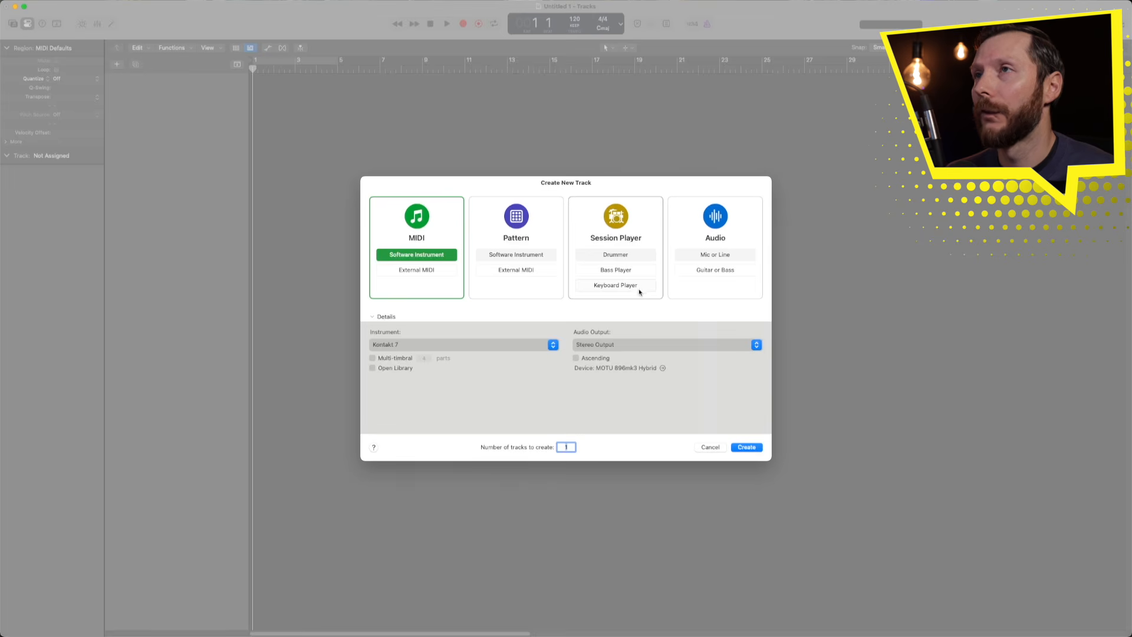
# - Create one mic-or-line Audio track, Audio 1, on Input 1 routed to Stereo Out
pyautogui.click(698, 233)
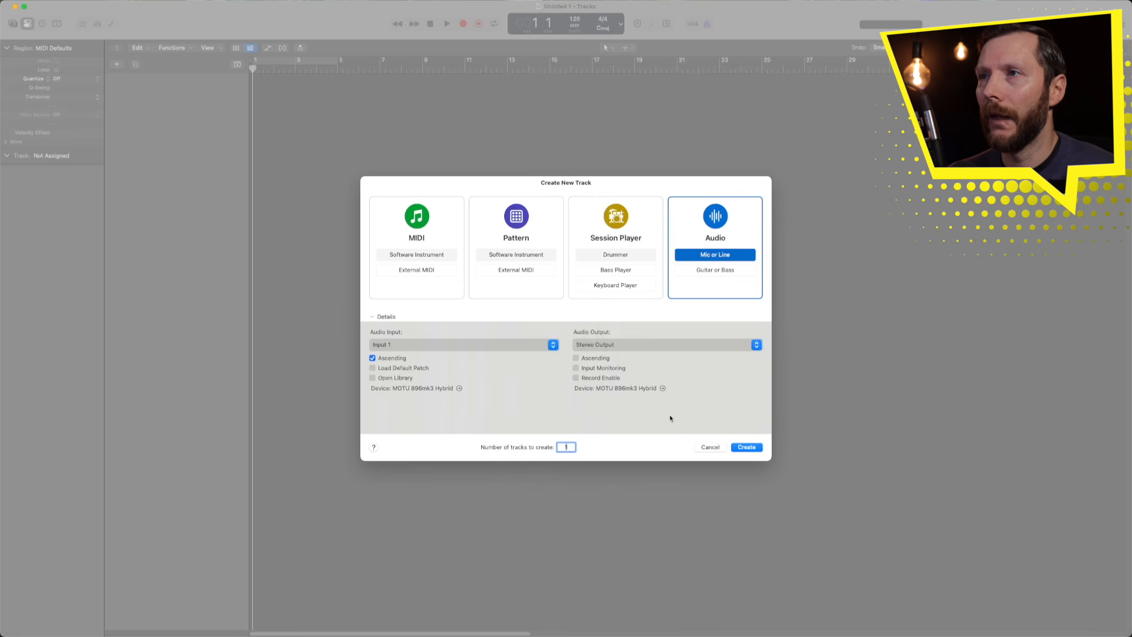
pyautogui.click(748, 448)
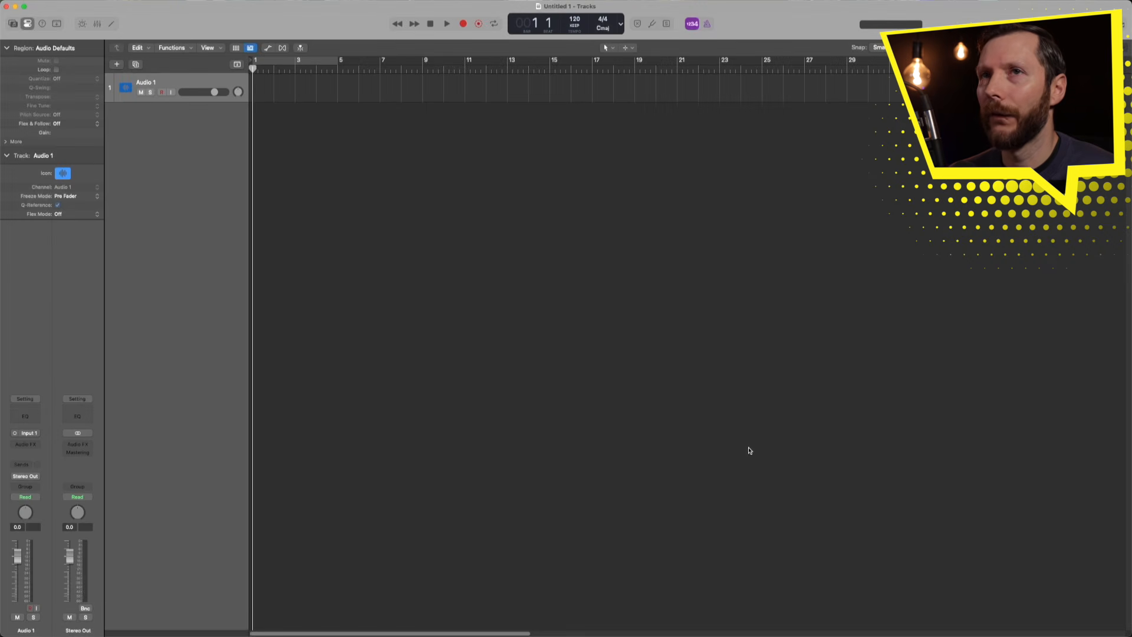
# - Rename the Audio 1 track to Vocal
pyautogui.doubleClick(163, 83)
pyautogui.write('Vocals')
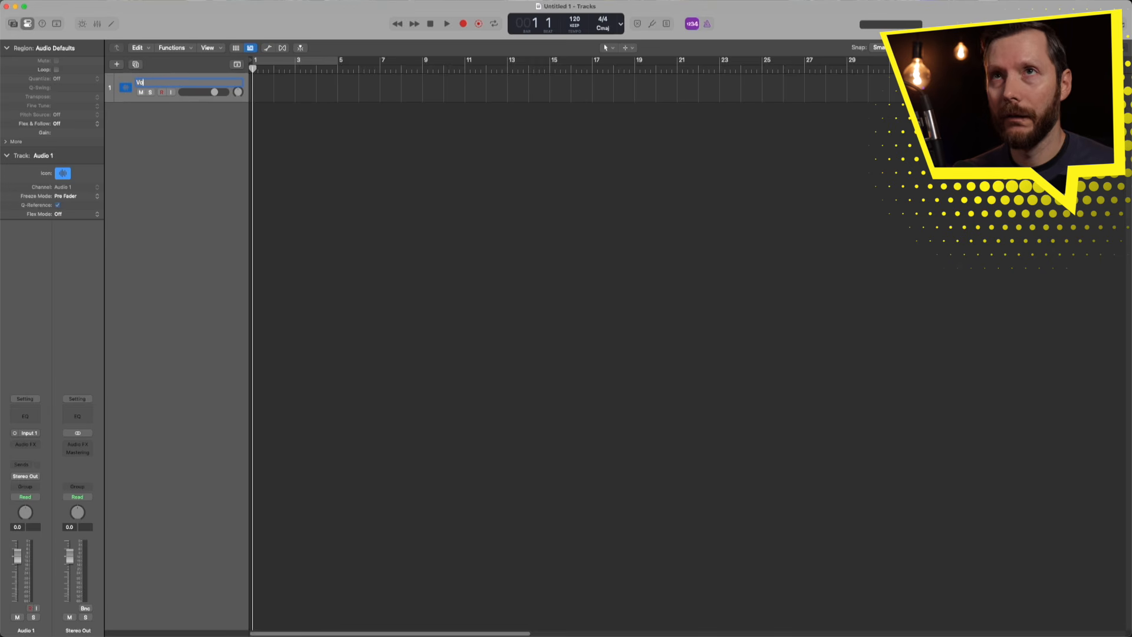
pyautogui.press('Return')
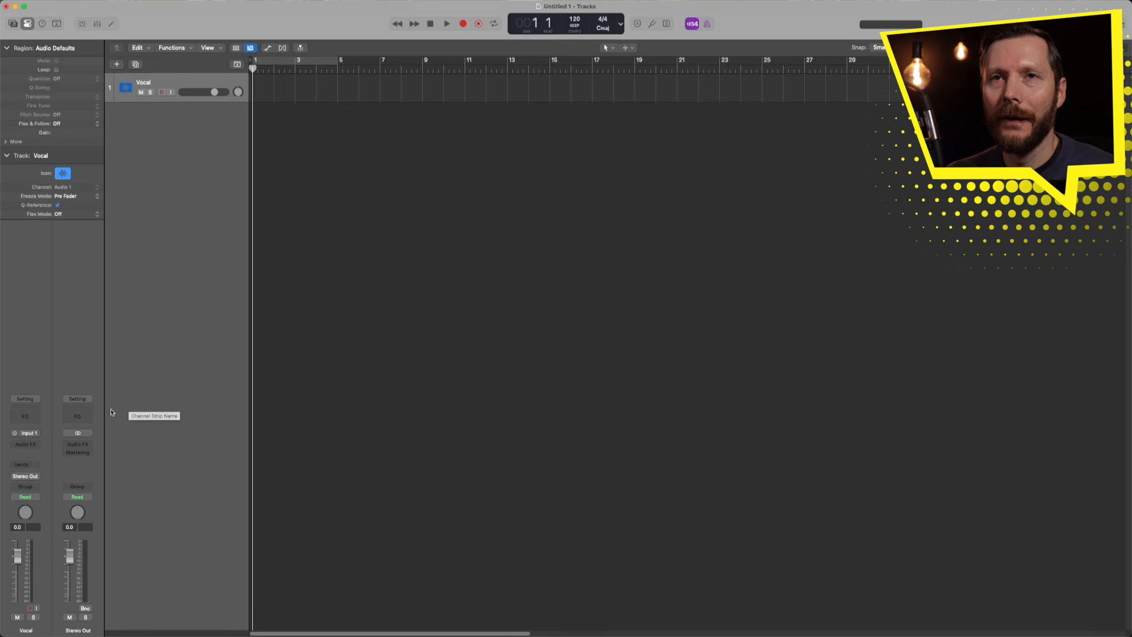
# - Insert a Compressor with the Voice > Natural Vocal preset and Threshold at -34 dB
pyautogui.click(26, 409)
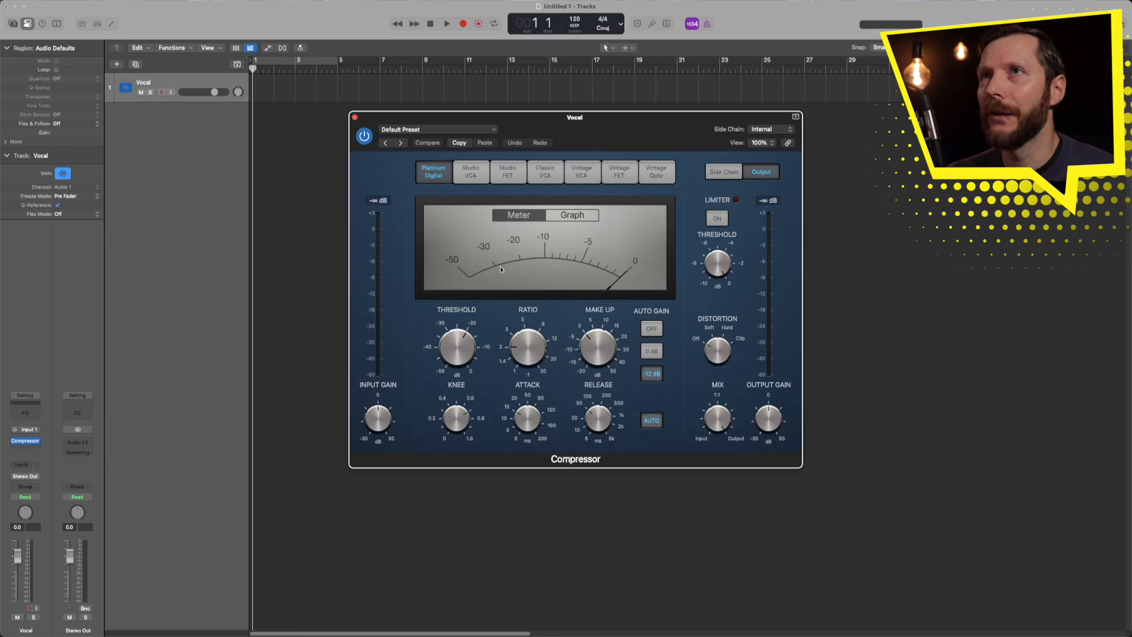
pyautogui.click(429, 131)
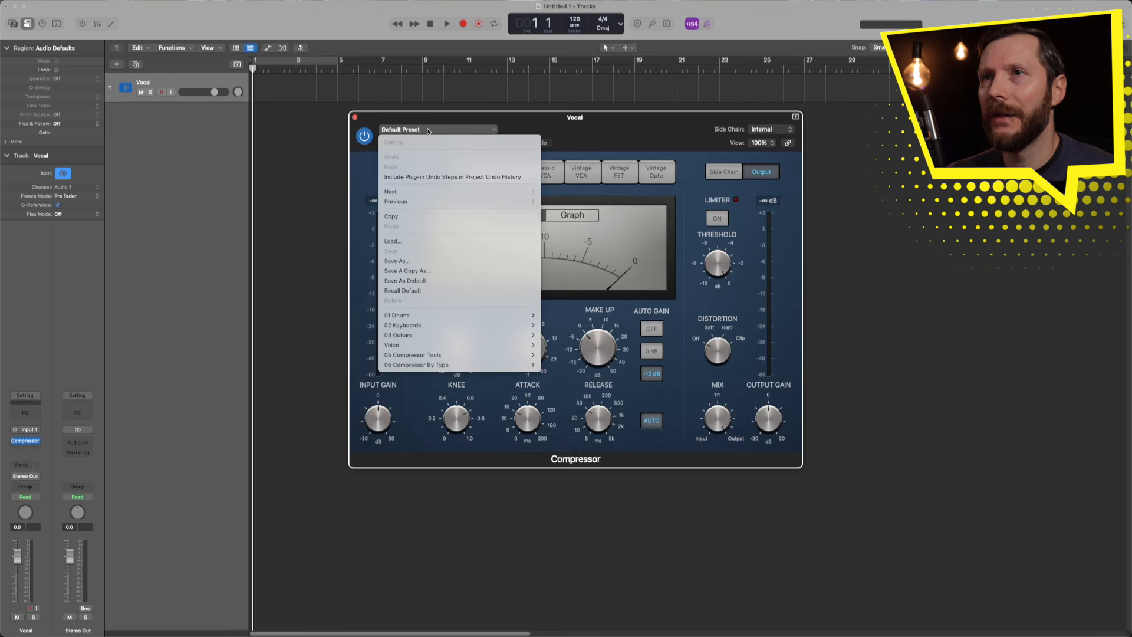
pyautogui.moveTo(433, 345)
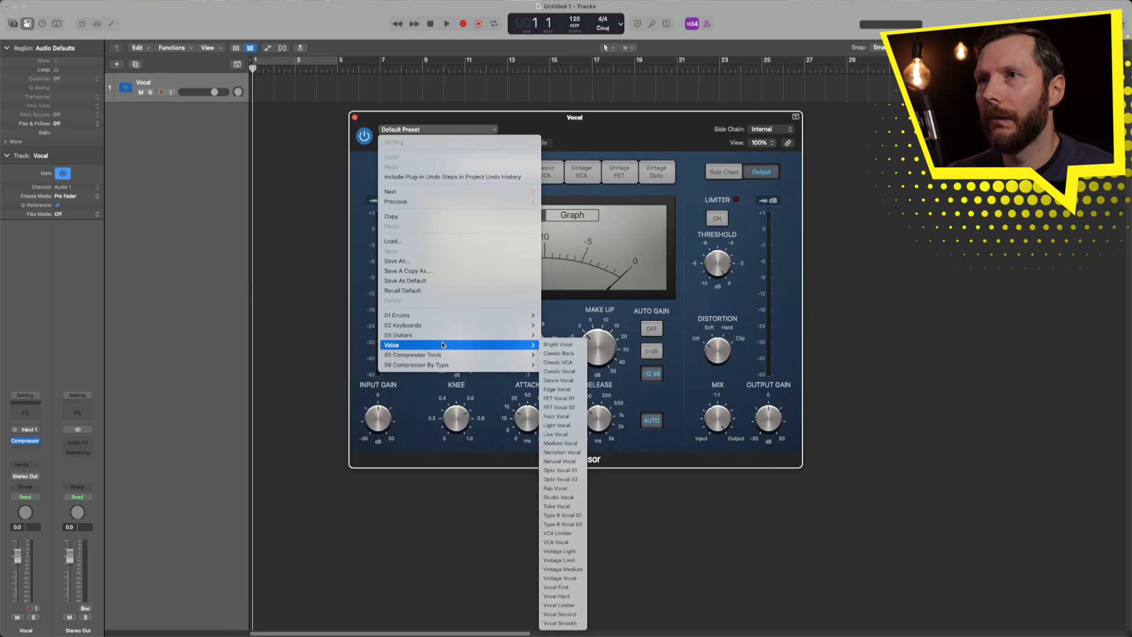
pyautogui.click(570, 464)
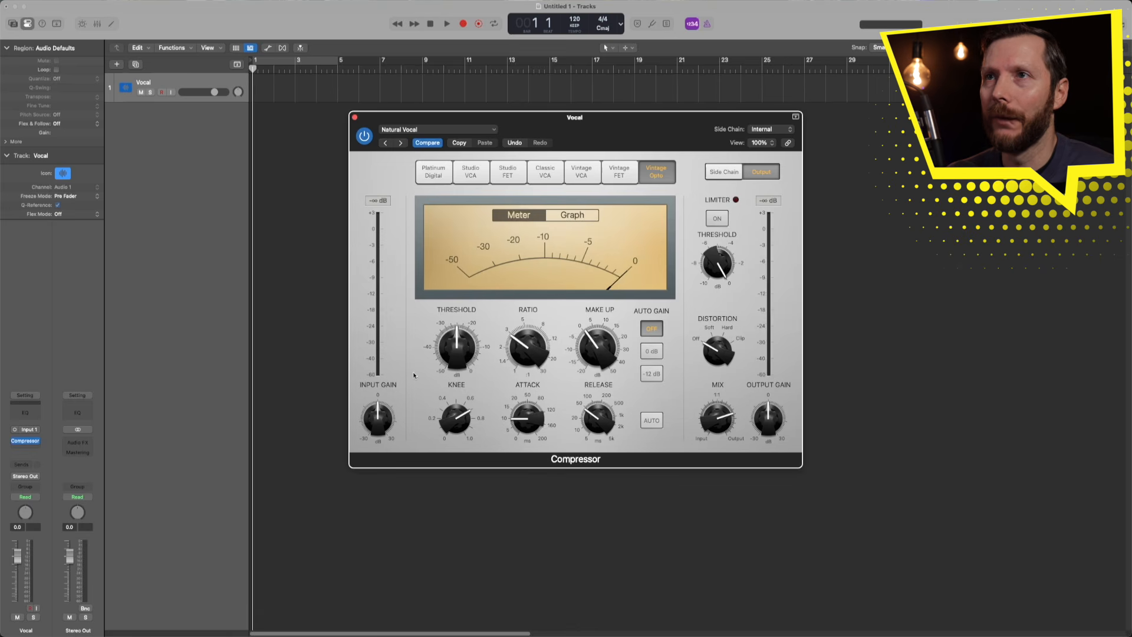
pyautogui.moveTo(457, 349)
pyautogui.mouseDown()
pyautogui.moveTo(454, 366)
pyautogui.moveTo(463, 334)
pyautogui.mouseUp()
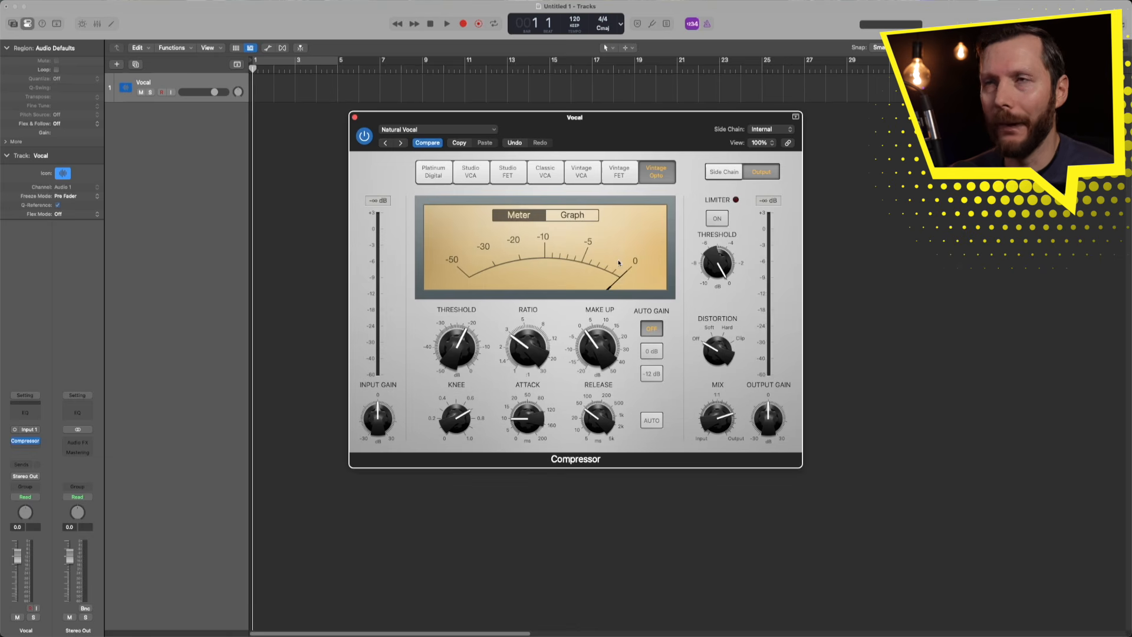
pyautogui.click(355, 118)
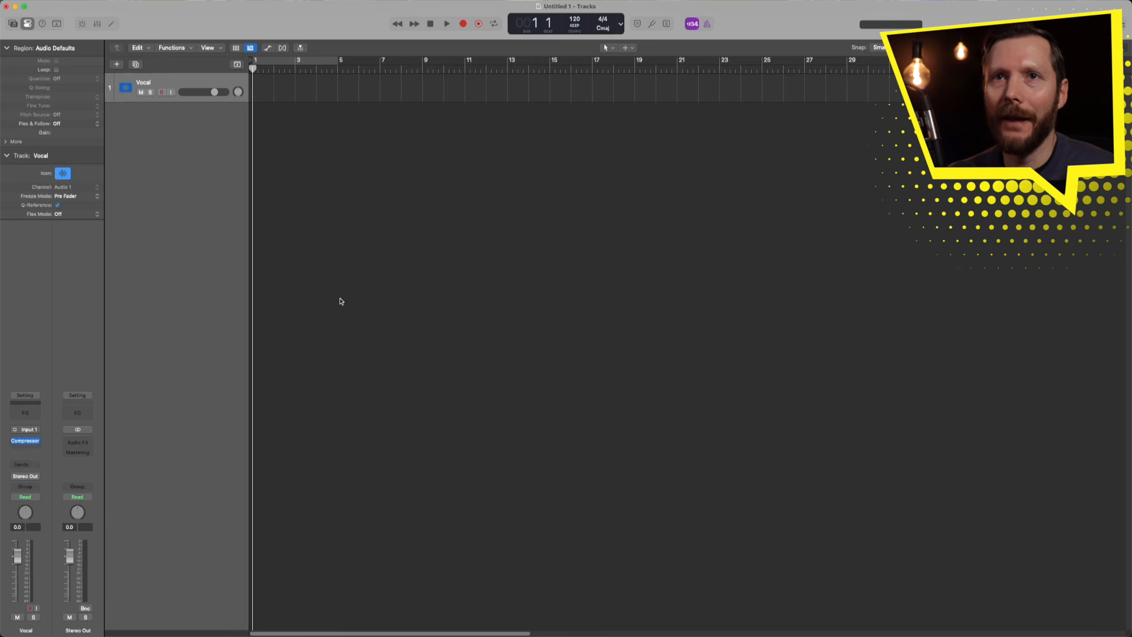
# - Insert a Channel EQ after the Compressor and enable its low cut at about 119 Hz
pyautogui.click(31, 416)
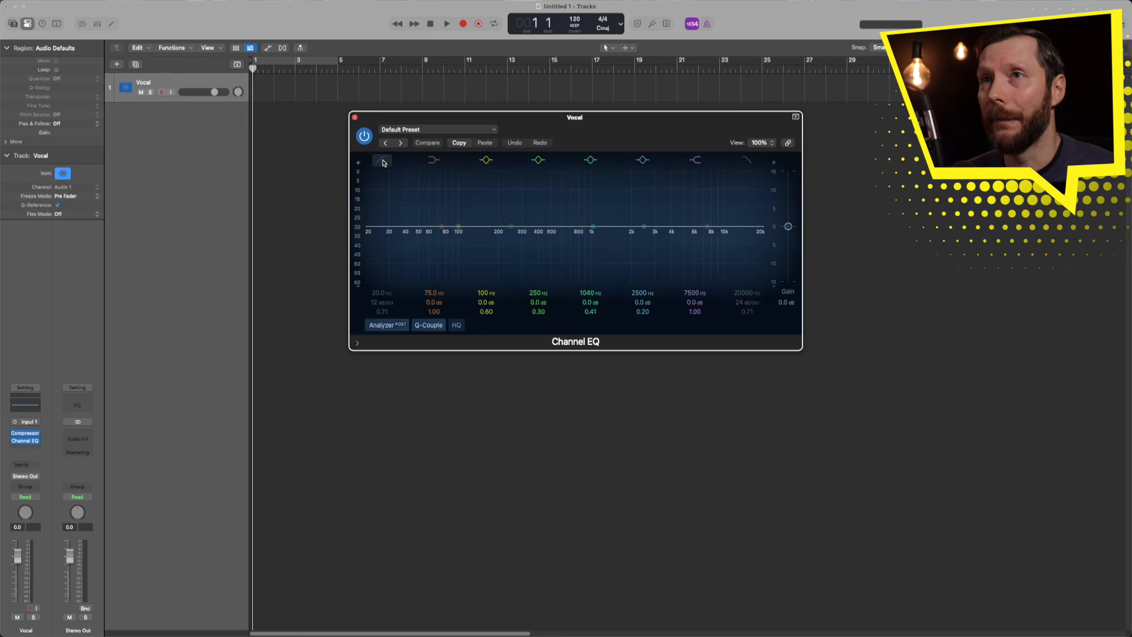
pyautogui.click(382, 161)
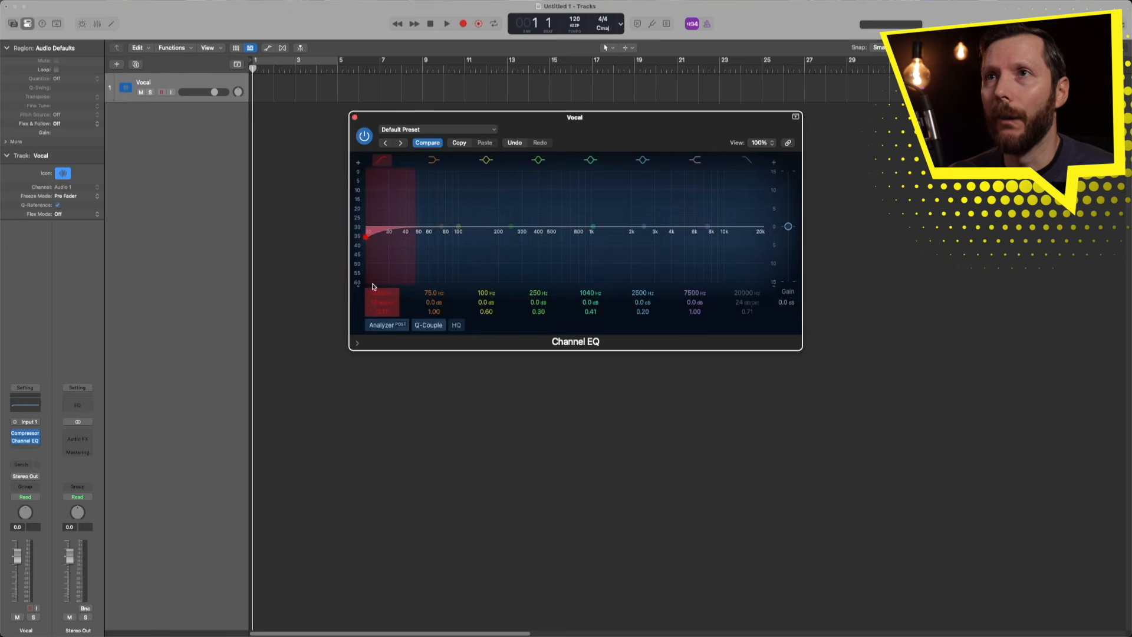
pyautogui.moveTo(376, 293); pyautogui.dragTo(376, 227)
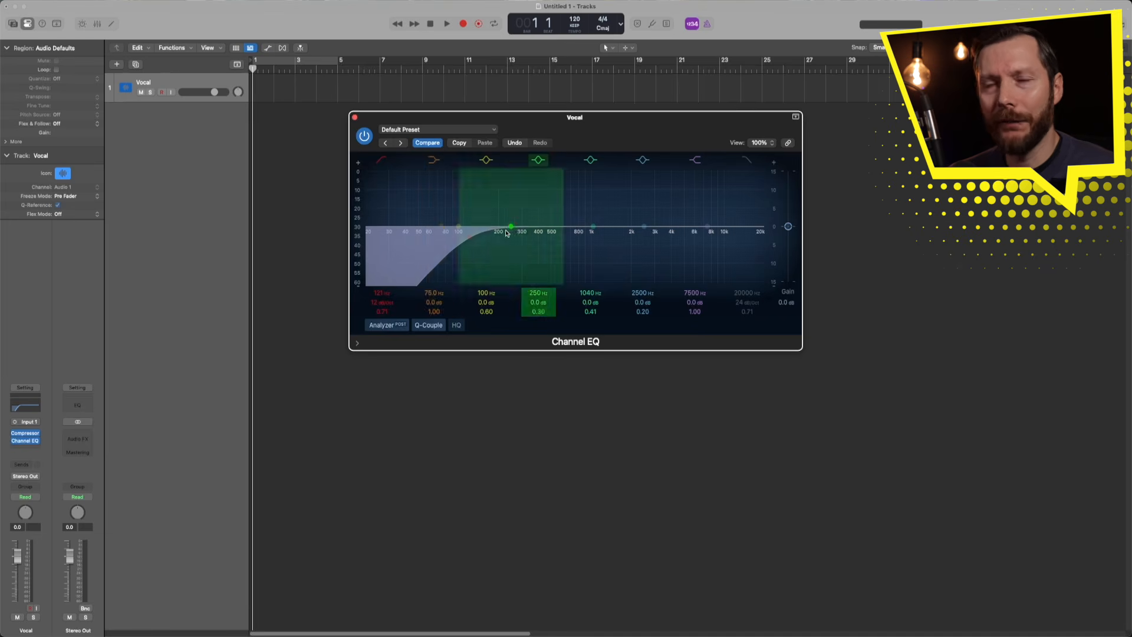
pyautogui.moveTo(383, 293)
pyautogui.mouseDown()
pyautogui.moveTo(384, 260)
pyautogui.moveTo(384, 280)
pyautogui.mouseUp()
pyautogui.moveTo(461, 236); pyautogui.dragTo(481, 236)
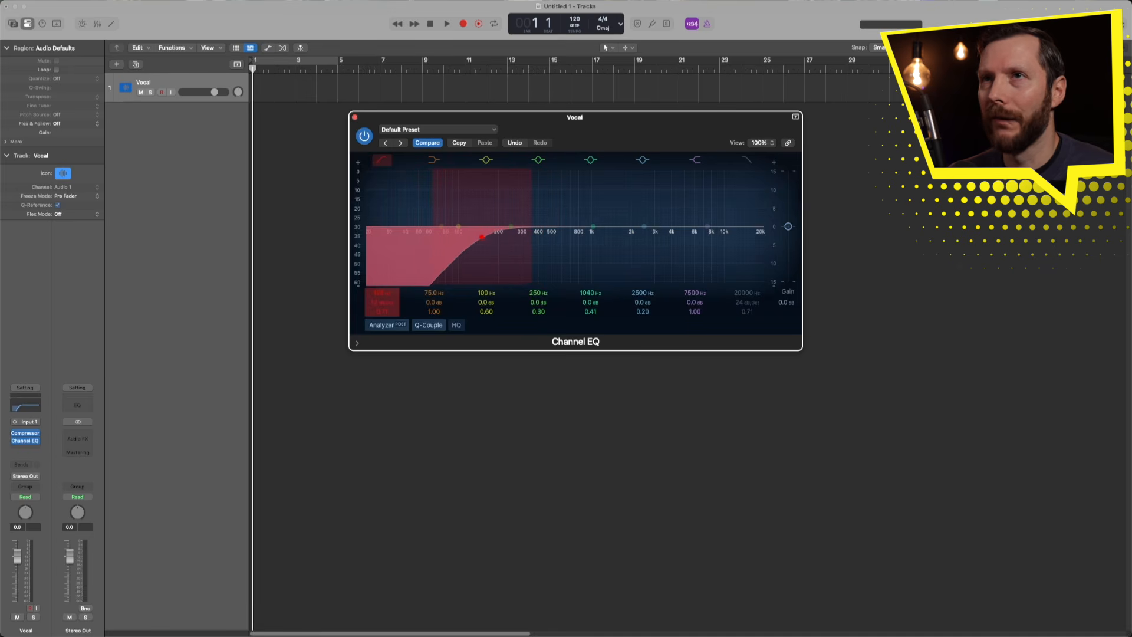
pyautogui.moveTo(481, 236); pyautogui.dragTo(472, 237)
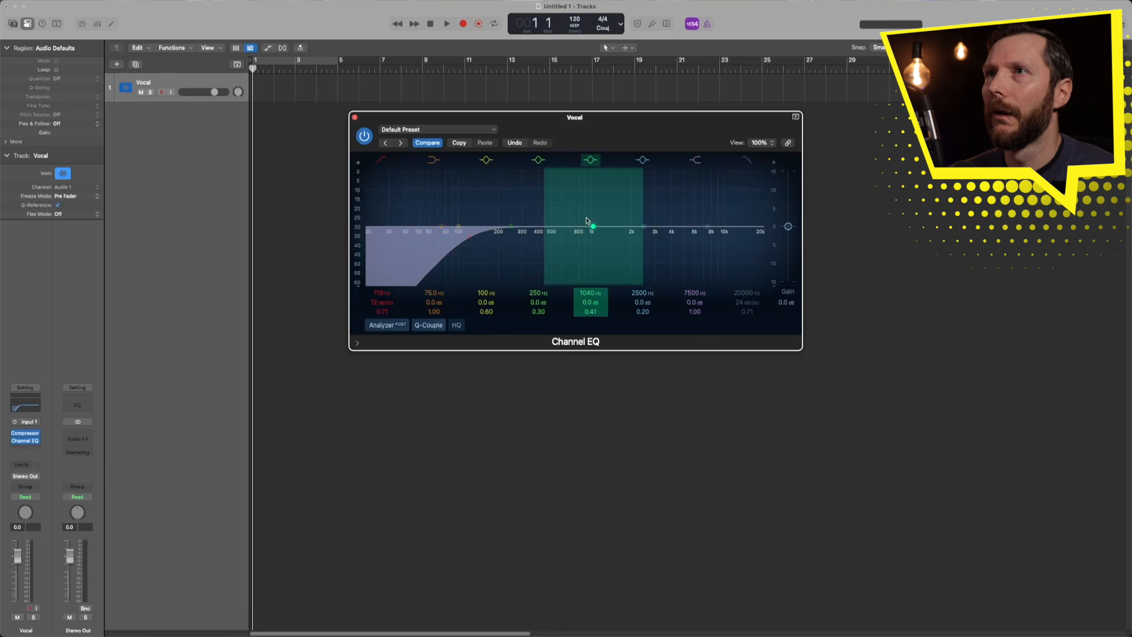
# - Cut 292 Hz by 1.6 dB, boost 2180 Hz by 2.2 dB, raise the high shelf about 2 dB
pyautogui.moveTo(593, 229); pyautogui.dragTo(560, 216)
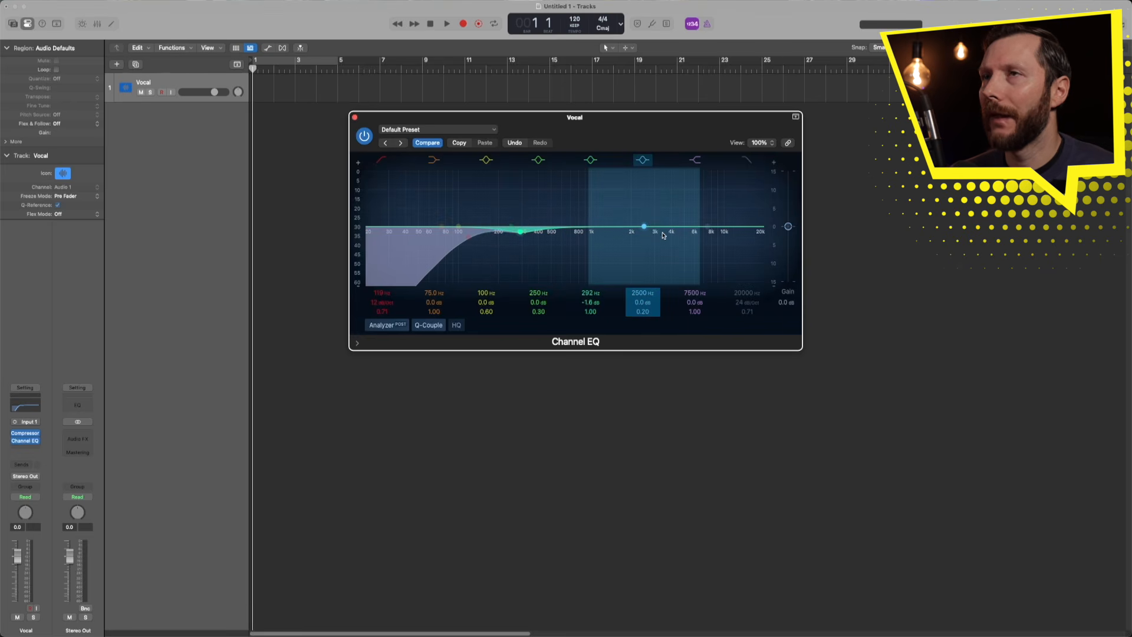
pyautogui.moveTo(643, 228)
pyautogui.mouseDown()
pyautogui.moveTo(636, 218)
pyautogui.moveTo(684, 209)
pyautogui.moveTo(631, 215)
pyautogui.moveTo(637, 226)
pyautogui.mouseUp()
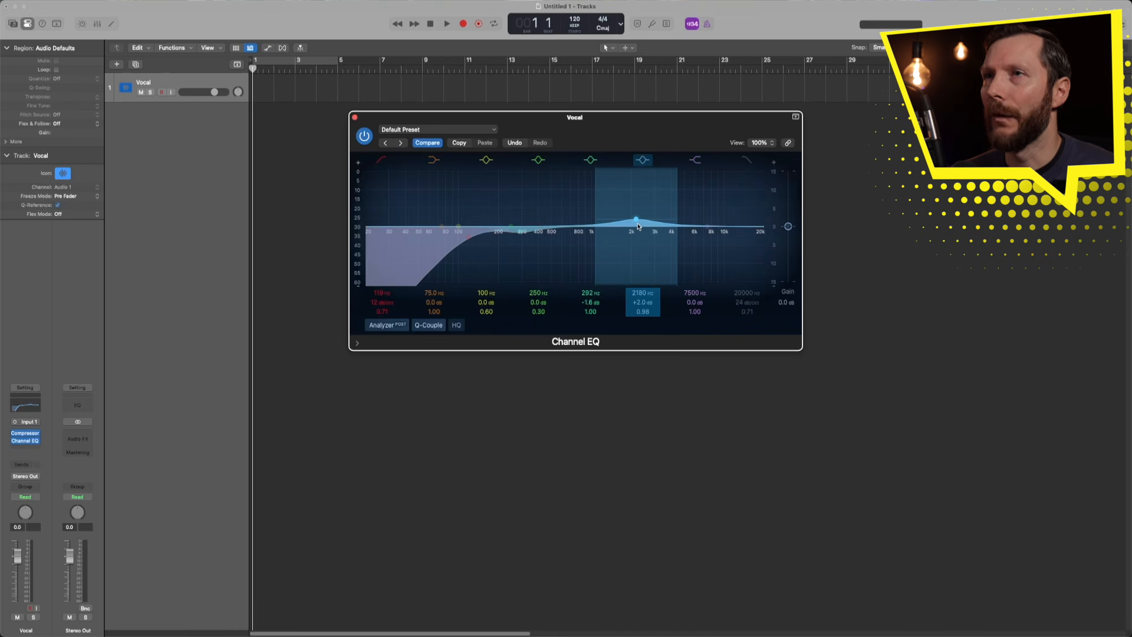
pyautogui.moveTo(637, 227)
pyautogui.mouseDown()
pyautogui.moveTo(614, 217)
pyautogui.moveTo(653, 218)
pyautogui.moveTo(623, 215)
pyautogui.moveTo(637, 227)
pyautogui.mouseUp()
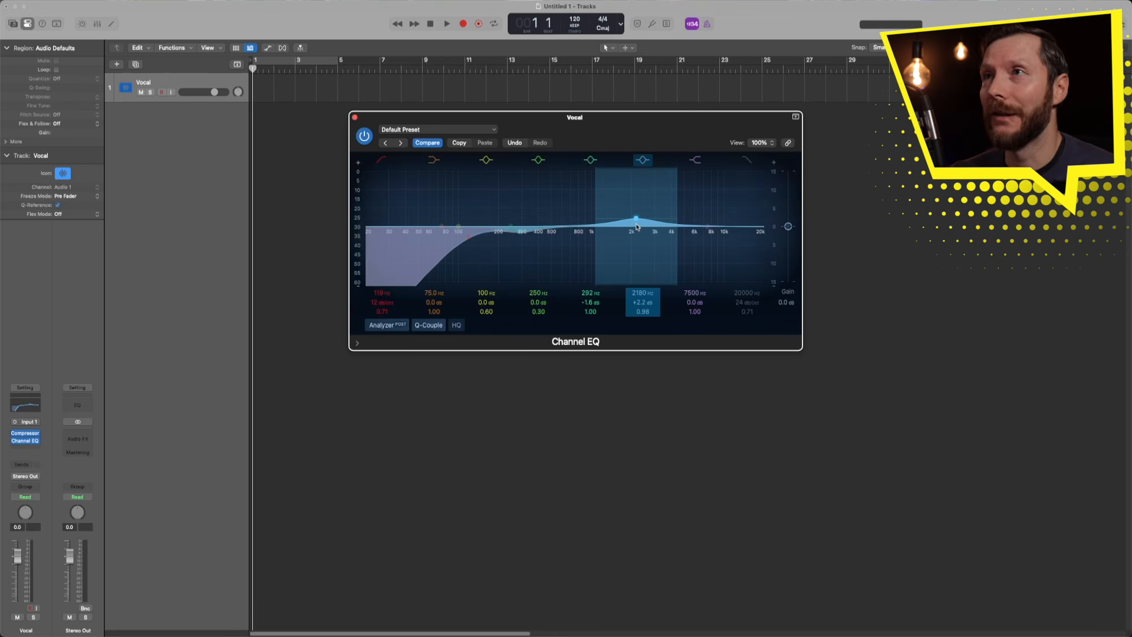
pyautogui.moveTo(708, 227); pyautogui.dragTo(707, 217)
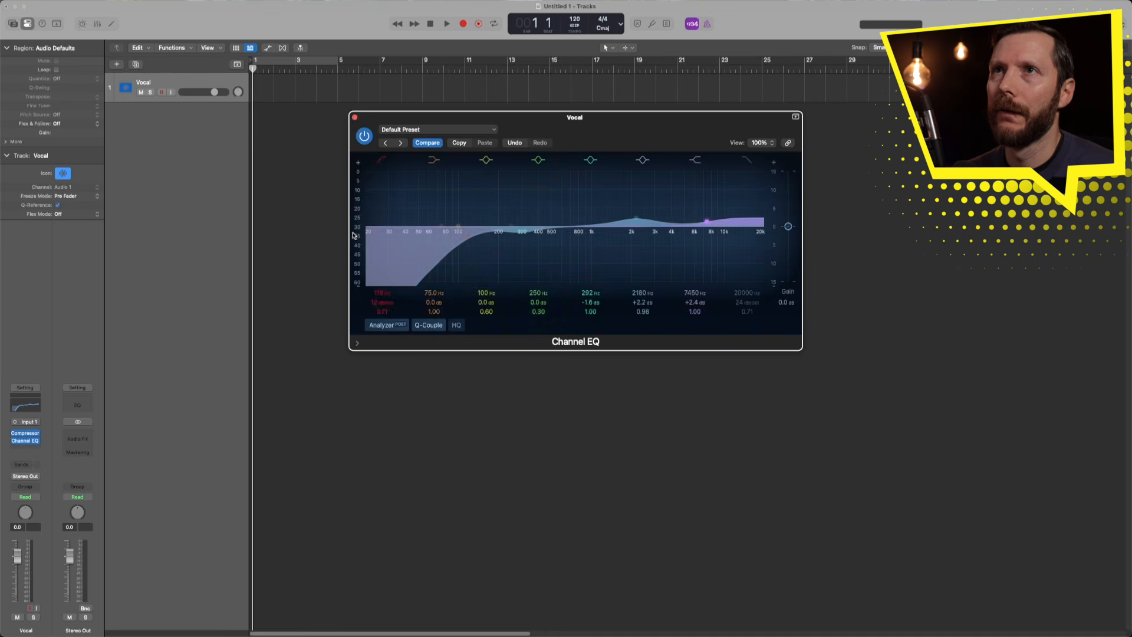
pyautogui.click(355, 118)
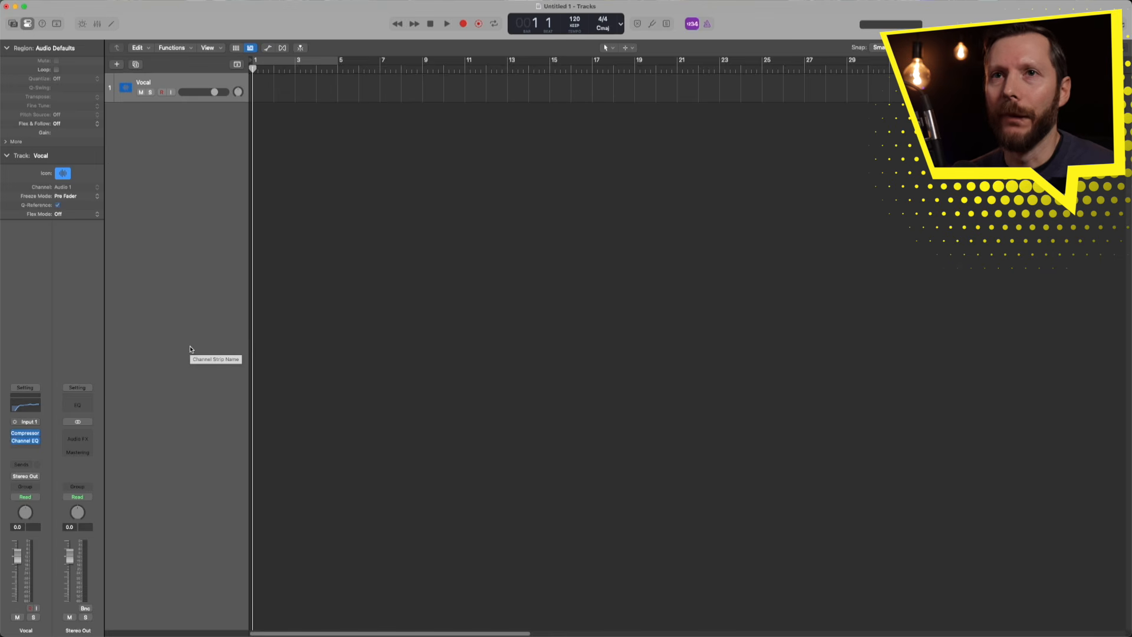
# - Add a Vocal send to Bus 1, creating Aux 1, and show the Mixer
pyautogui.click(23, 467)
pyautogui.moveTo(54, 542)
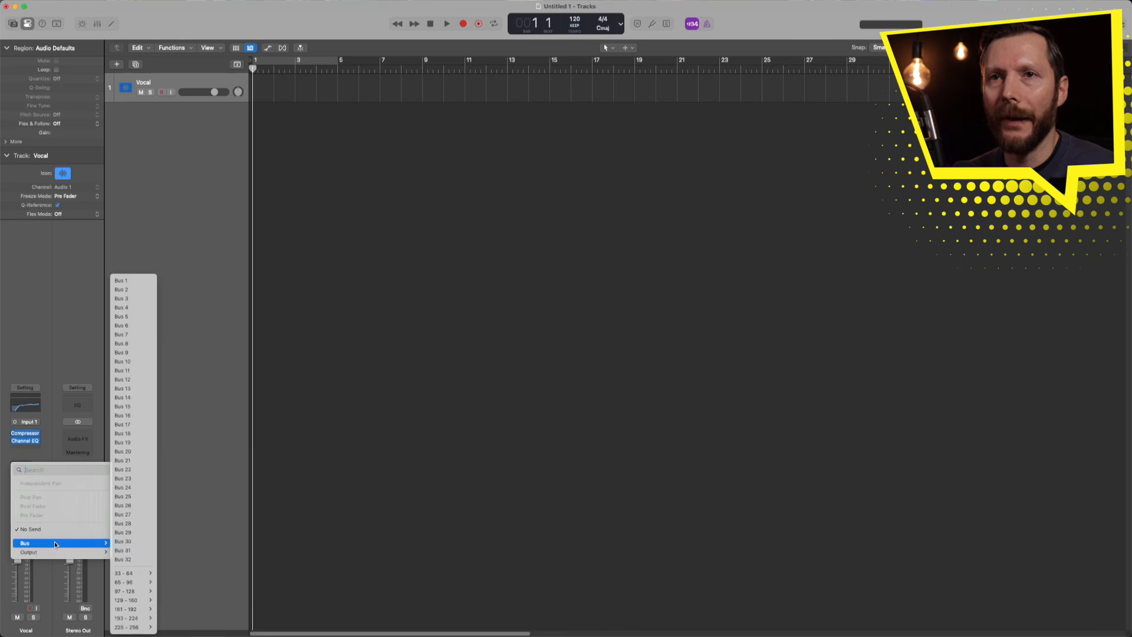
pyautogui.click(131, 281)
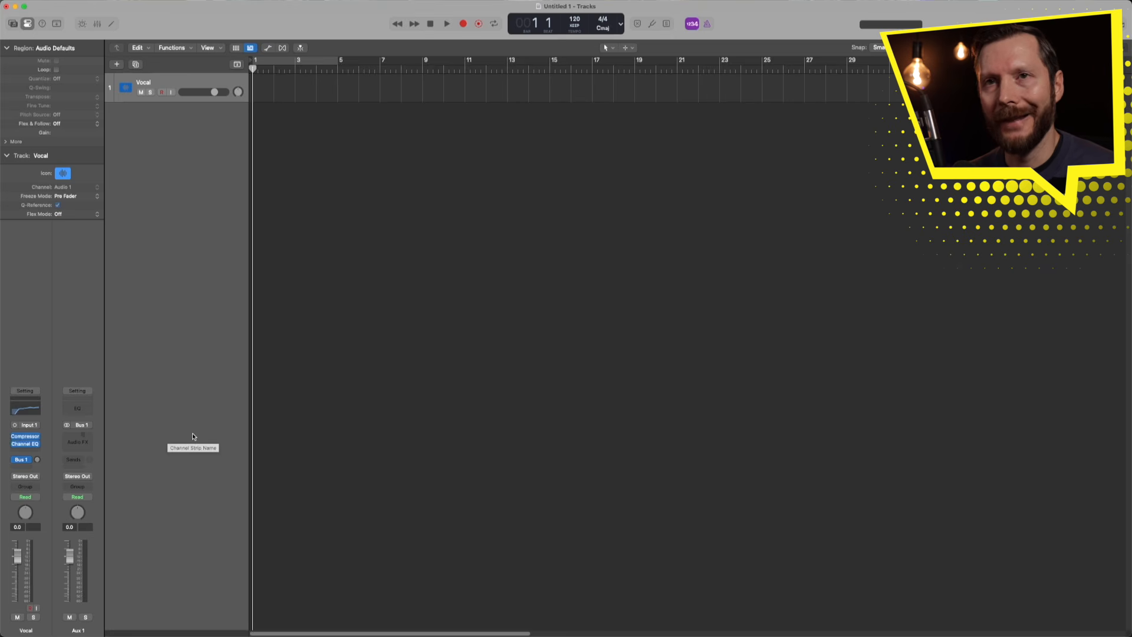
pyautogui.press('x')
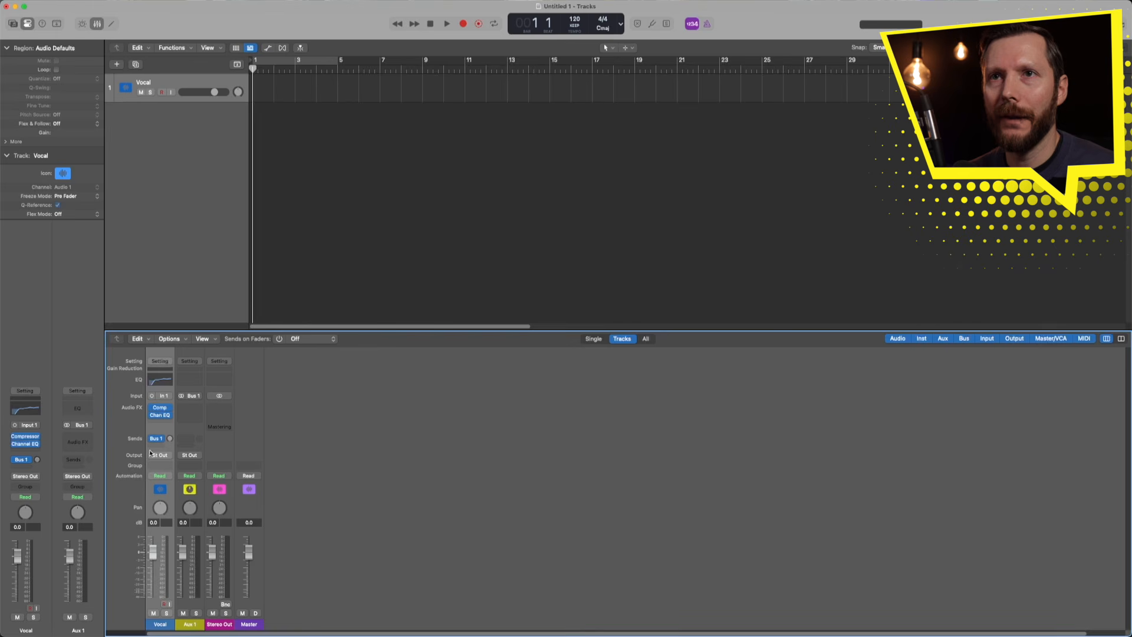
# - Rename the Aux 1 channel to ShortVerb
pyautogui.doubleClick(190, 625)
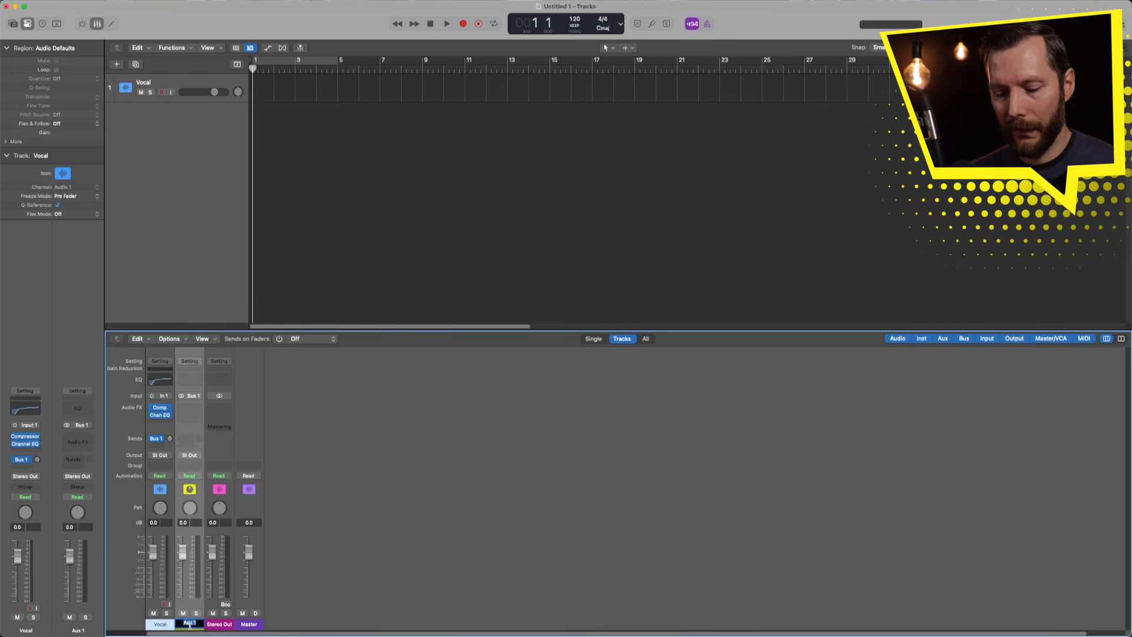
pyautogui.write('ShortVerb')
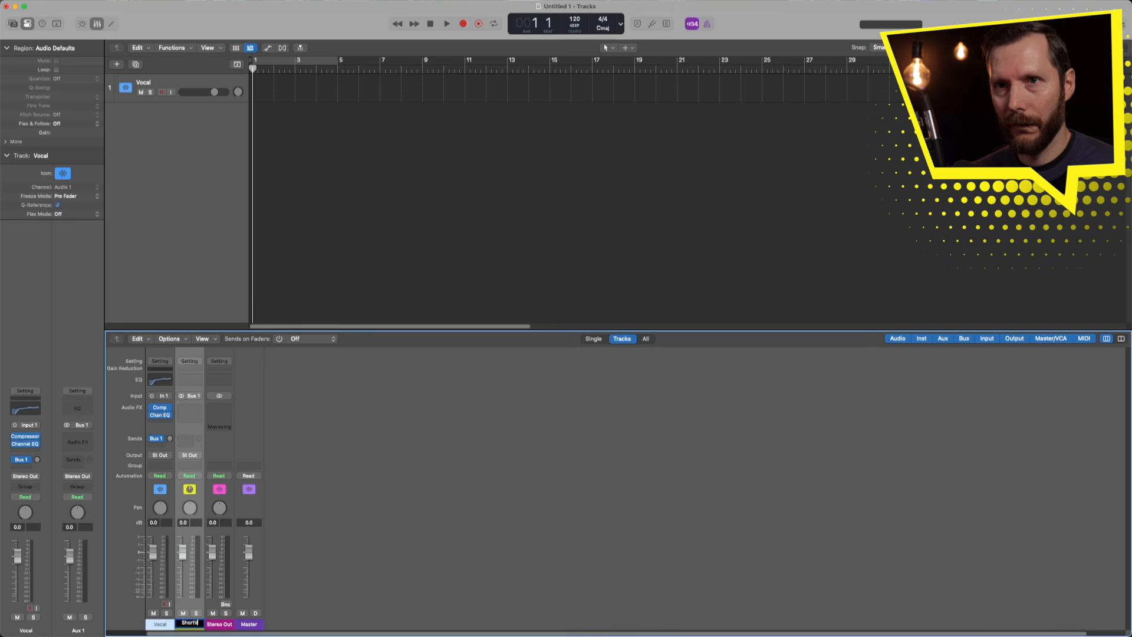
pyautogui.press('Return')
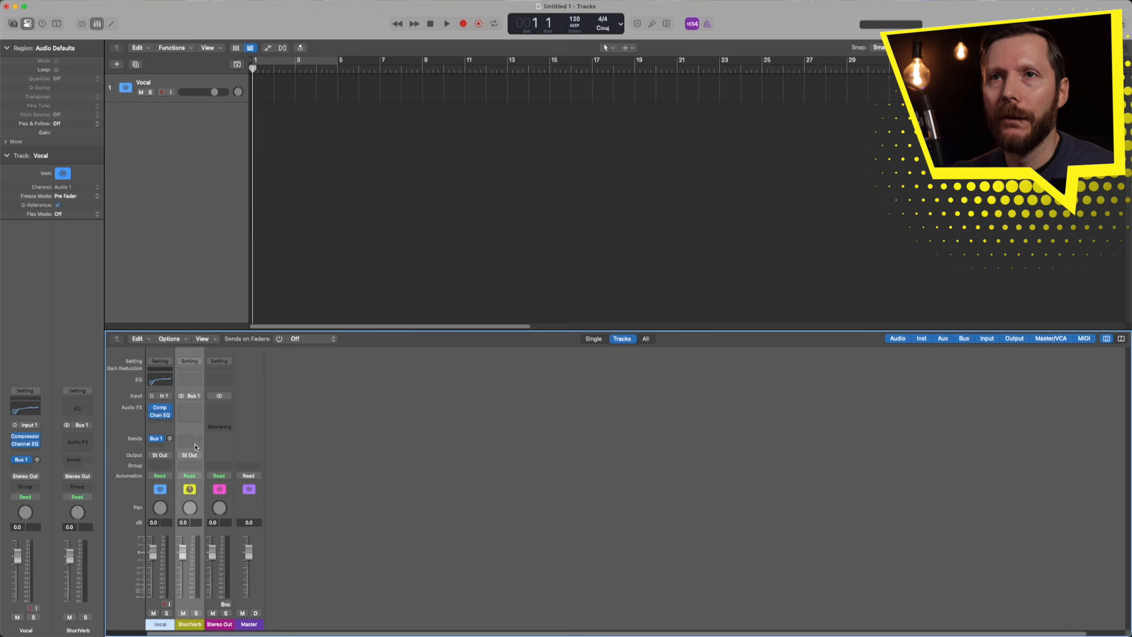
# - Insert a stereo Space Designer reverb on ShortVerb and open its preset menu
pyautogui.click(196, 409)
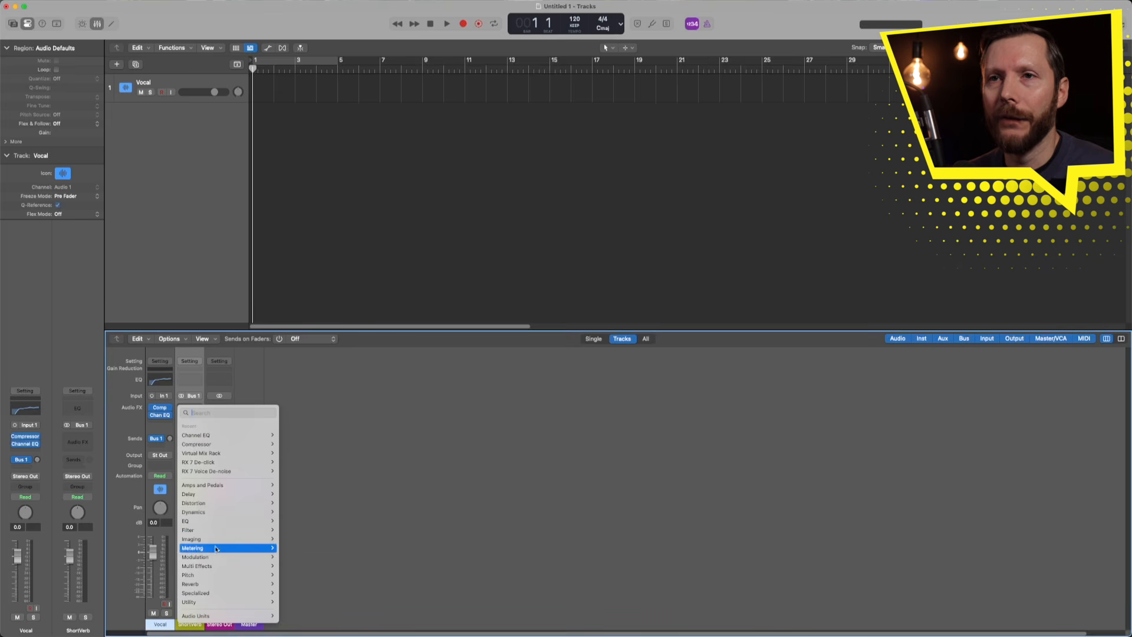
pyautogui.moveTo(210, 584)
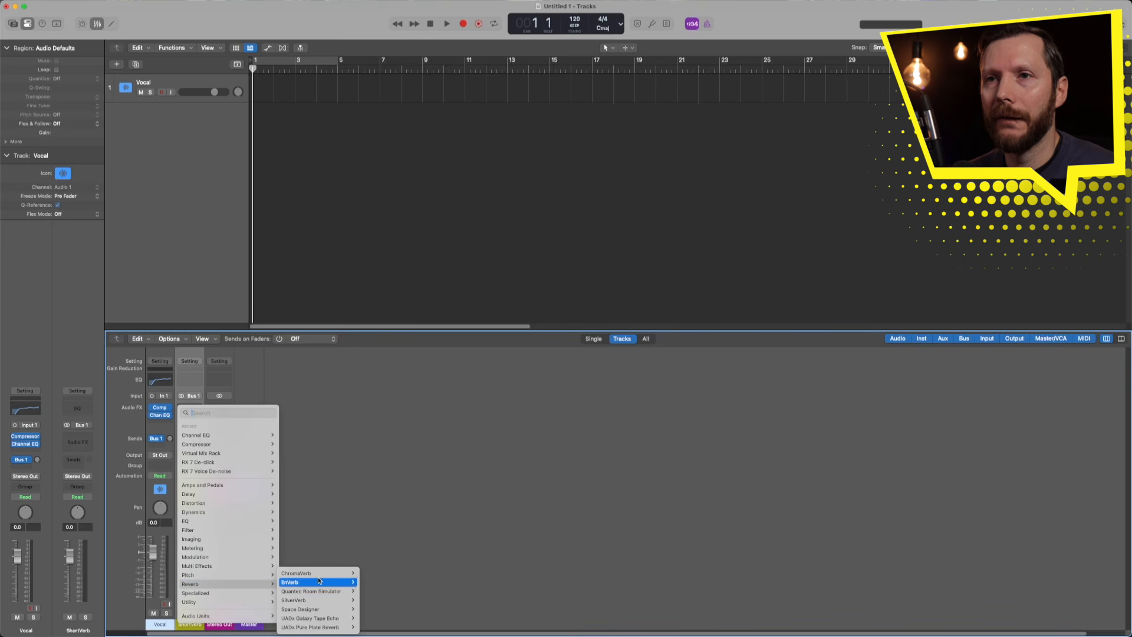
pyautogui.moveTo(313, 612)
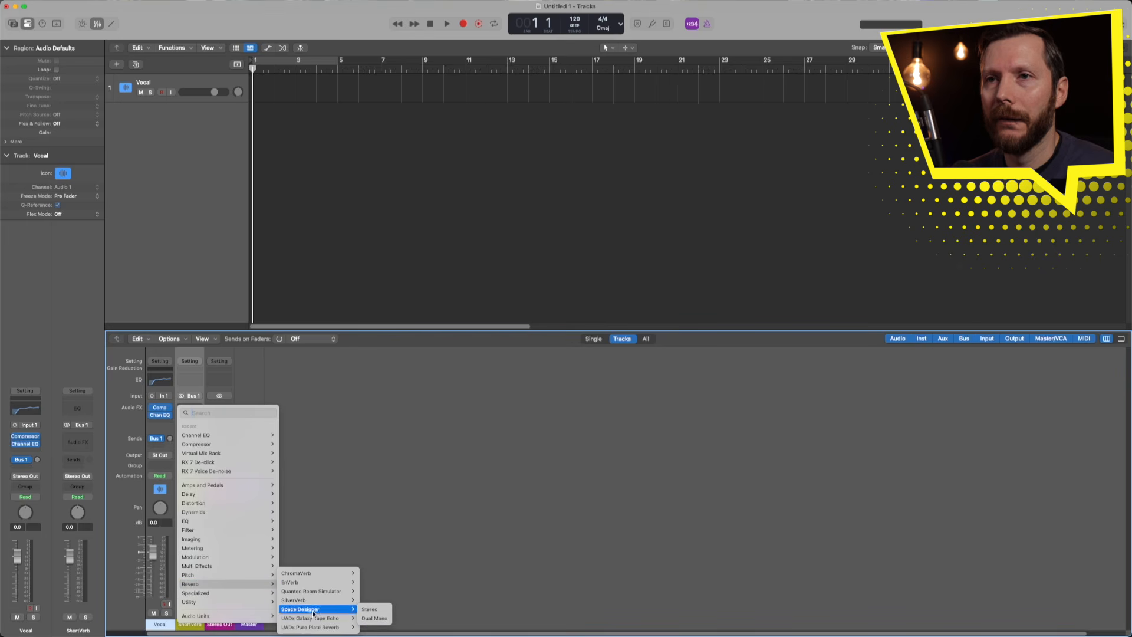
pyautogui.click(370, 610)
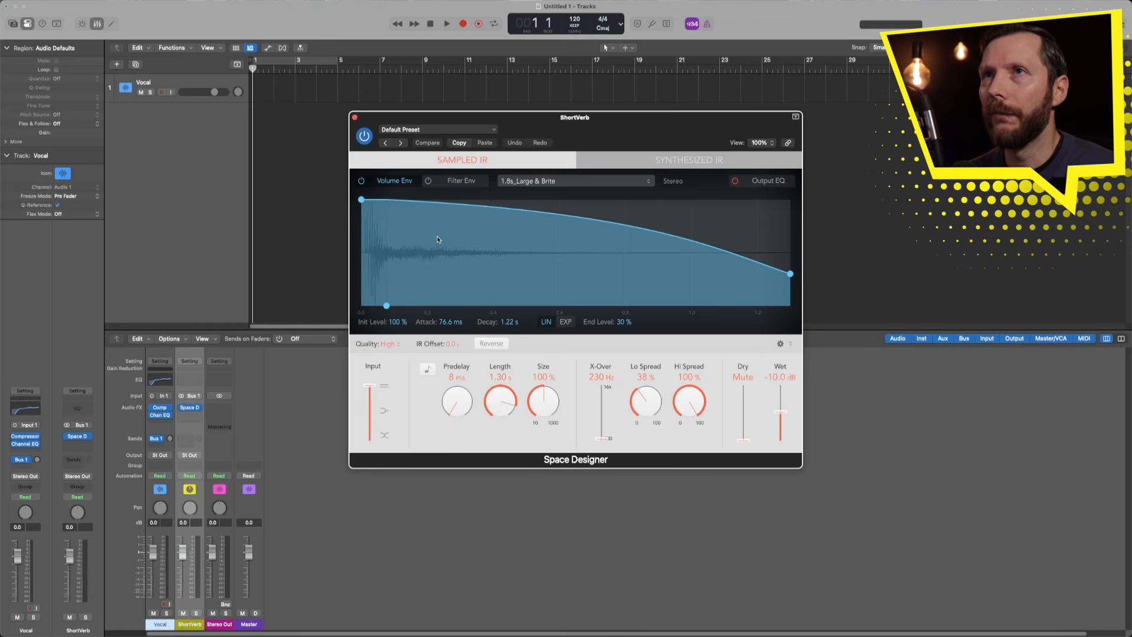
pyautogui.click(419, 131)
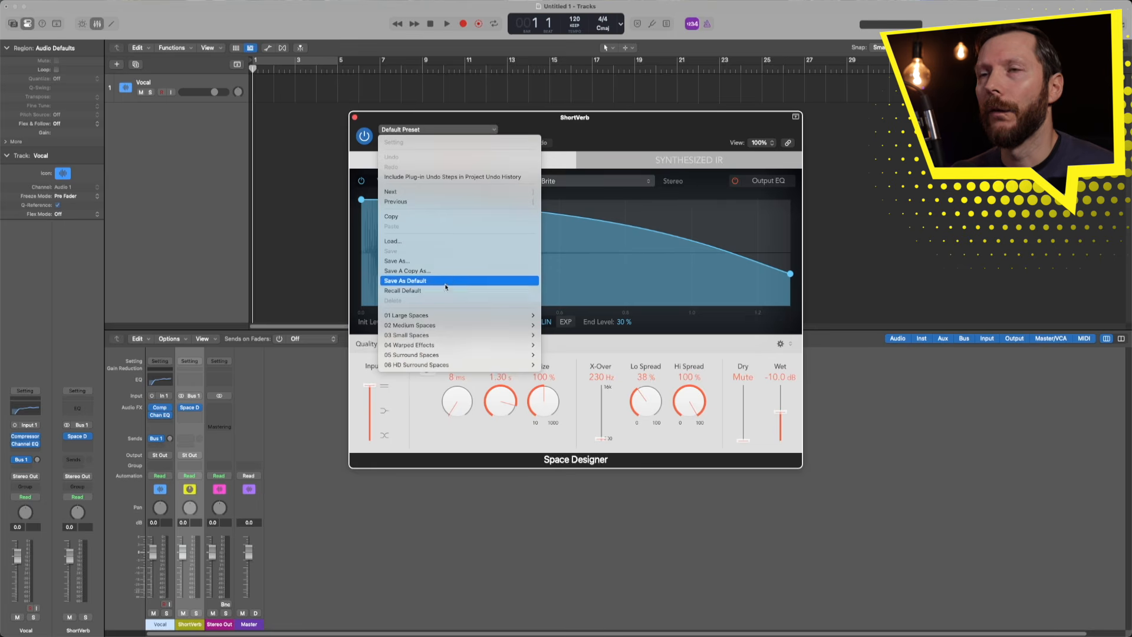
pyautogui.moveTo(420, 327)
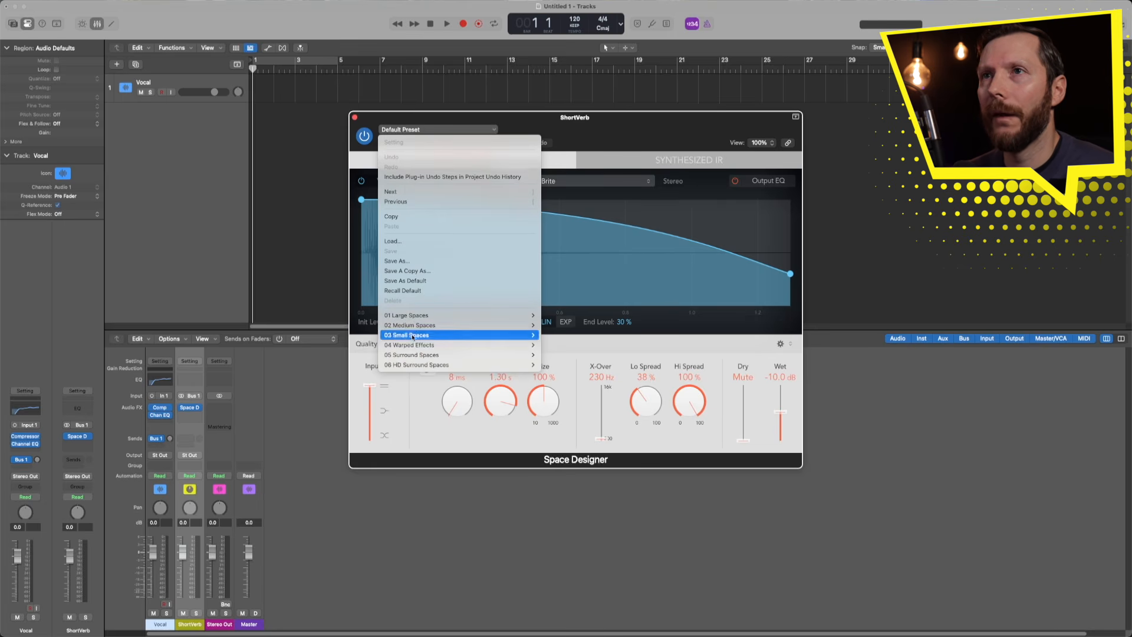
# - Load the 02 Medium Spaces > 03 Plate Reverbs > 1.7s Blue Plate preset
pyautogui.moveTo(572, 325)
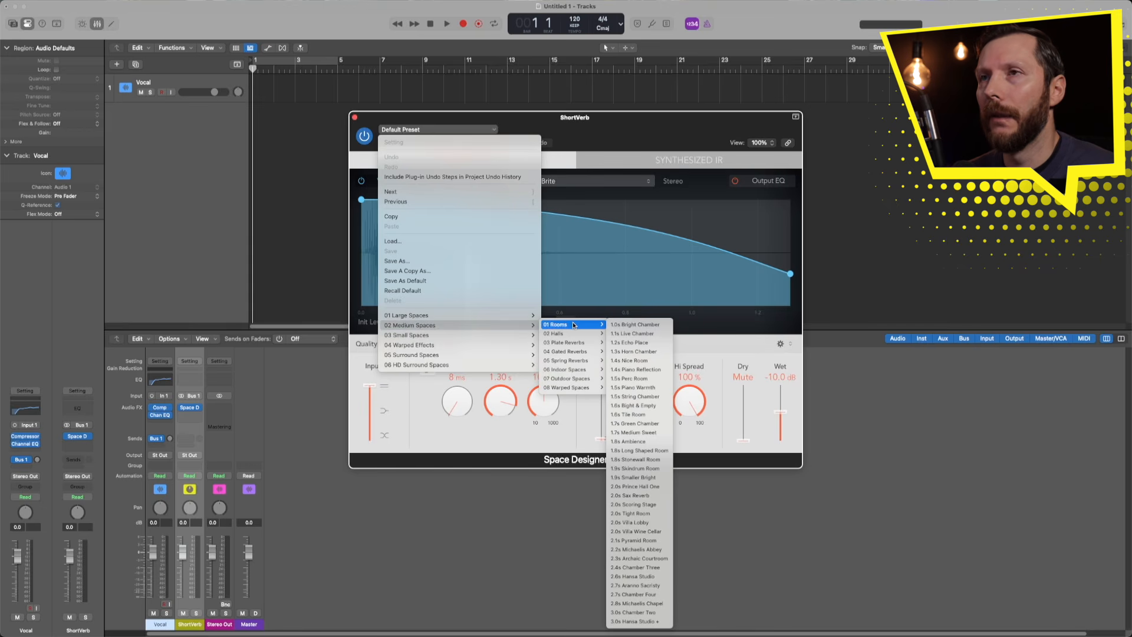
pyautogui.moveTo(571, 344)
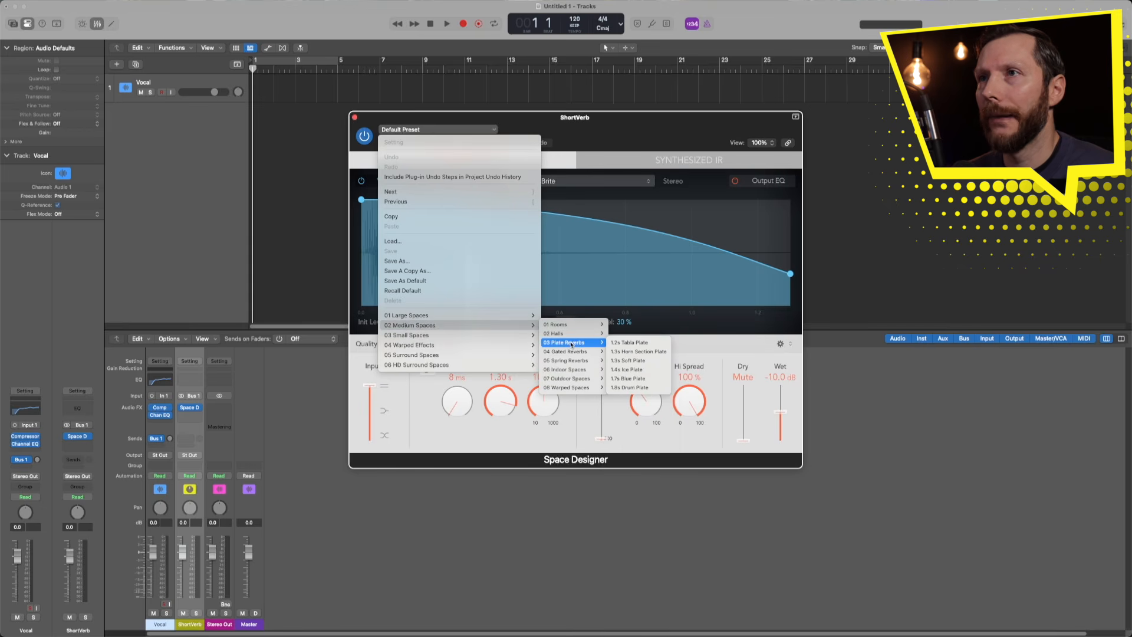
pyautogui.click(634, 379)
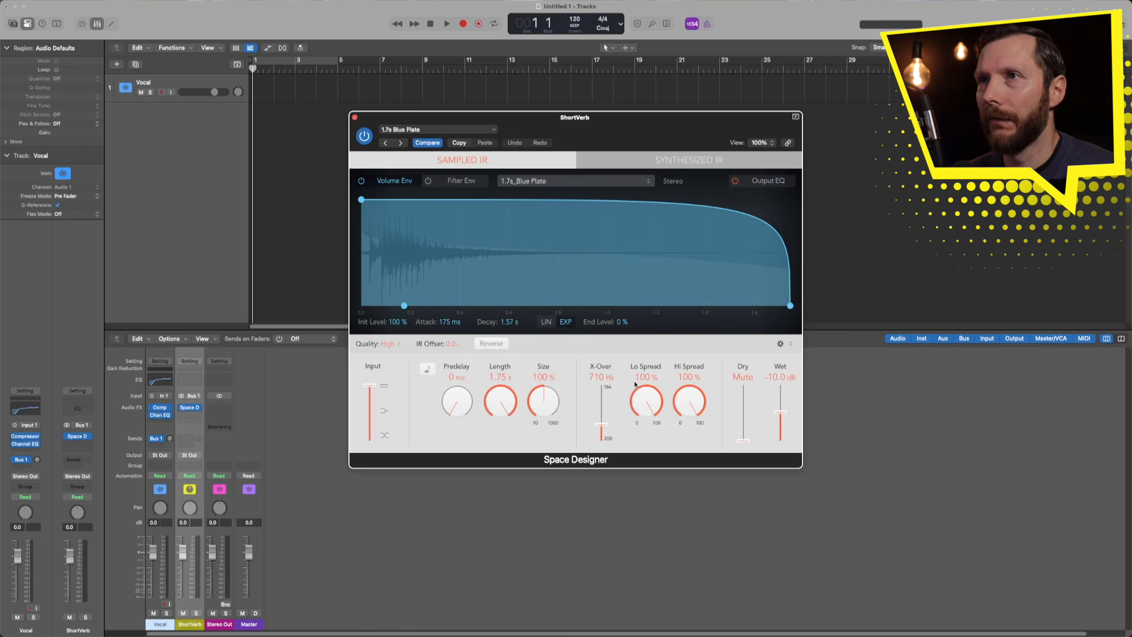
# - Set the reverb's Wet level to 0.0 dB with Dry at Mute, then close it
pyautogui.moveTo(781, 414); pyautogui.dragTo(777, 376)
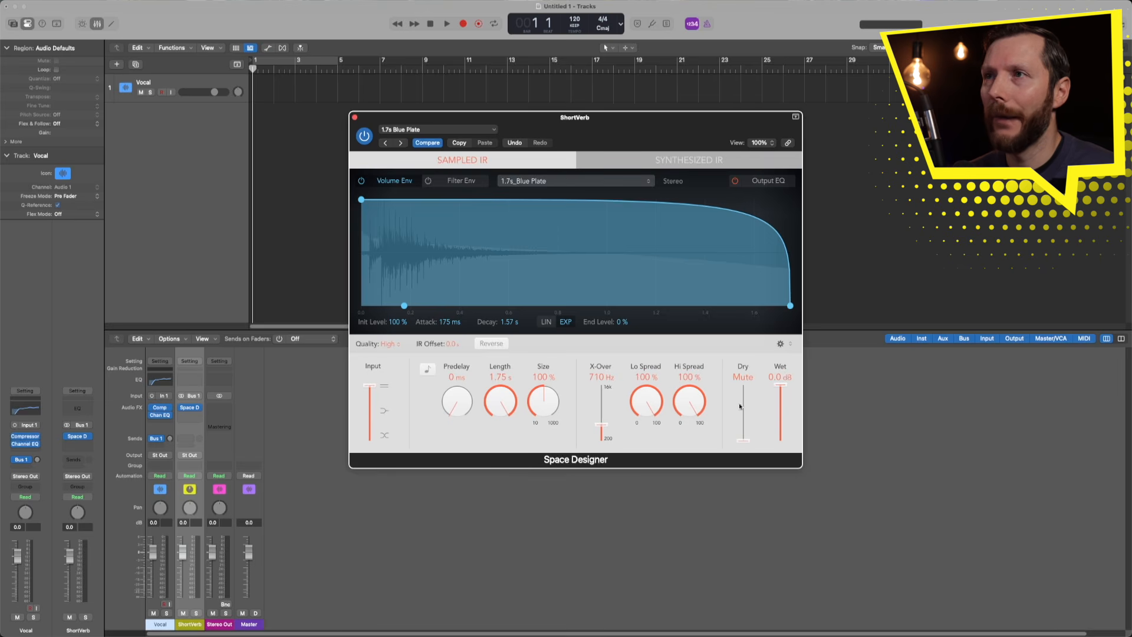
pyautogui.moveTo(743, 440)
pyautogui.mouseDown()
pyautogui.moveTo(744, 399)
pyautogui.moveTo(741, 450)
pyautogui.mouseUp()
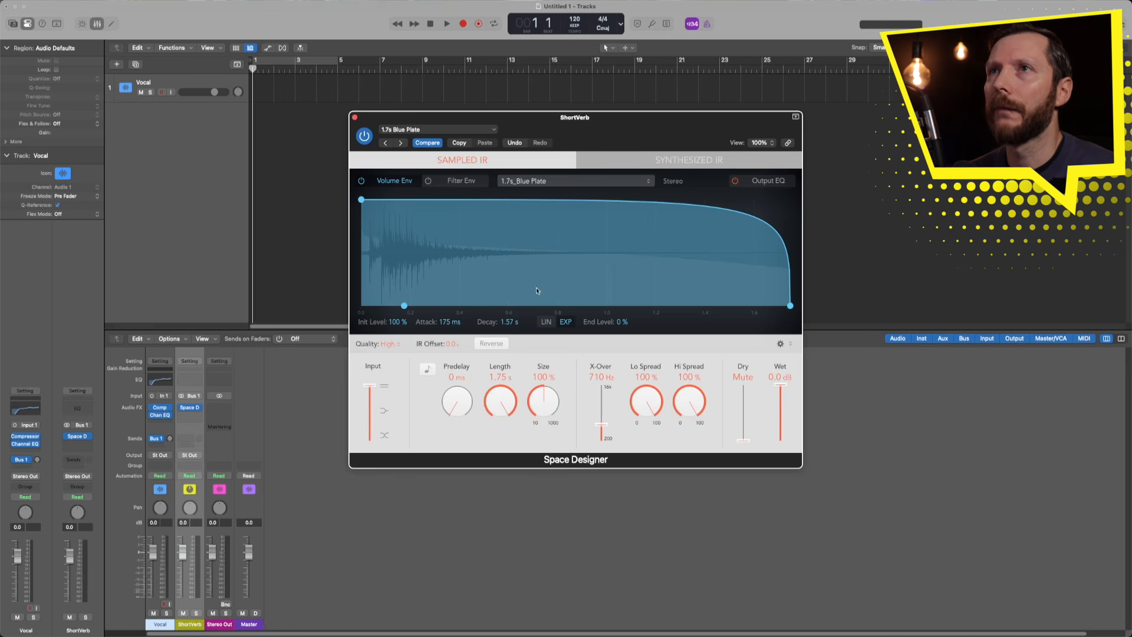
pyautogui.click(355, 117)
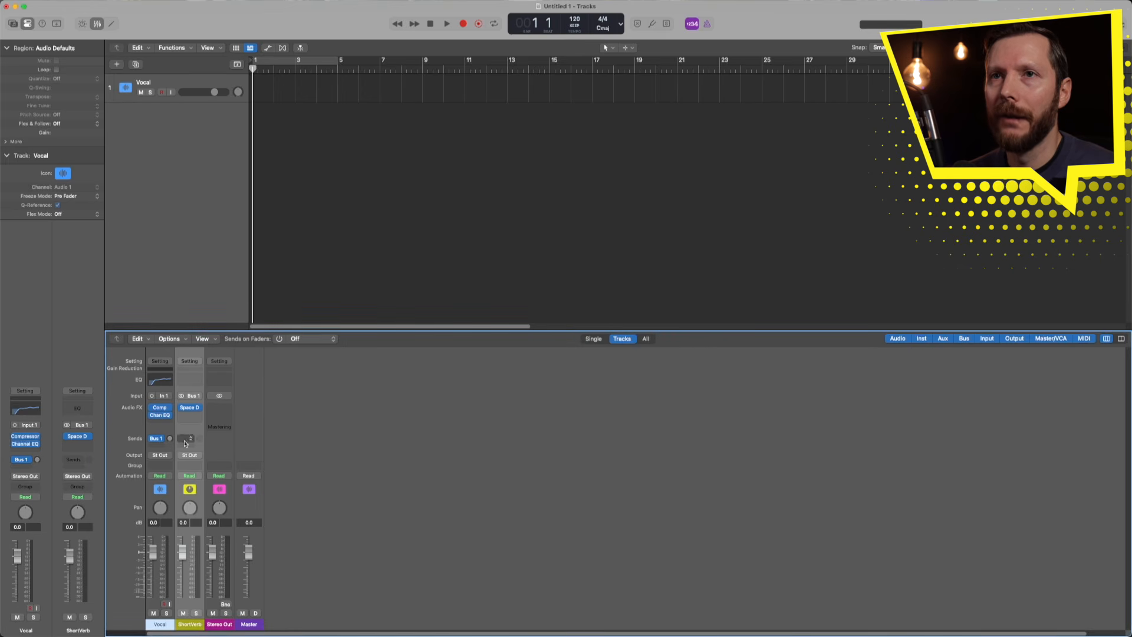
# - Add a second Vocal send to Bus 2, creating a new Aux 2 channel
pyautogui.moveTo(169, 438)
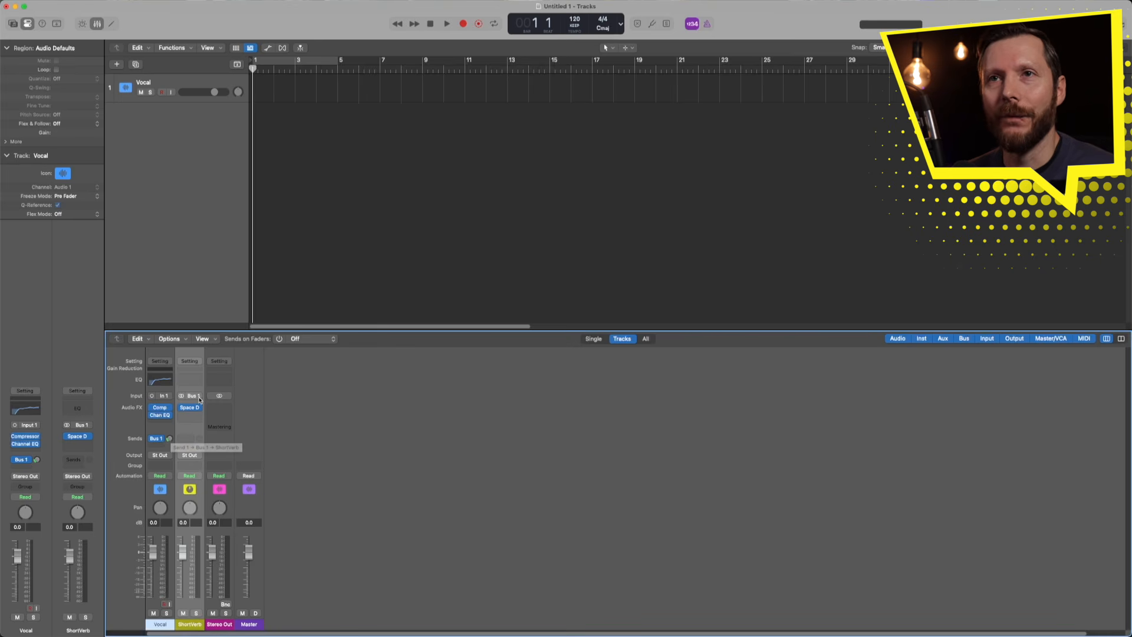
pyautogui.click(157, 448)
pyautogui.moveTo(199, 523)
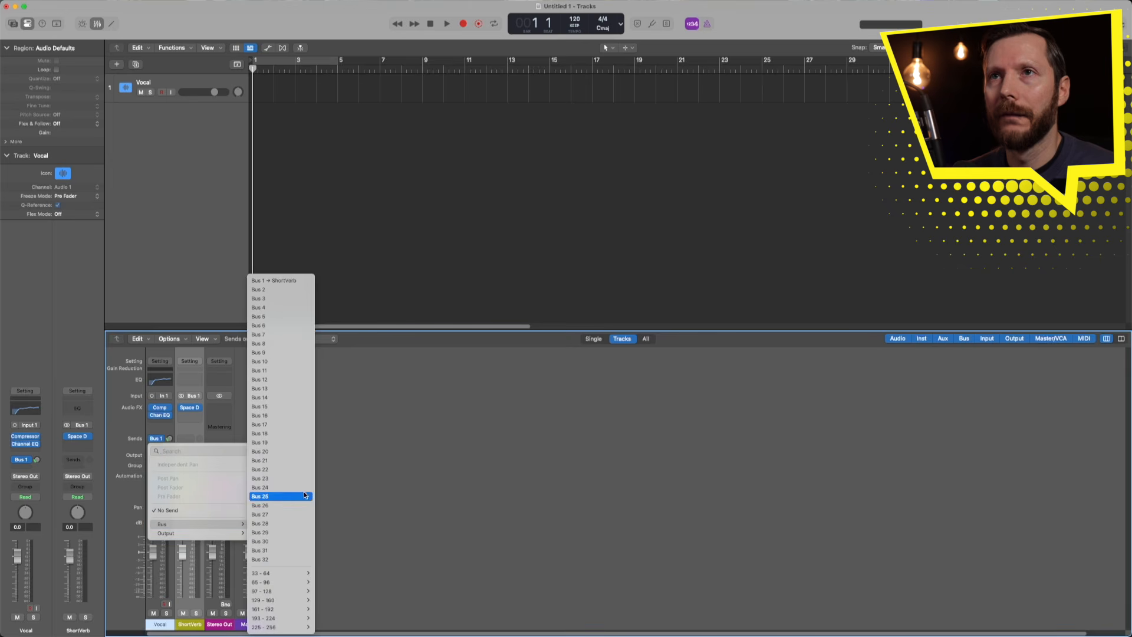
pyautogui.click(272, 290)
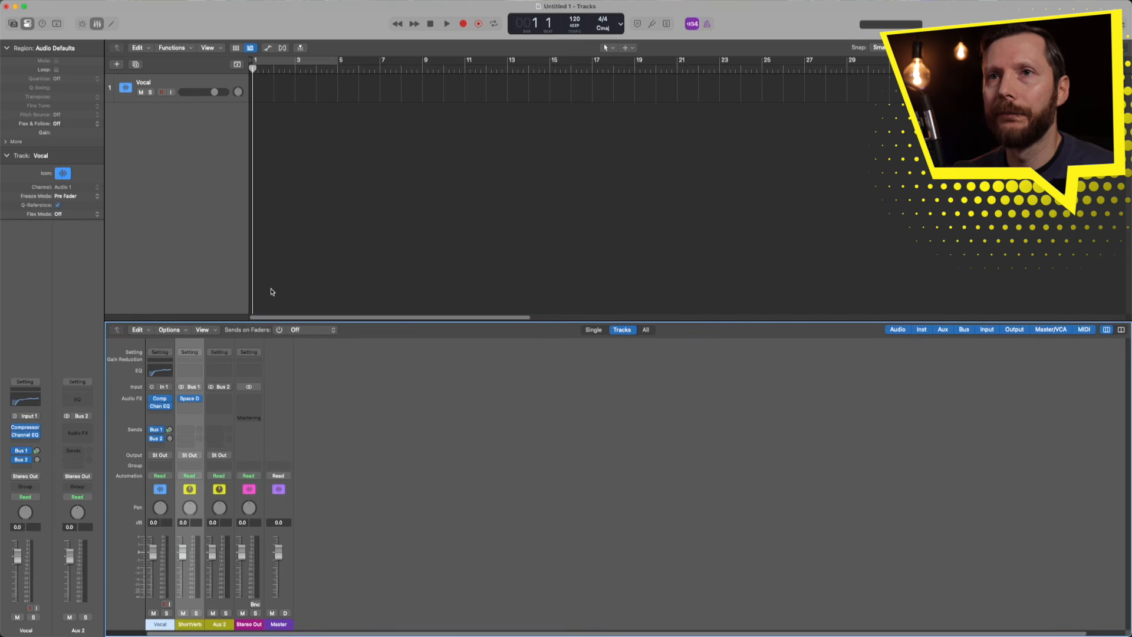
# - Rename the Aux 2 channel to LongVerb
pyautogui.doubleClick(228, 626)
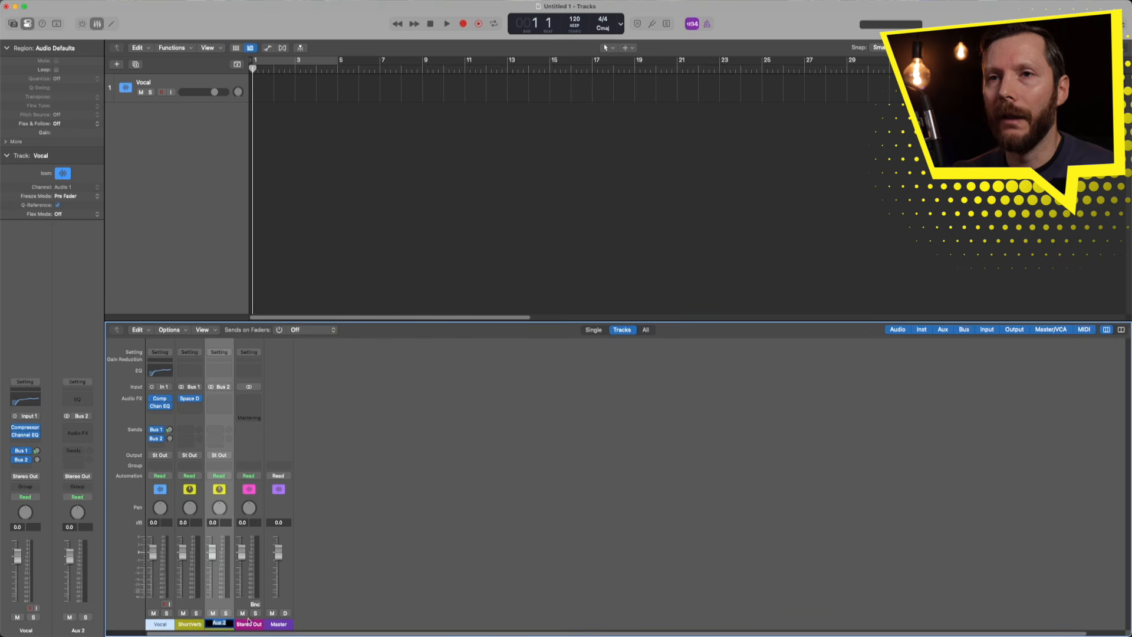
pyautogui.write('LngV')
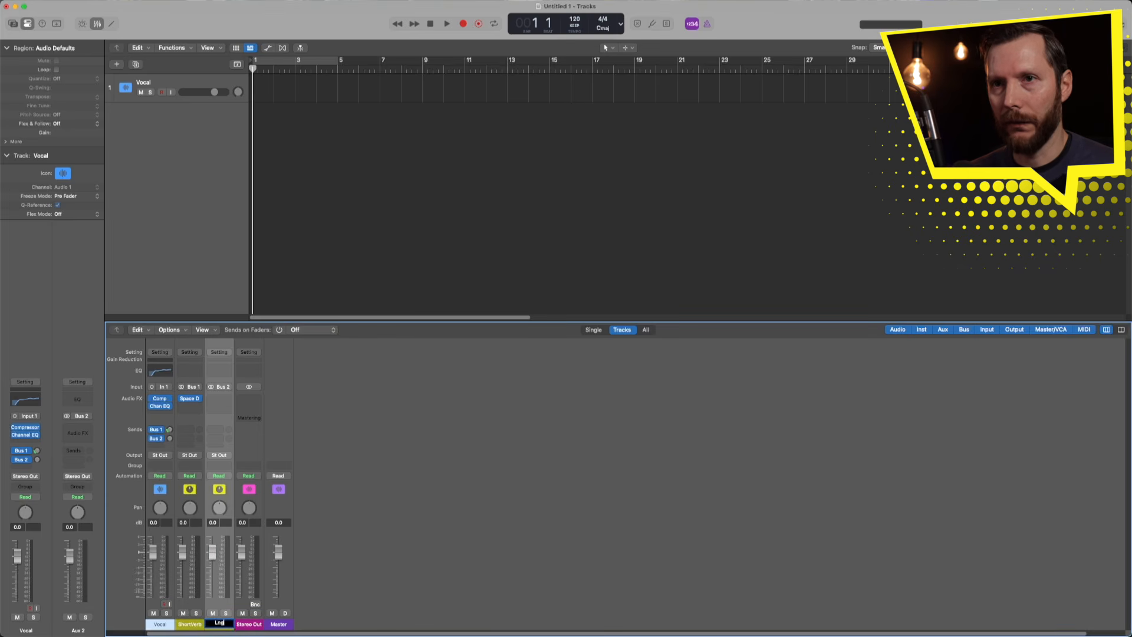
pyautogui.press('BackSpace')
pyautogui.press('BackSpace')
pyautogui.press('BackSpace')
pyautogui.press('BackSpace')
pyautogui.write('LongVerb')
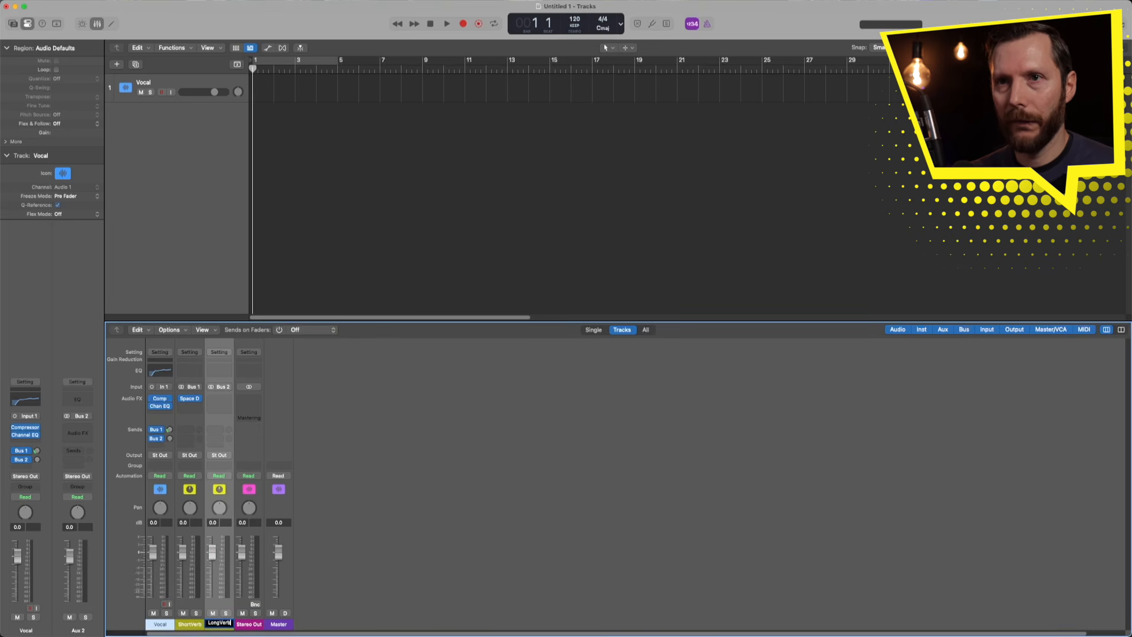
pyautogui.press('Return')
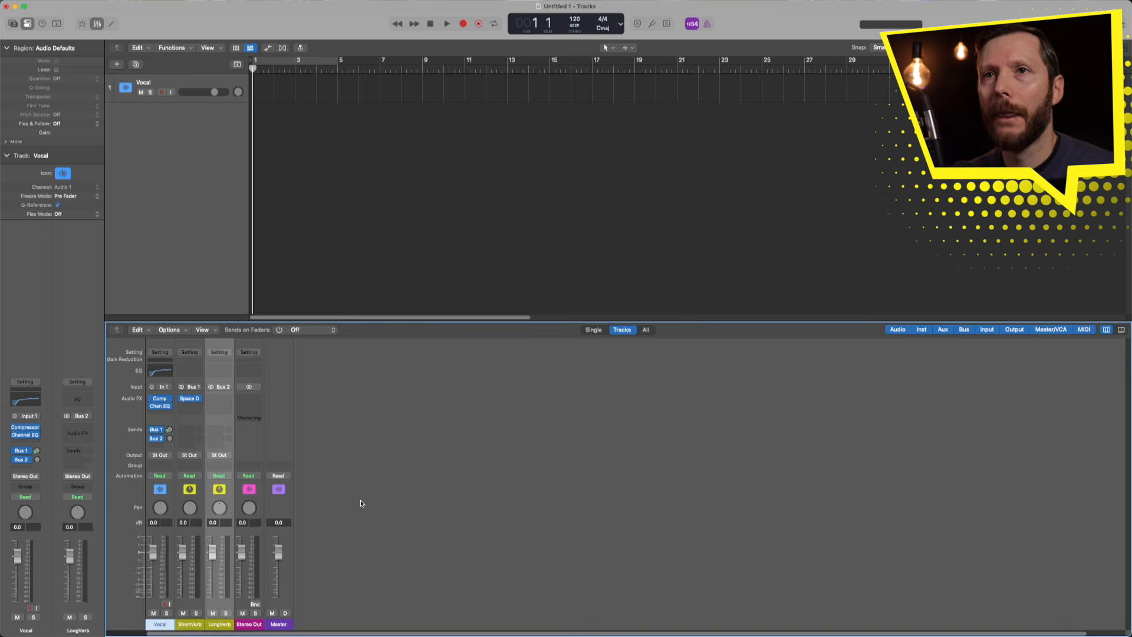
# - Insert a stereo Space Designer reverb on the LongVerb channel
pyautogui.click(221, 399)
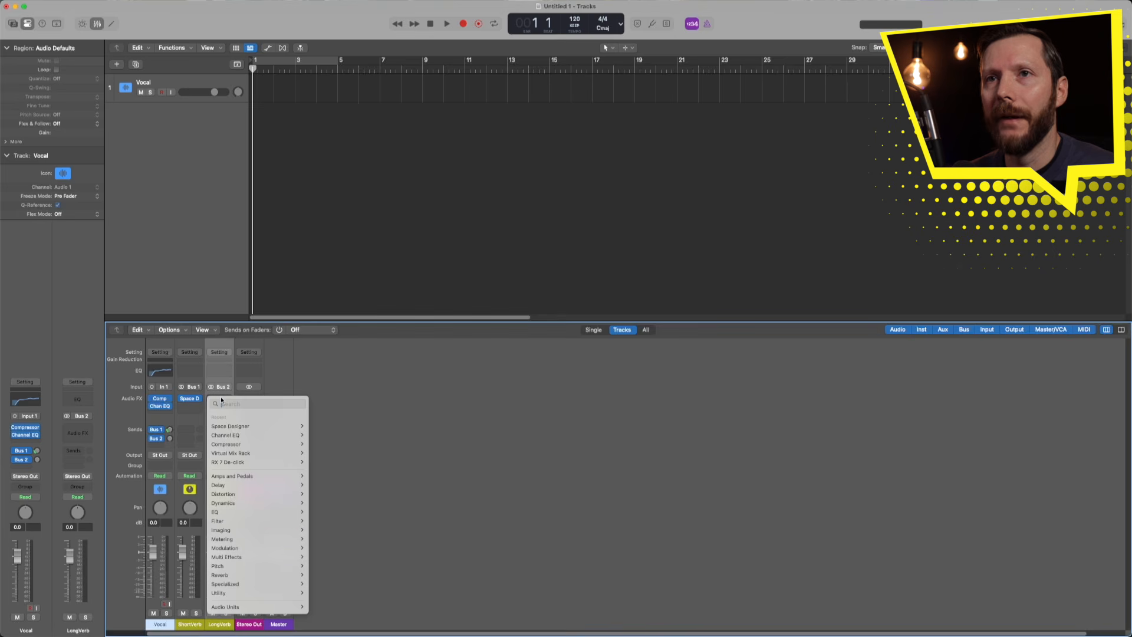
pyautogui.moveTo(259, 584)
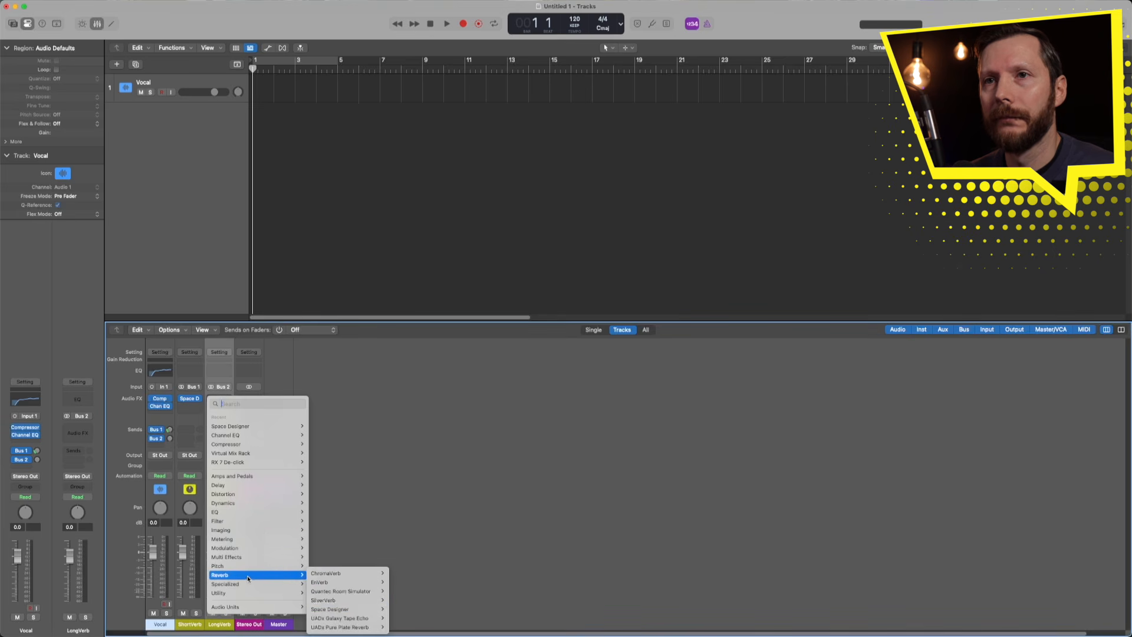
pyautogui.click(398, 608)
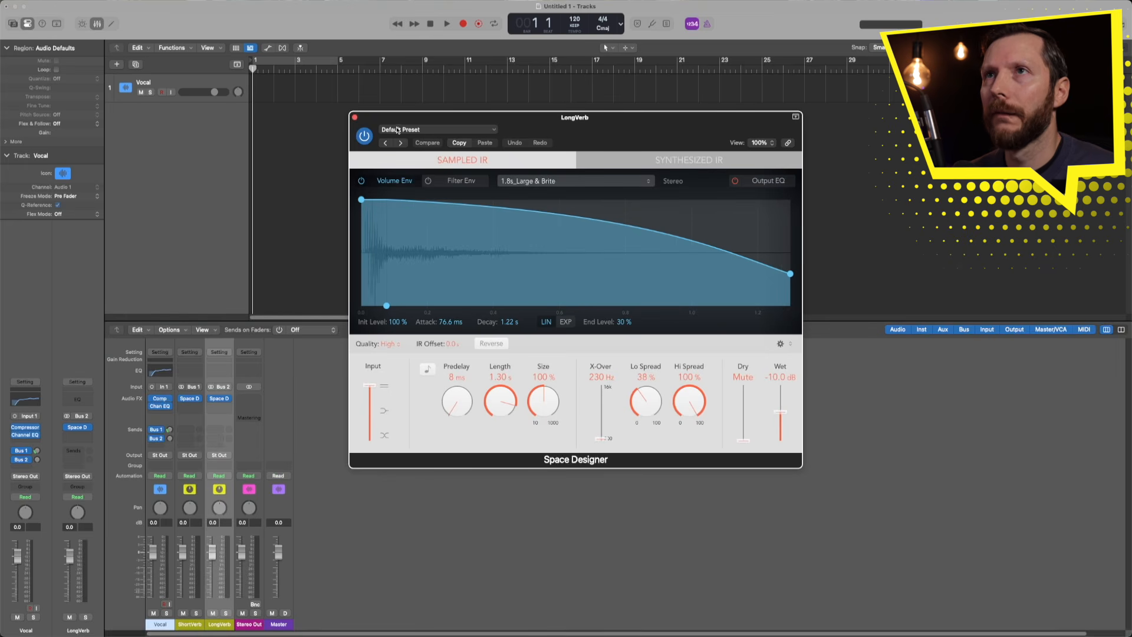
# - Load the Large Spaces > Halls > 03.3s Warm Vocal Hall preset and raise Wet to 0 dB
pyautogui.click(413, 131)
pyautogui.moveTo(426, 317)
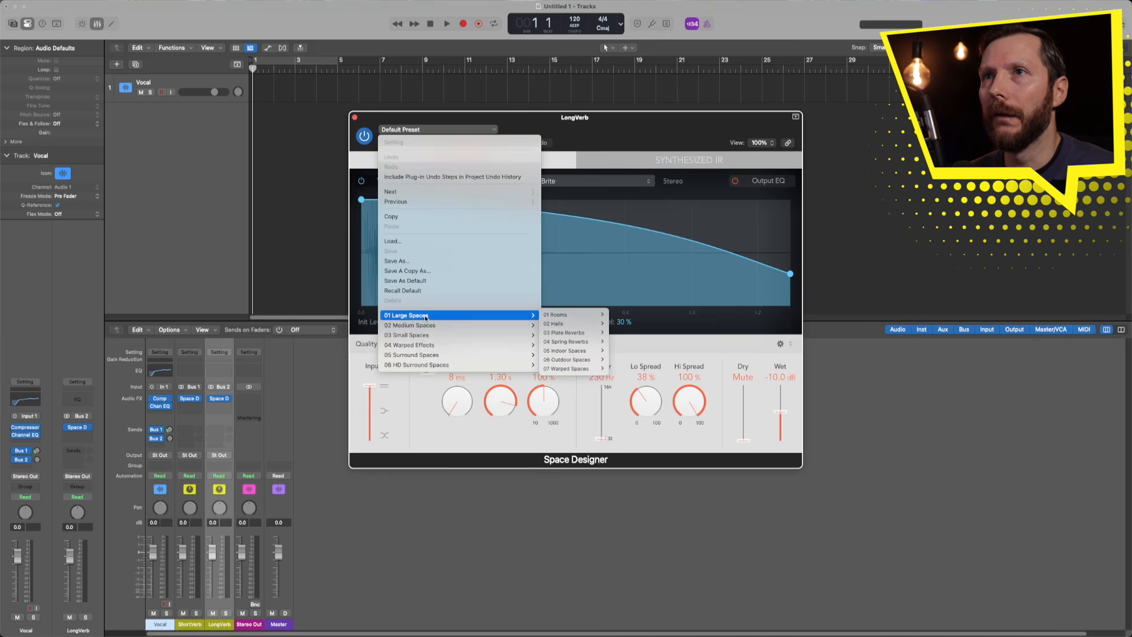
pyautogui.moveTo(588, 315)
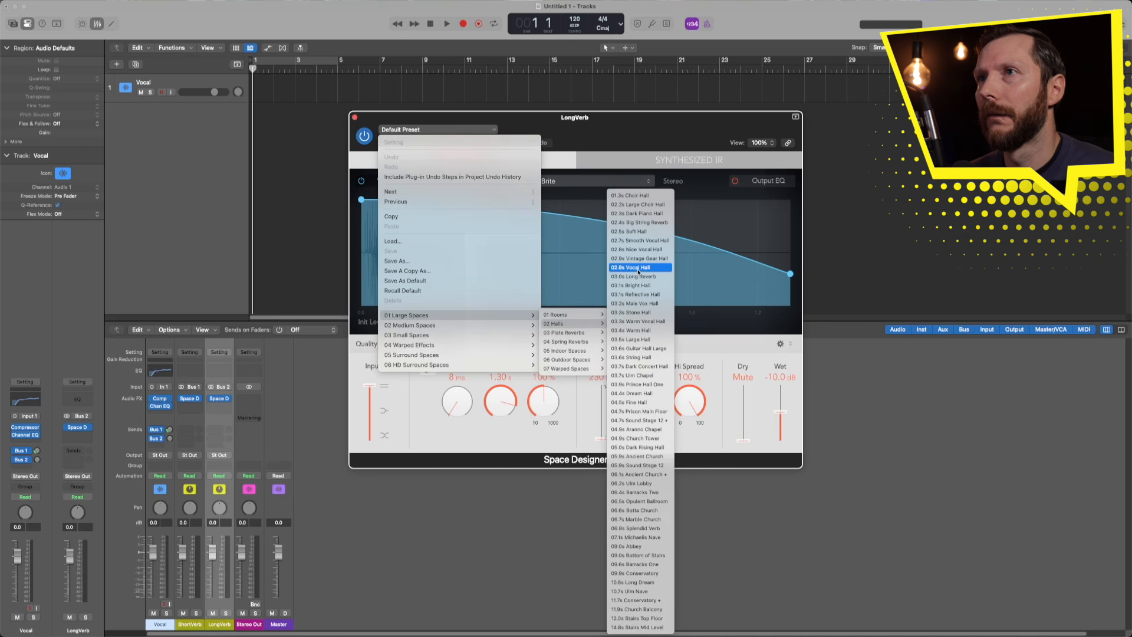
pyautogui.click(631, 324)
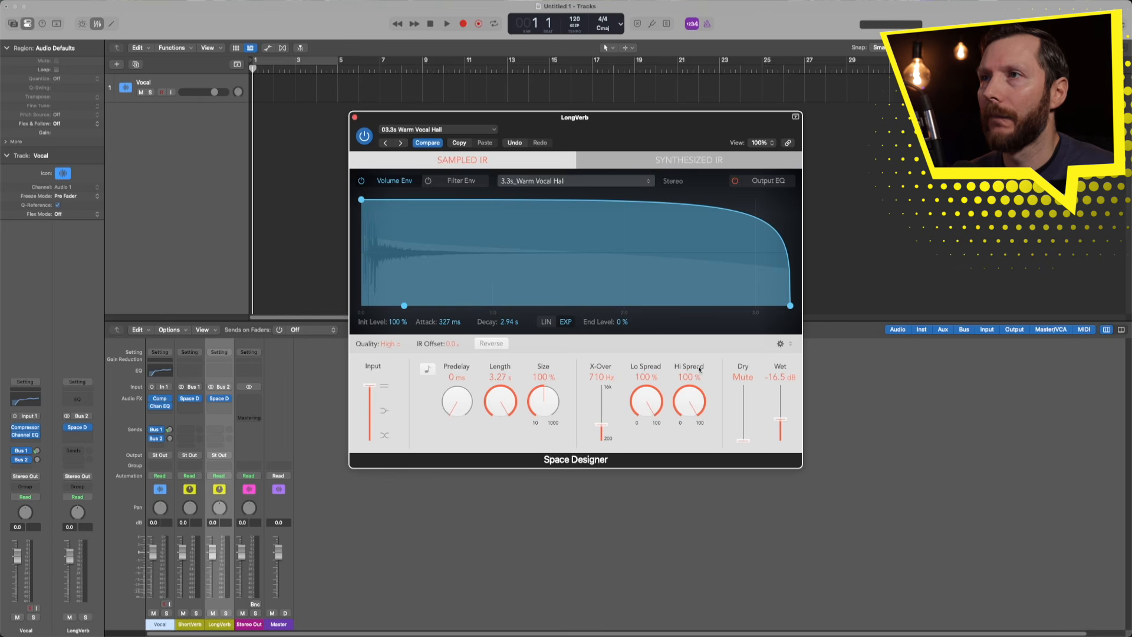
pyautogui.moveTo(780, 419); pyautogui.dragTo(780, 383)
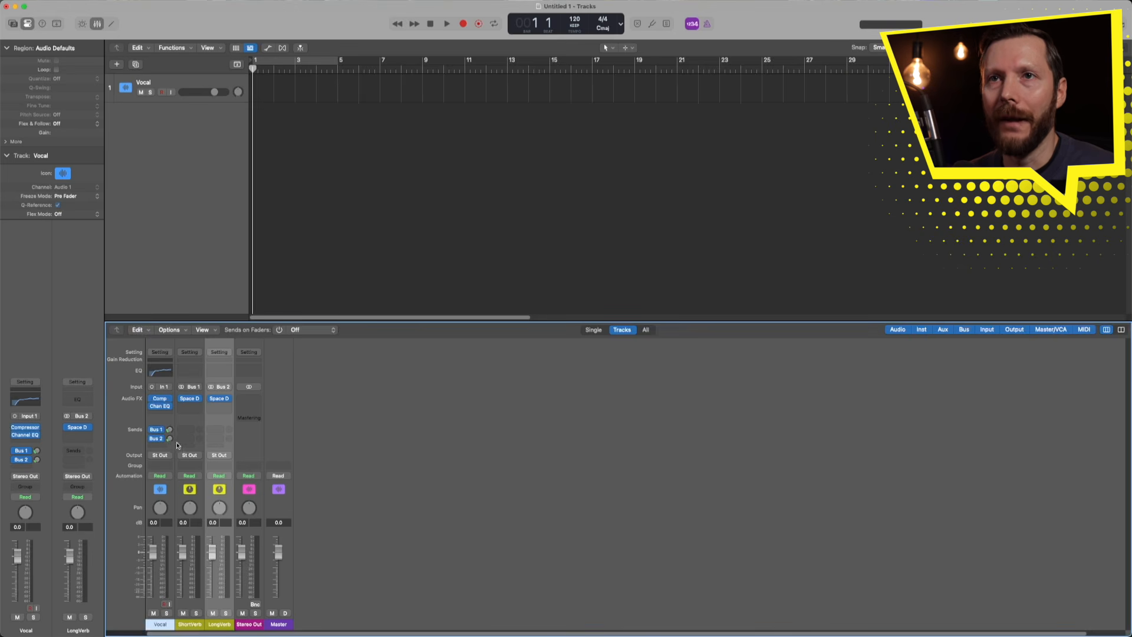
# - Turn up the Vocal's LongVerb send and add a third Vocal send routed to Bus 3
pyautogui.moveTo(169, 442); pyautogui.dragTo(169, 443)
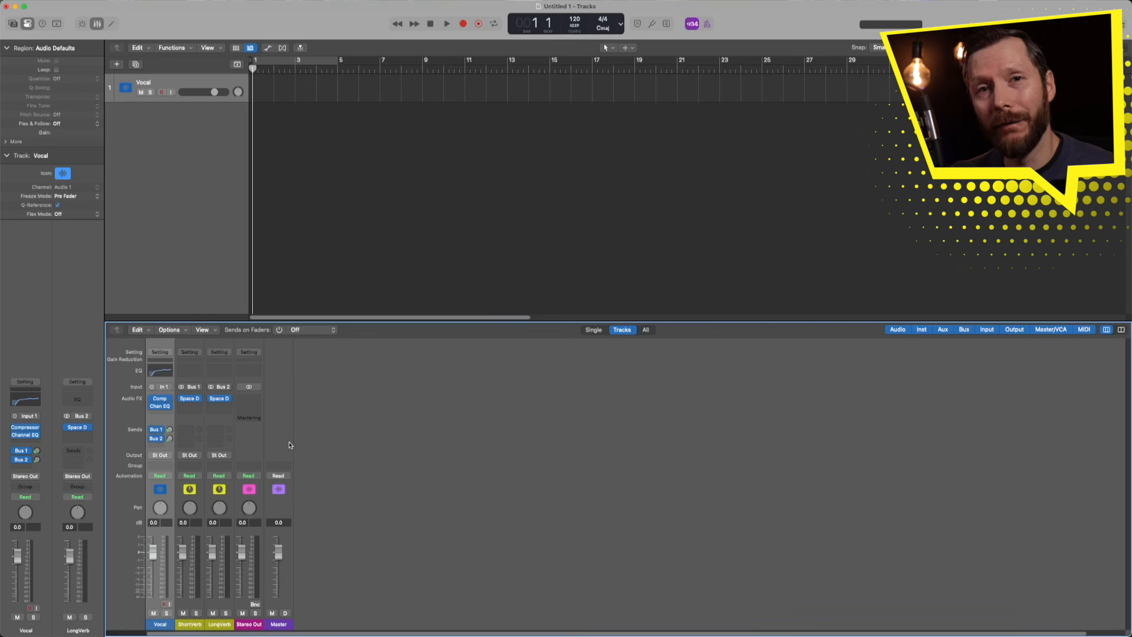
pyautogui.click(157, 447)
pyautogui.moveTo(175, 525)
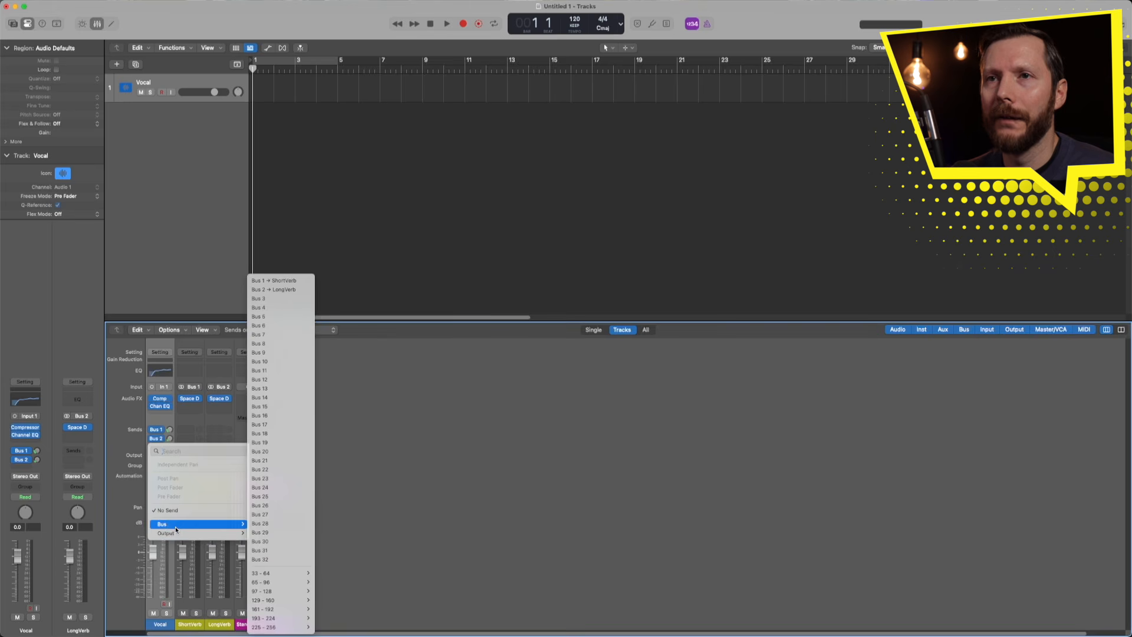
pyautogui.click(273, 299)
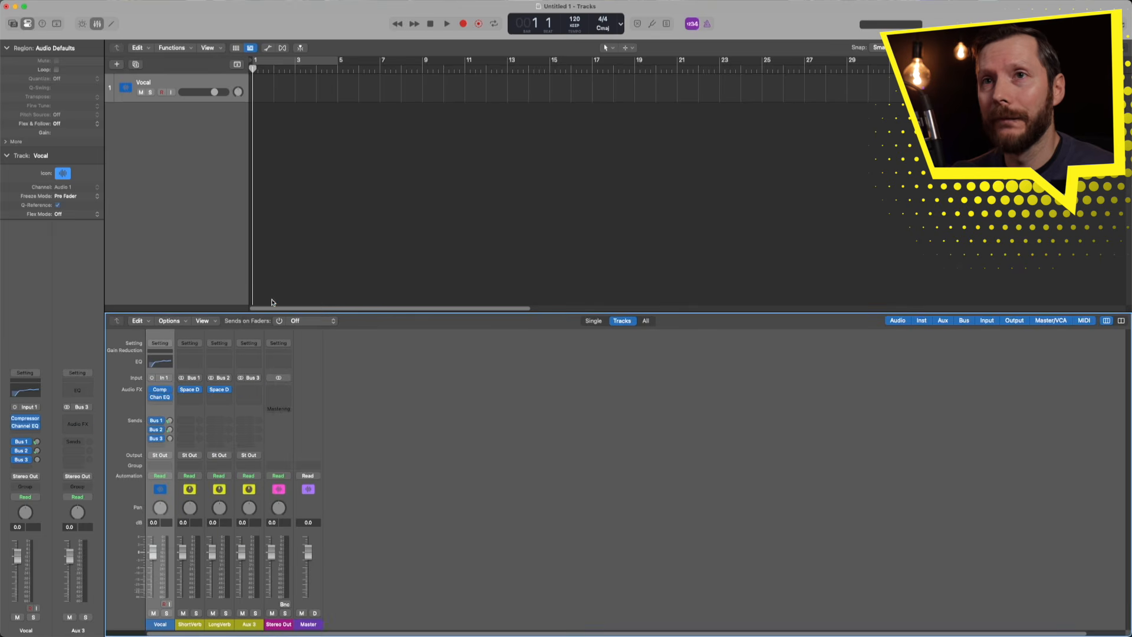
# - Rename the new Aux 3 channel to 'StDelay'
pyautogui.doubleClick(249, 624)
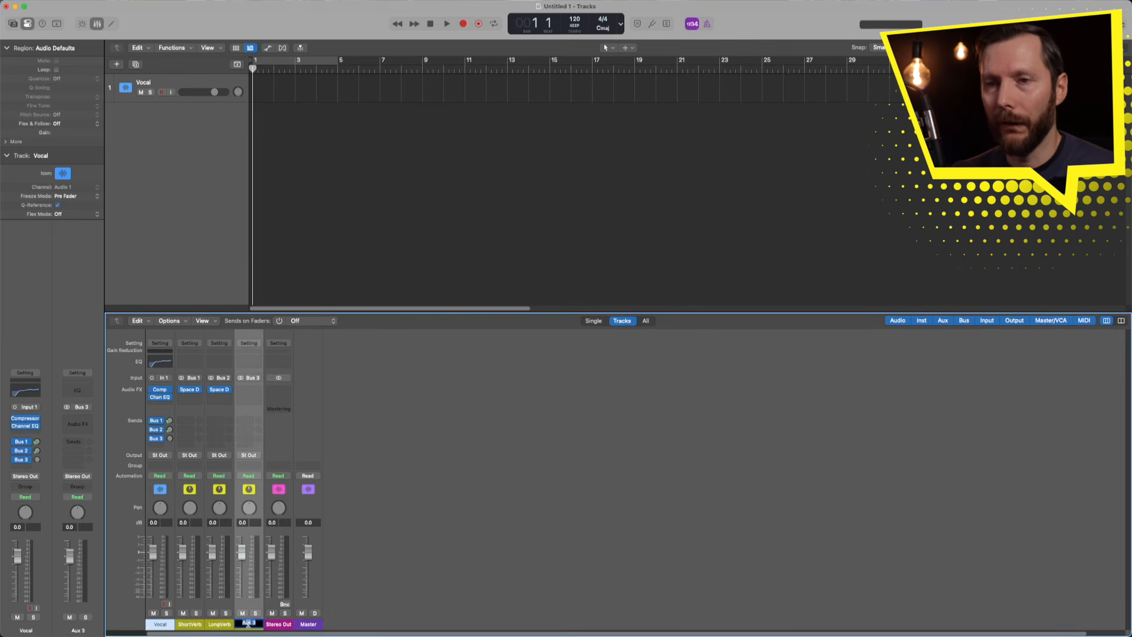
pyautogui.write('StDelay')
pyautogui.press('Return')
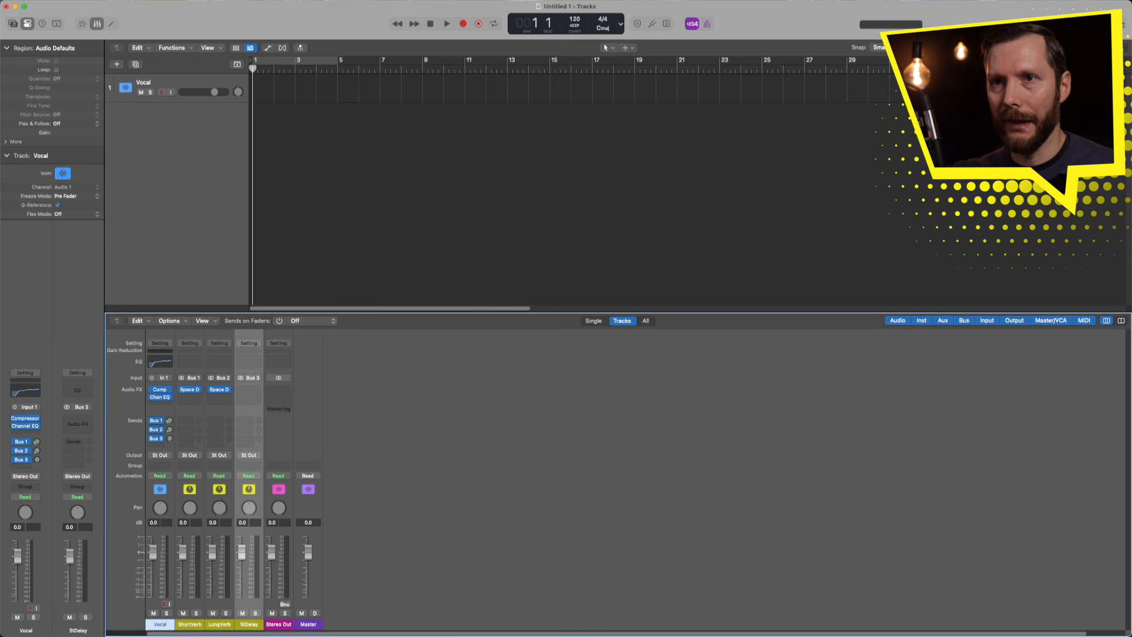
# - Insert a stereo Stereo Delay on the StDelay channel
pyautogui.click(247, 390)
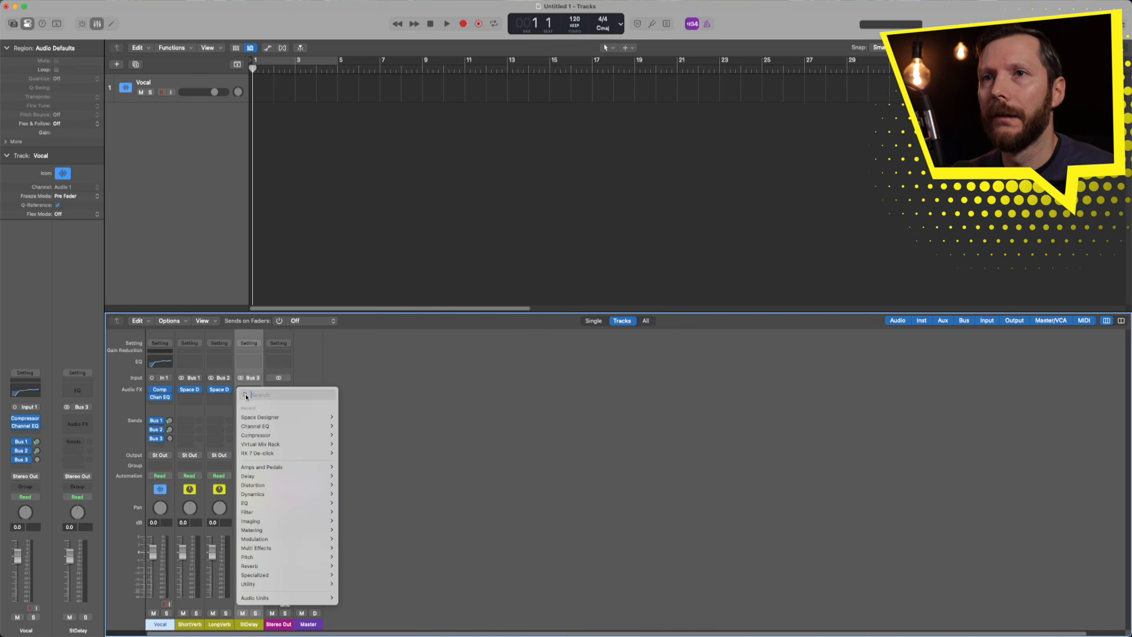
pyautogui.moveTo(283, 475)
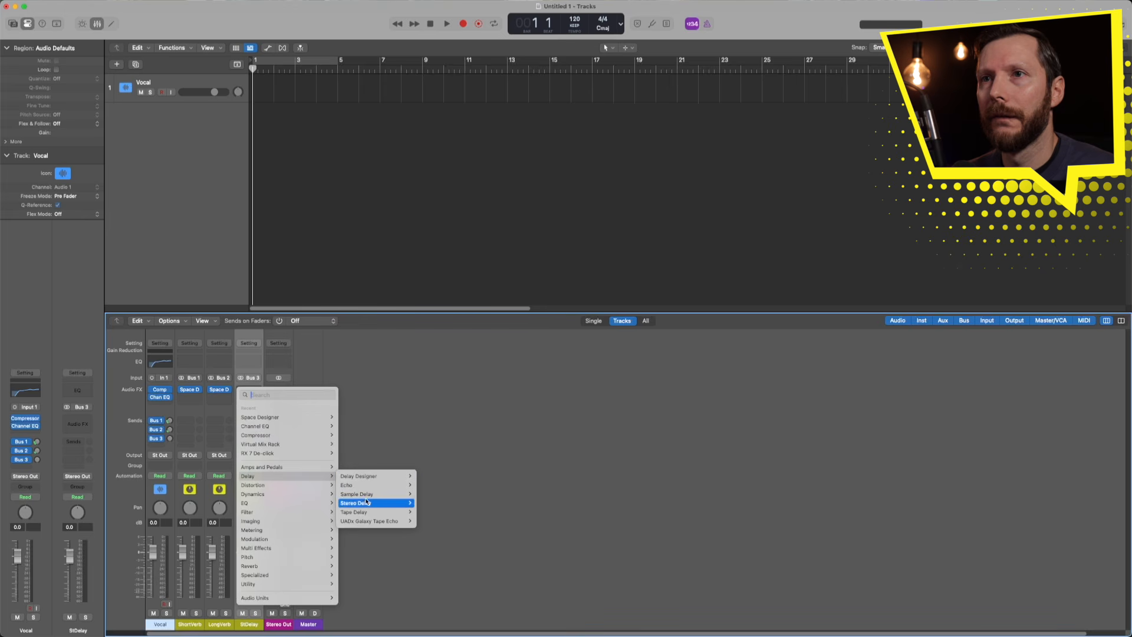
pyautogui.moveTo(366, 503)
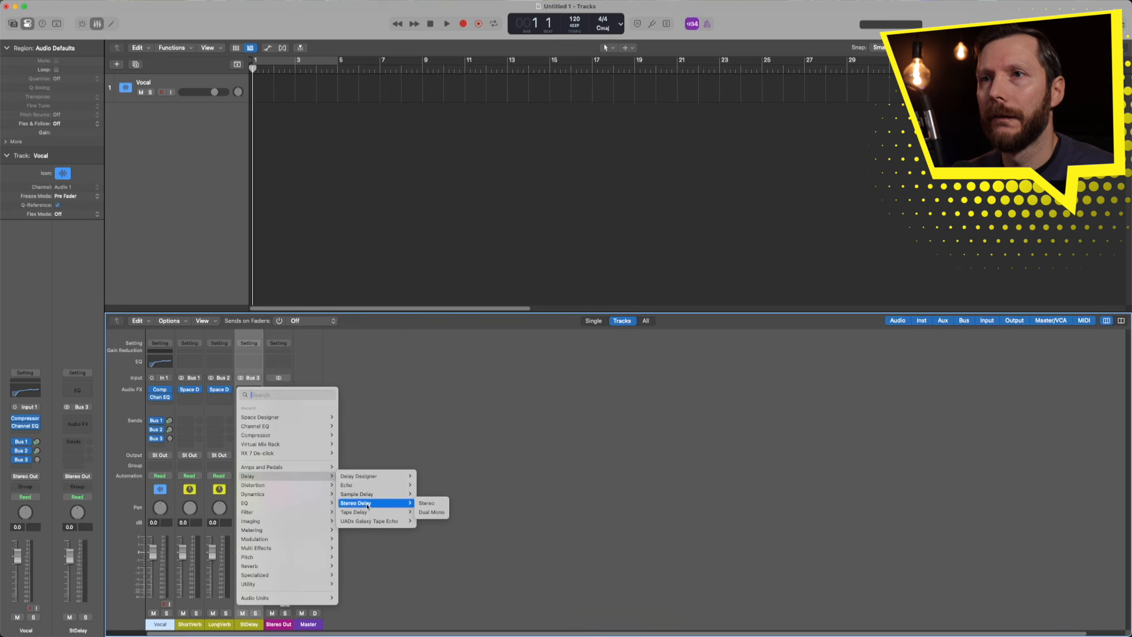
pyautogui.click(435, 503)
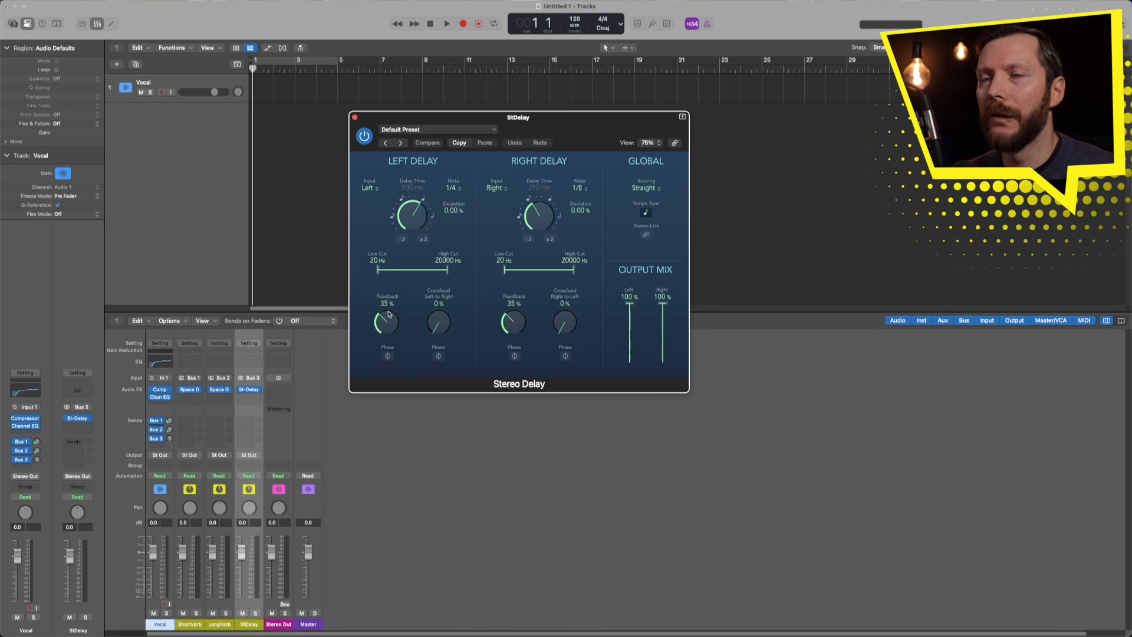
# - Set both delays' feedback to 7% and low cut to about 200 Hz
pyautogui.moveTo(389, 304); pyautogui.dragTo(390, 354)
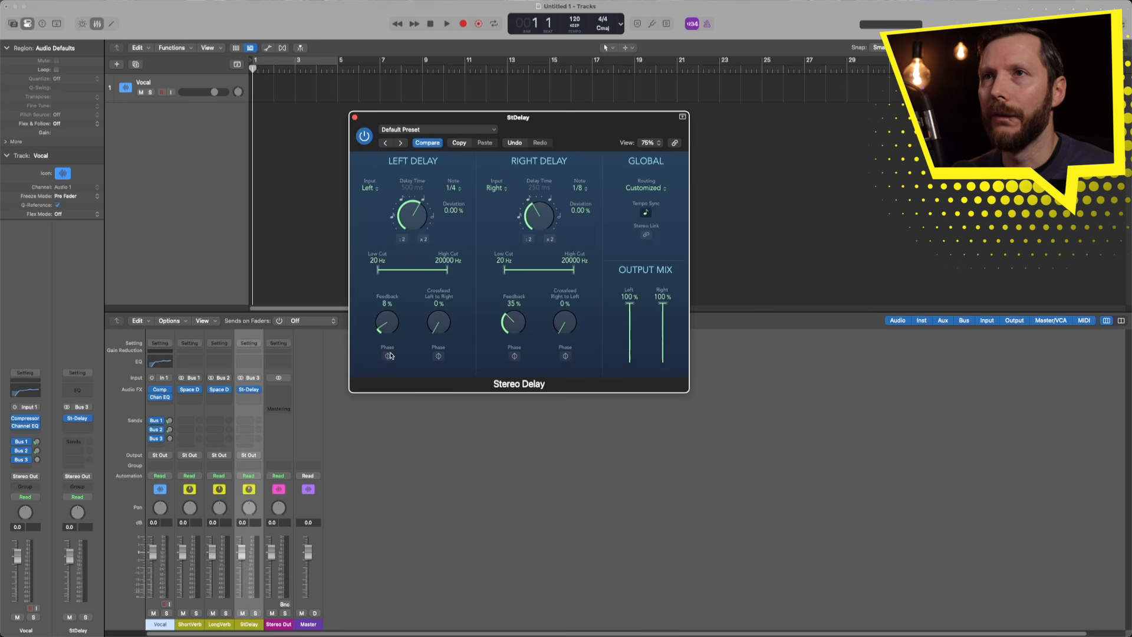
pyautogui.moveTo(513, 303); pyautogui.dragTo(508, 354)
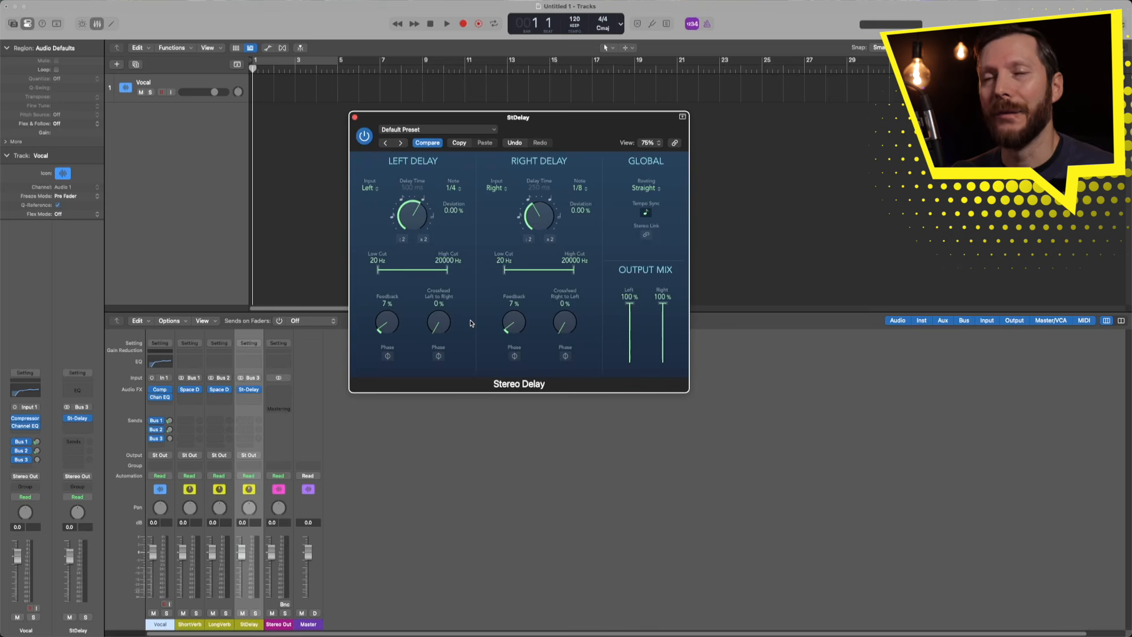
pyautogui.moveTo(397, 327)
pyautogui.mouseDown()
pyautogui.moveTo(388, 280)
pyautogui.moveTo(386, 331)
pyautogui.mouseUp()
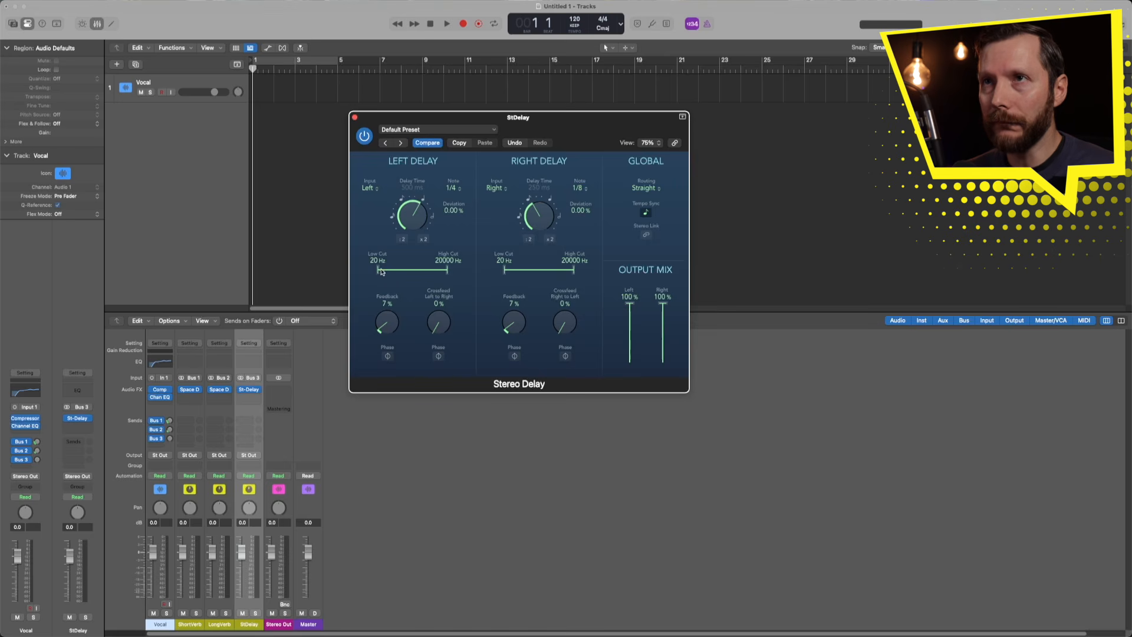
pyautogui.moveTo(378, 270); pyautogui.dragTo(400, 273)
pyautogui.moveTo(504, 269); pyautogui.dragTo(530, 273)
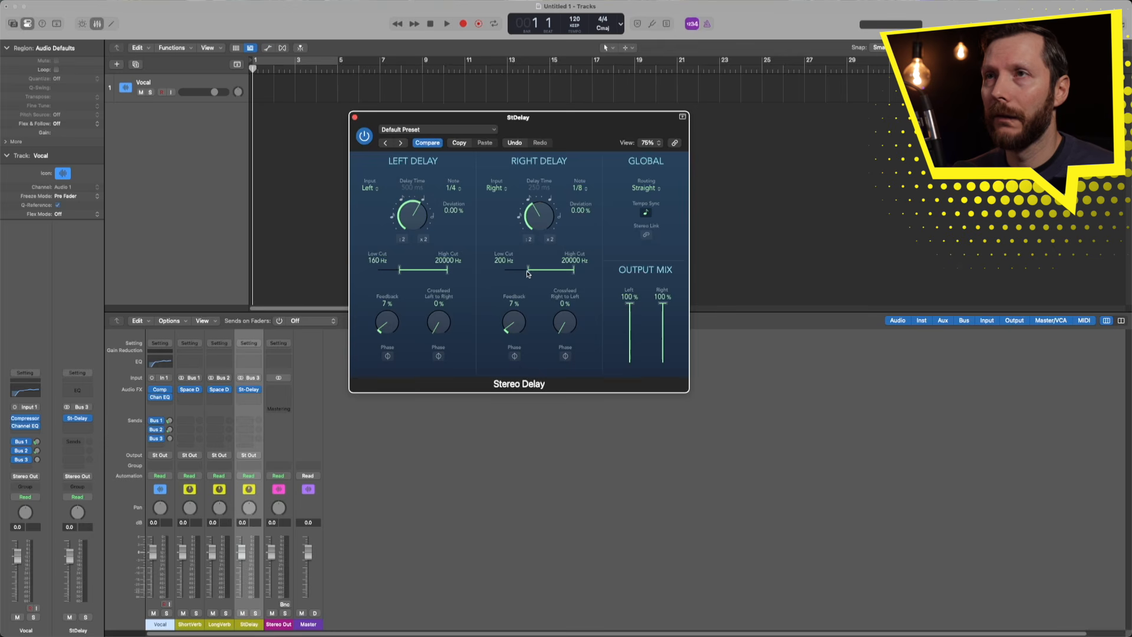
pyautogui.moveTo(400, 273); pyautogui.dragTo(403, 274)
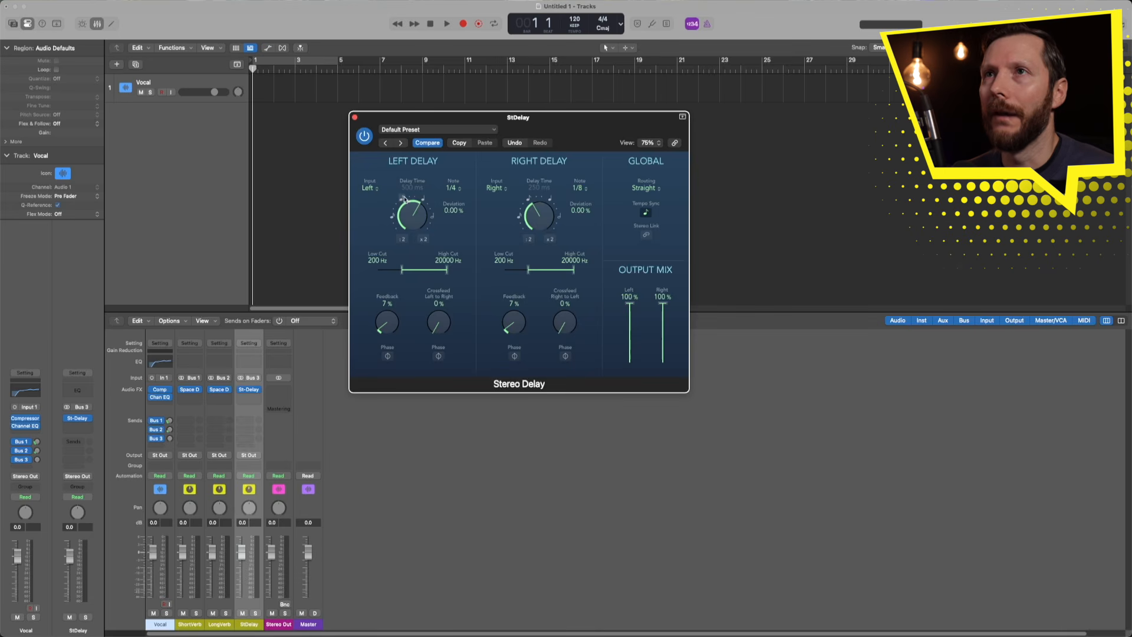
# - Set the left delay time to 1/8 note and the right to 1/16, then close the window
pyautogui.moveTo(394, 218); pyautogui.dragTo(403, 201)
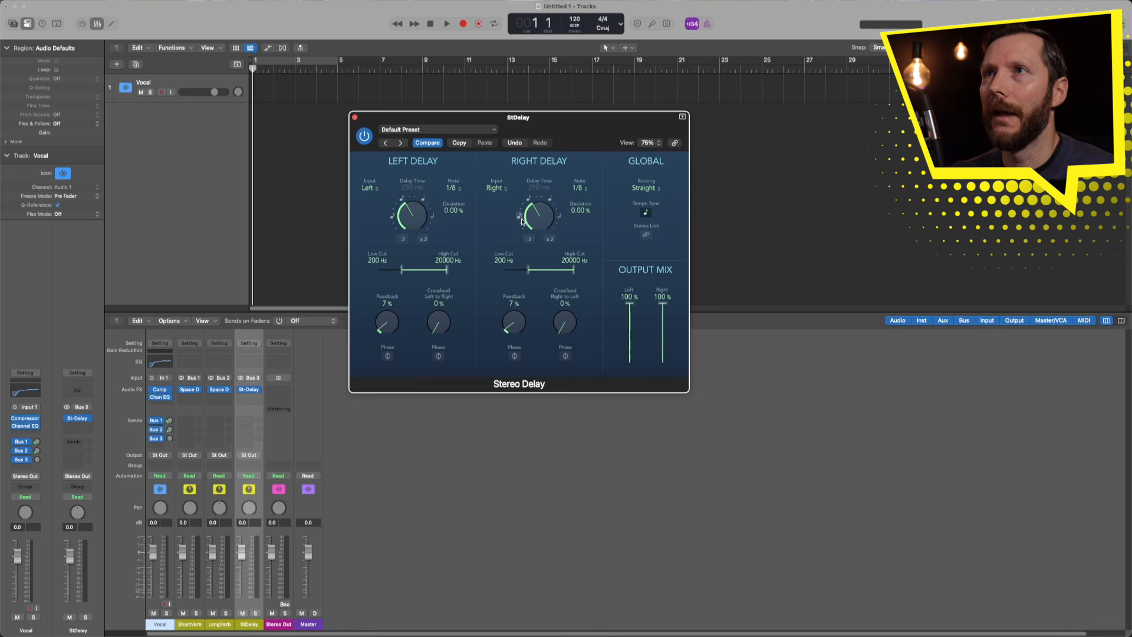
pyautogui.moveTo(522, 221); pyautogui.dragTo(505, 231)
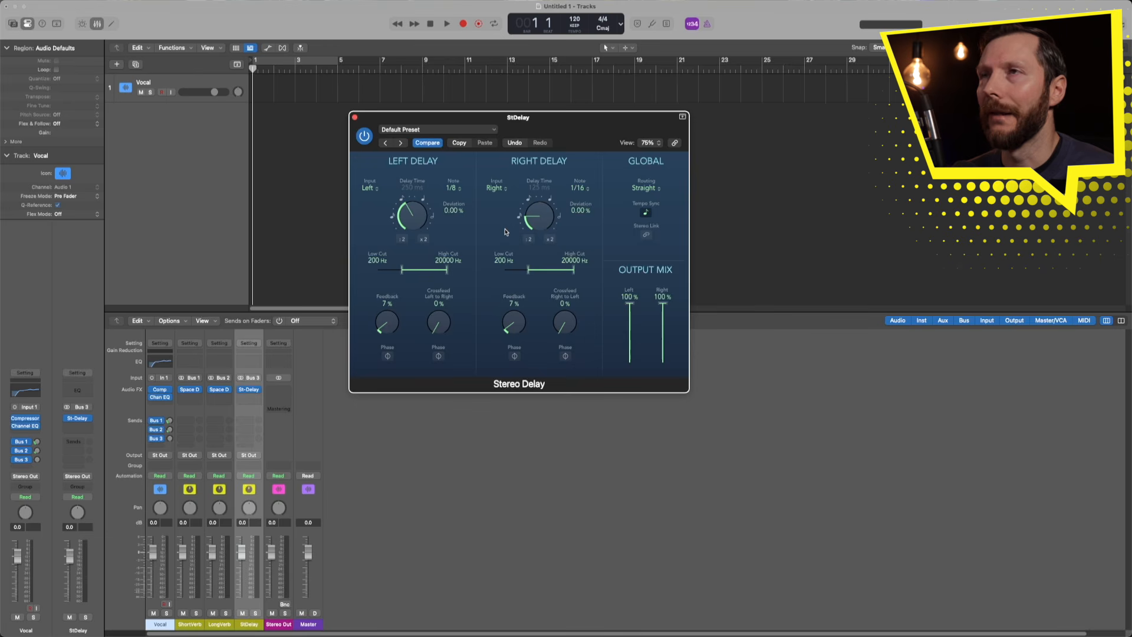
pyautogui.click(354, 117)
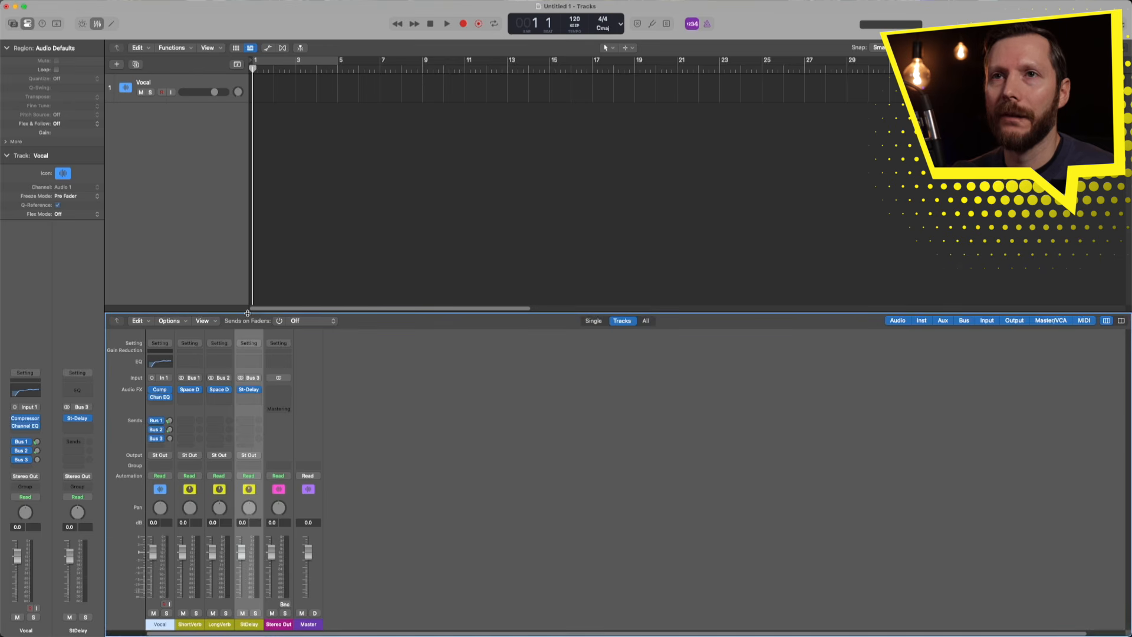
# - Raise the Vocal channel's Bus 3 send knob feeding StDelay
pyautogui.moveTo(170, 438); pyautogui.dragTo(170, 427)
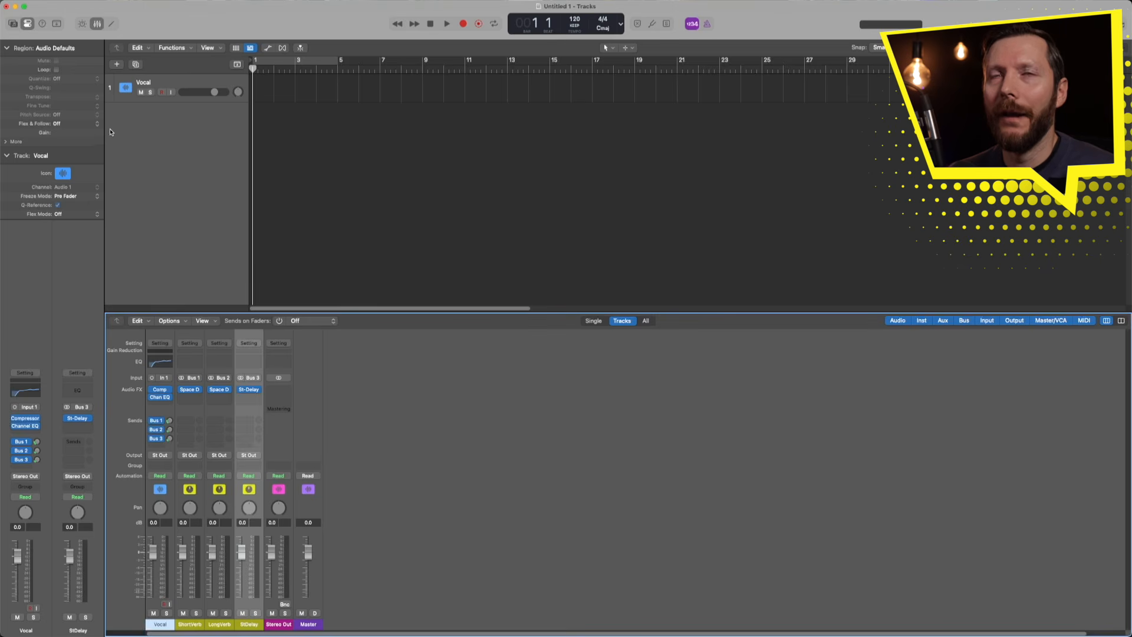
# - Start a new audio track with its input set to Input 1-2
pyautogui.click(117, 65)
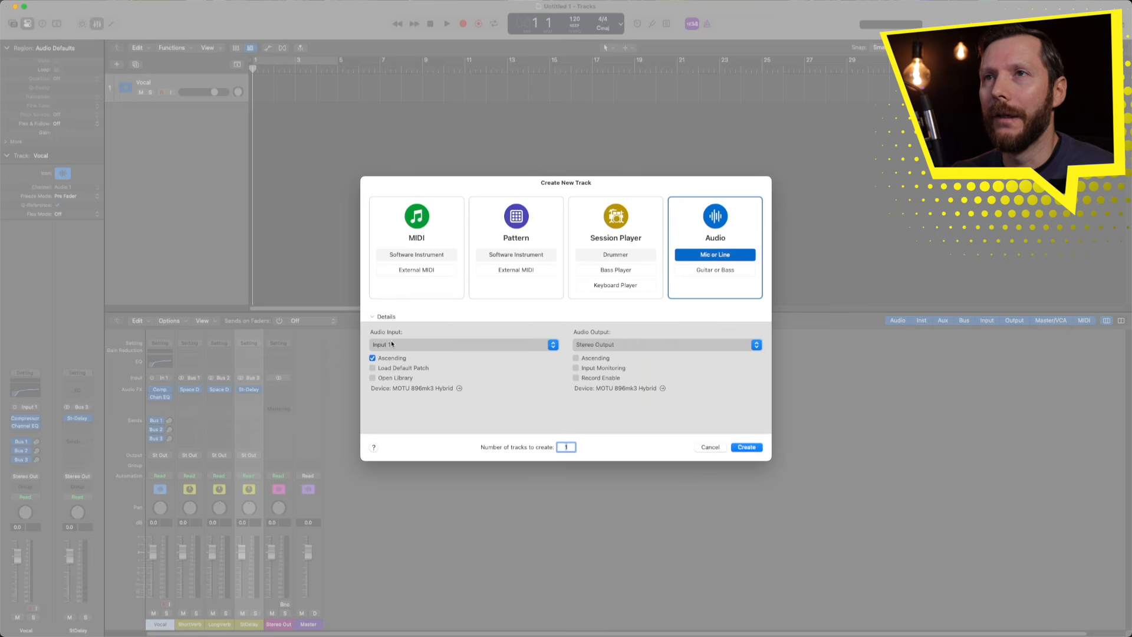
pyautogui.click(412, 345)
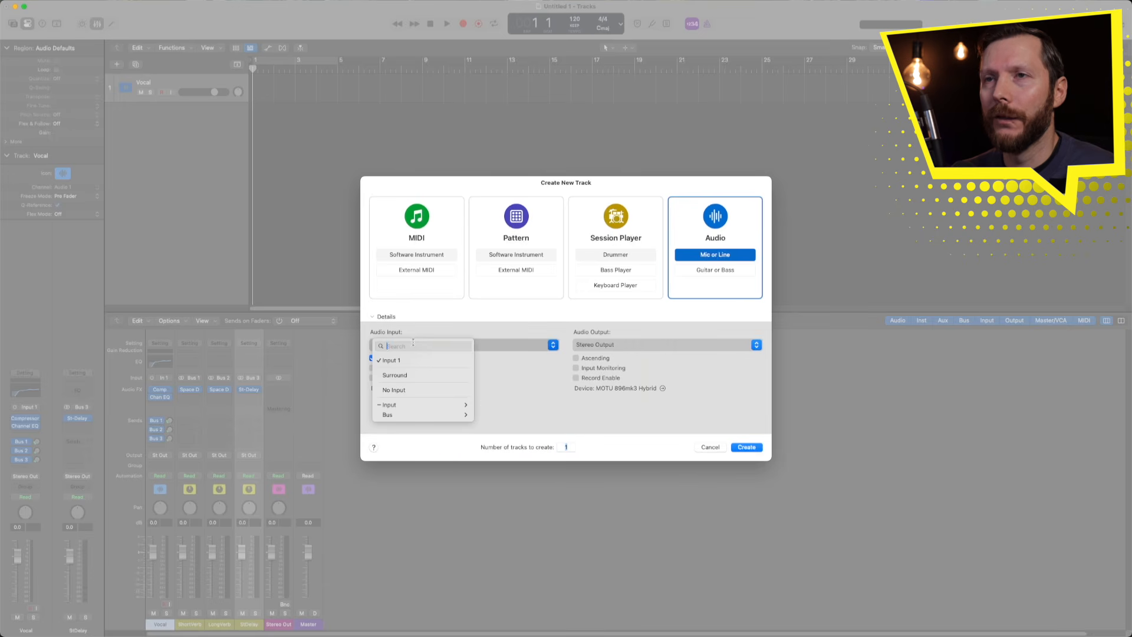
pyautogui.moveTo(408, 405)
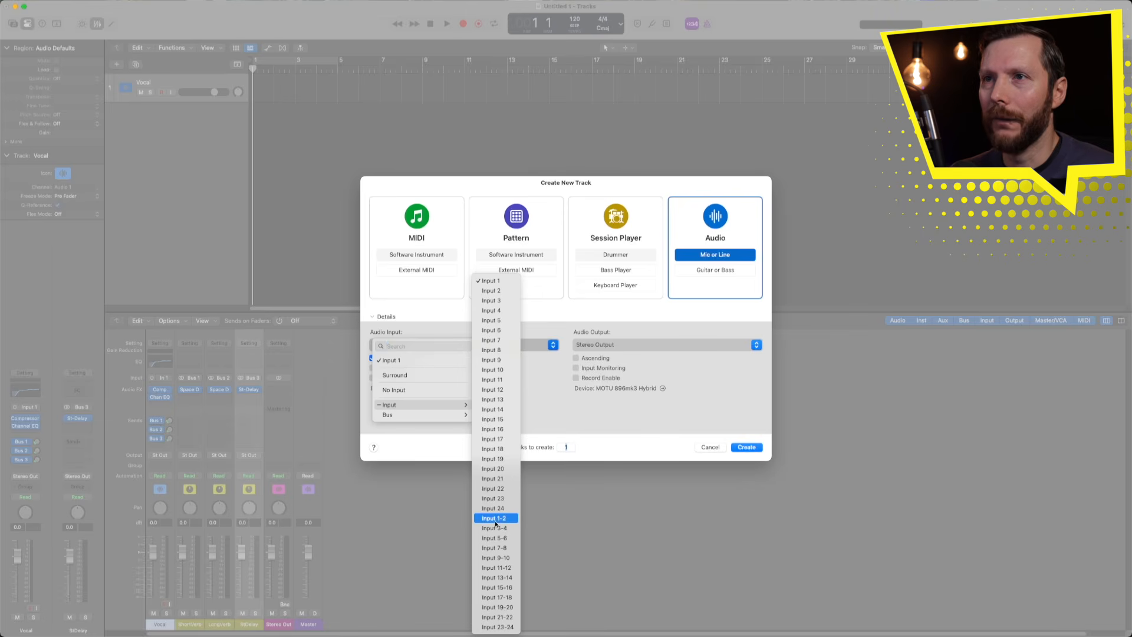
pyautogui.click(502, 522)
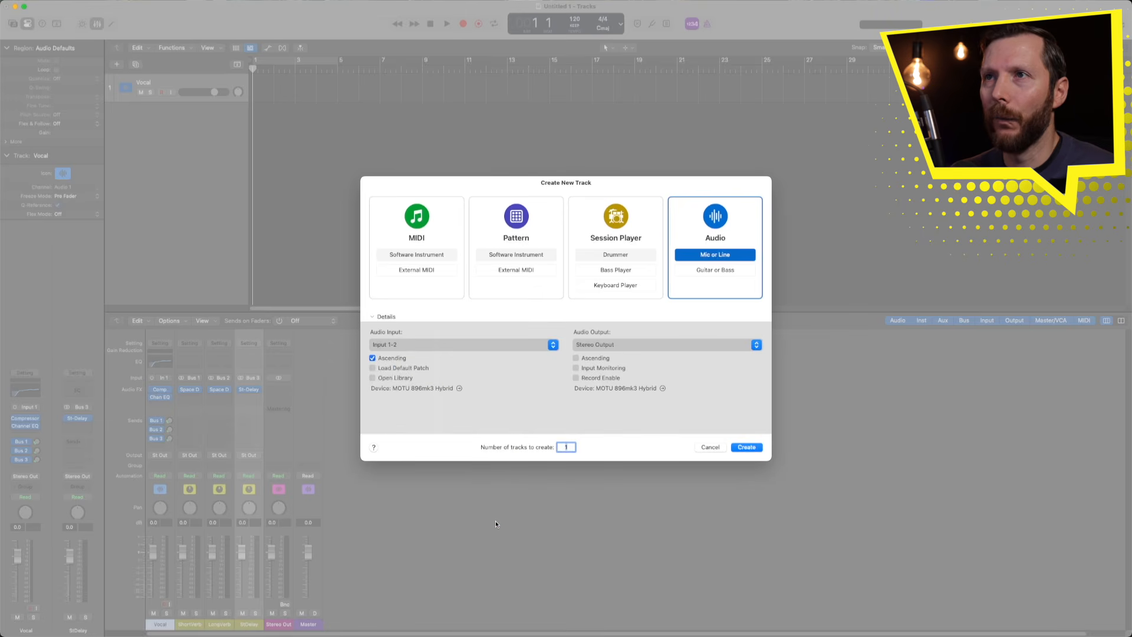
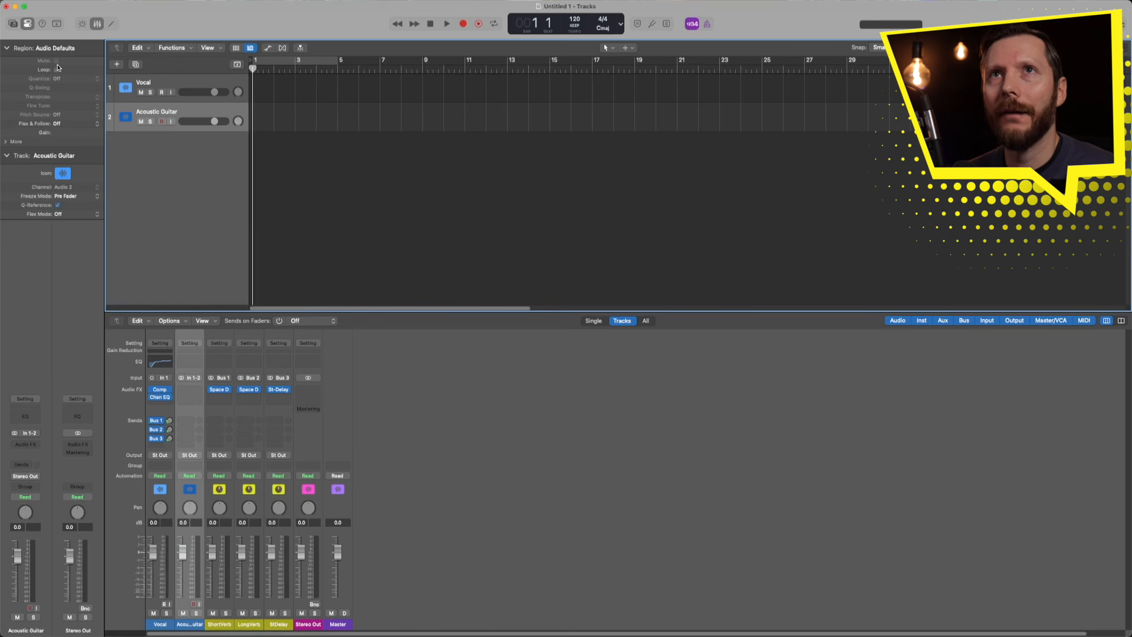
# - Show the Library panel with sound categories such as Acoustic Guitar and Voice
pyautogui.click(13, 23)
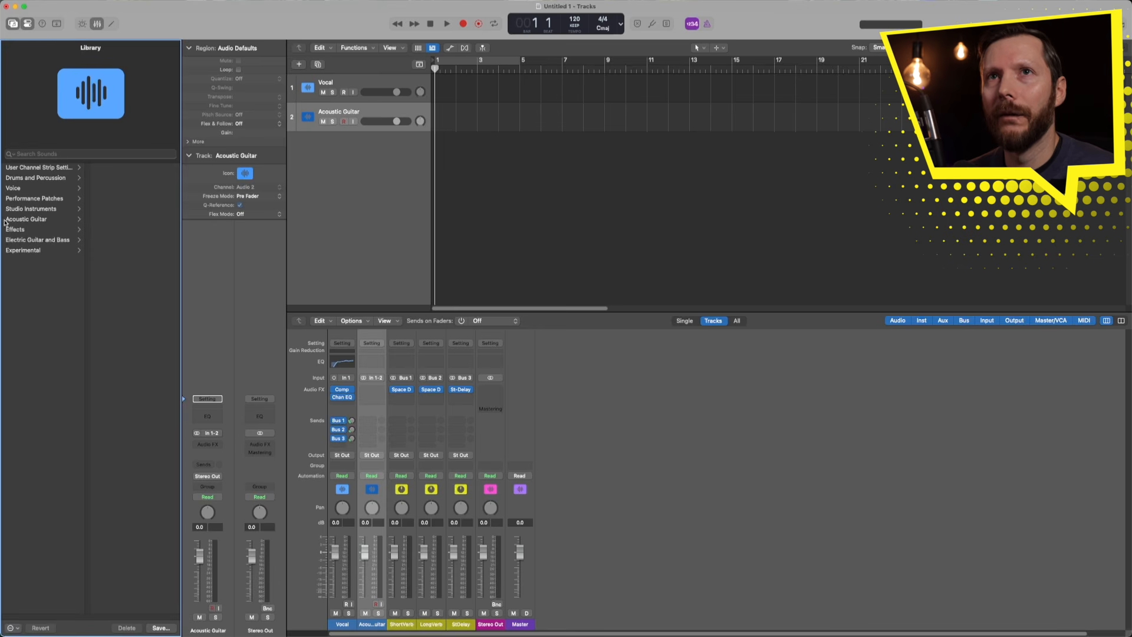
# - Load the Natural Stereo patch from the Library's Acoustic Guitar category
pyautogui.click(30, 219)
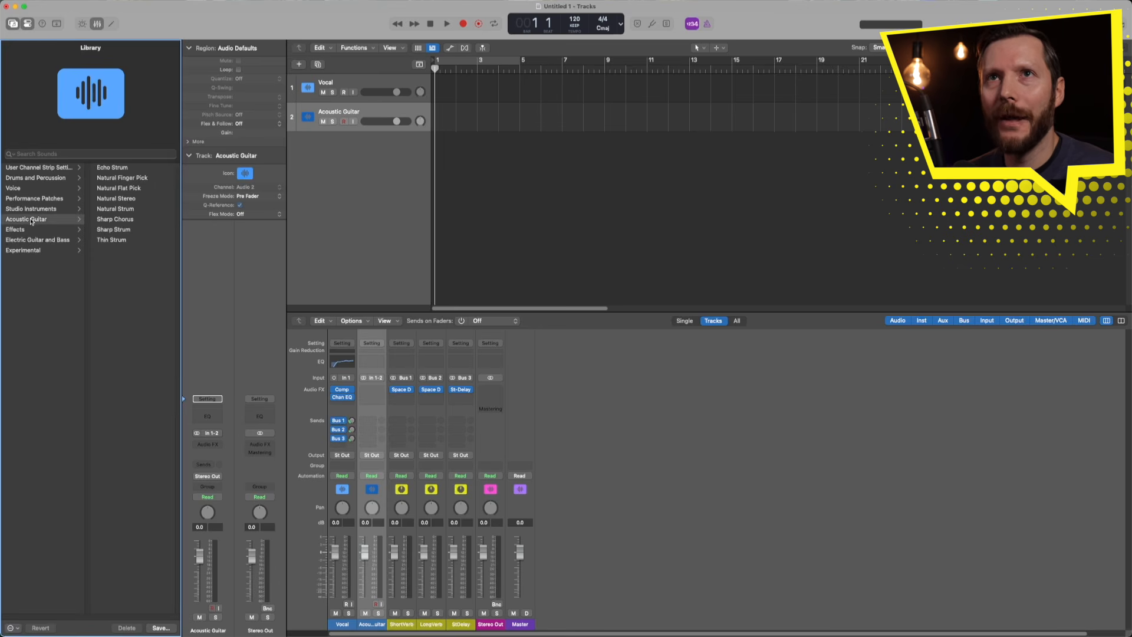
pyautogui.click(132, 202)
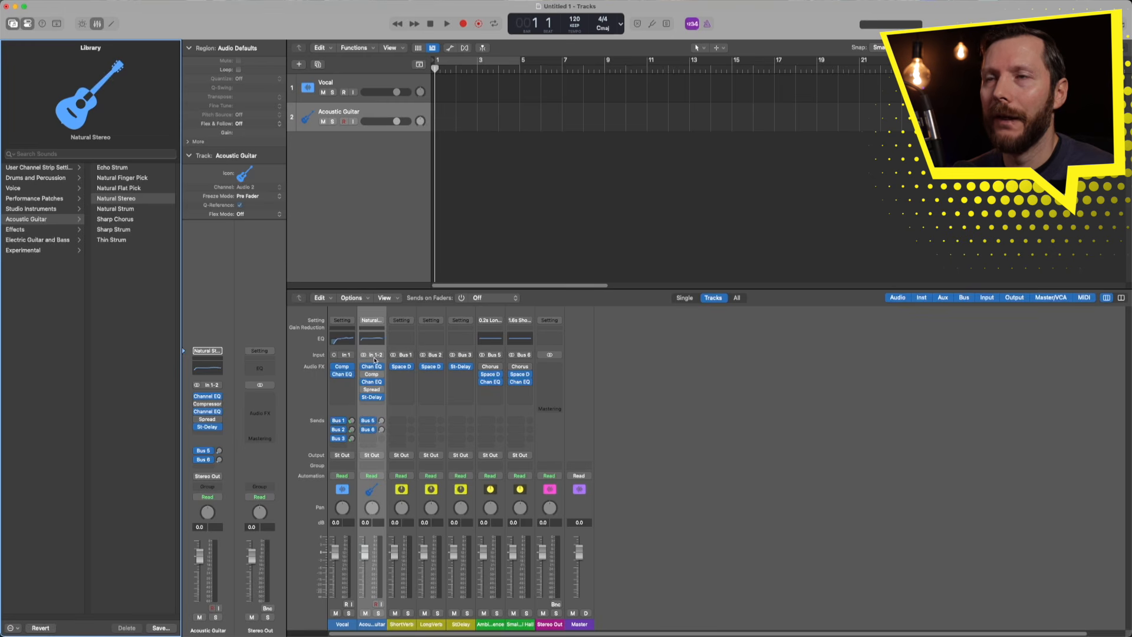
pyautogui.click(372, 368)
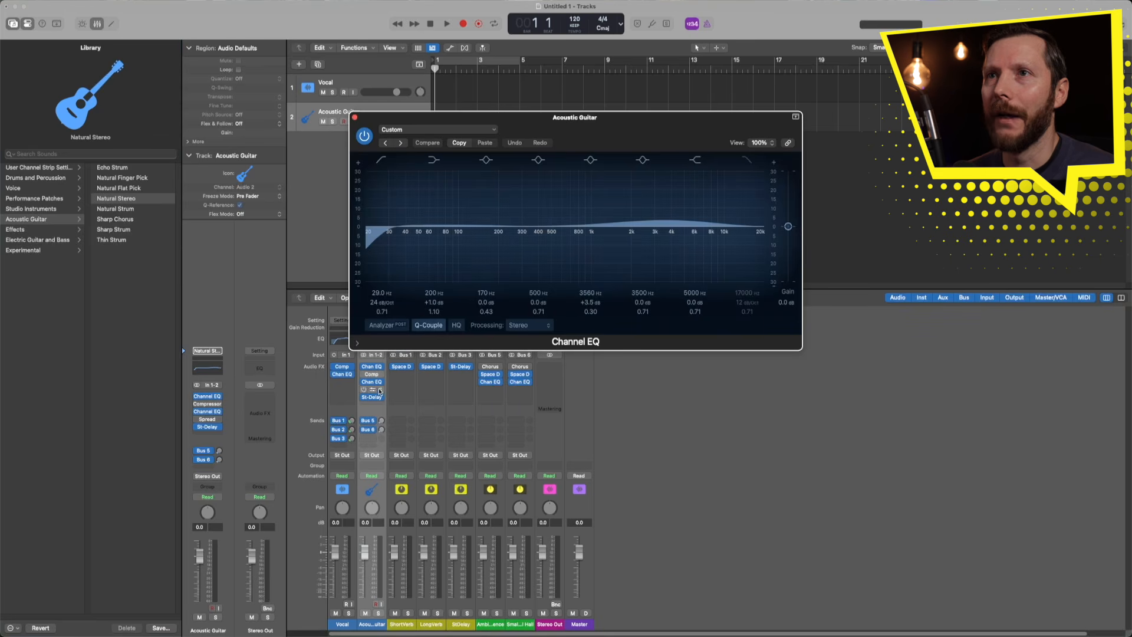
pyautogui.click(372, 375)
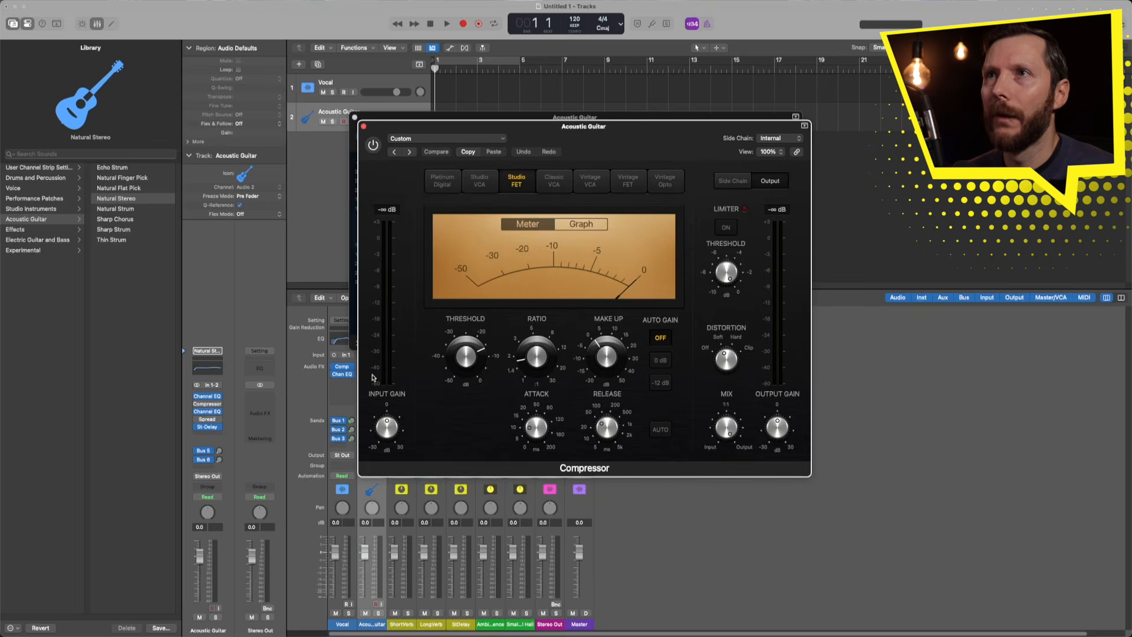
pyautogui.click(363, 127)
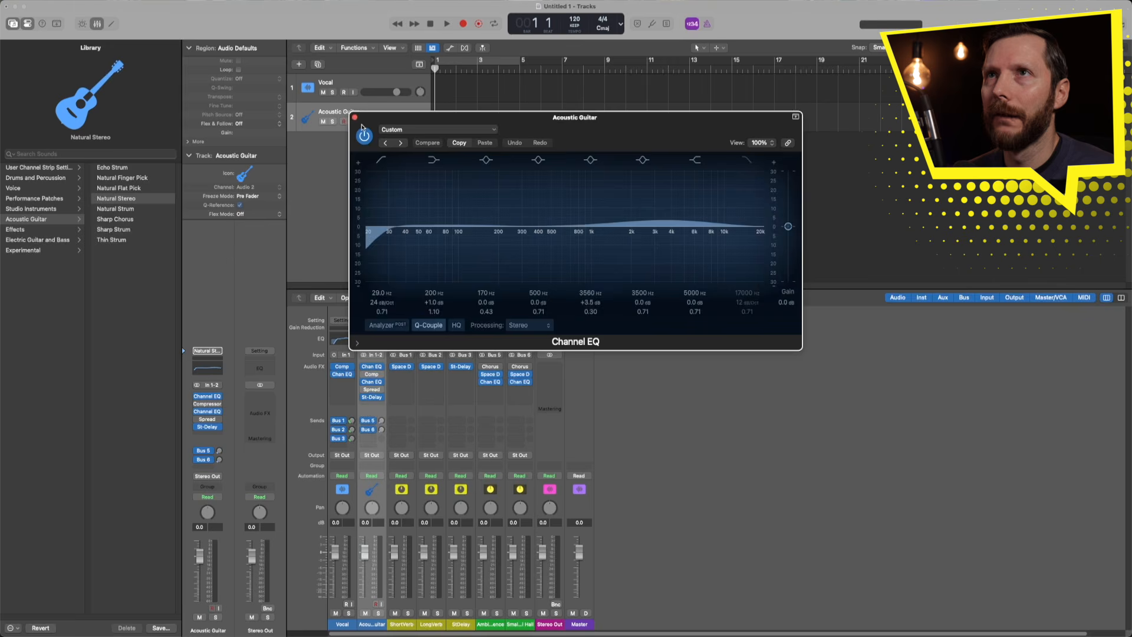
pyautogui.click(355, 117)
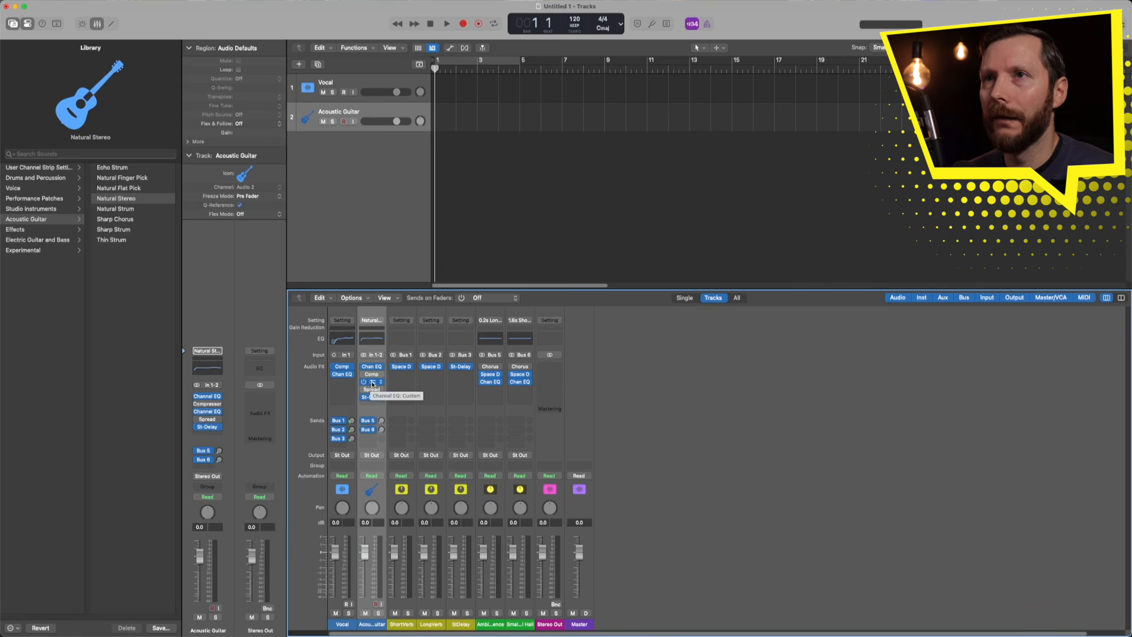
pyautogui.click(371, 382)
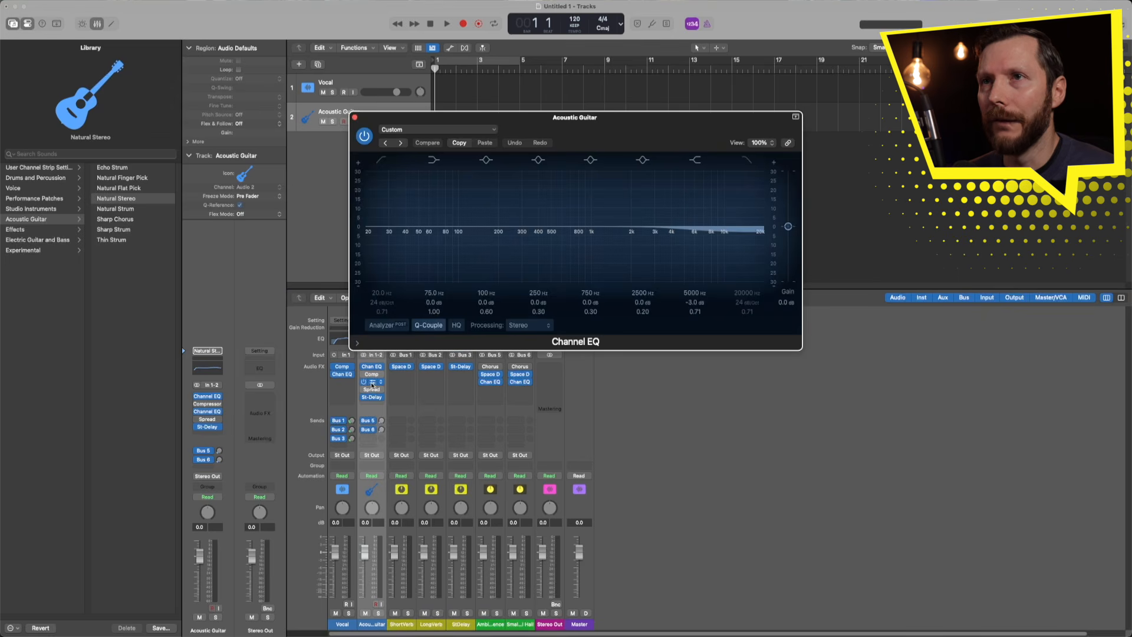
pyautogui.click(371, 382)
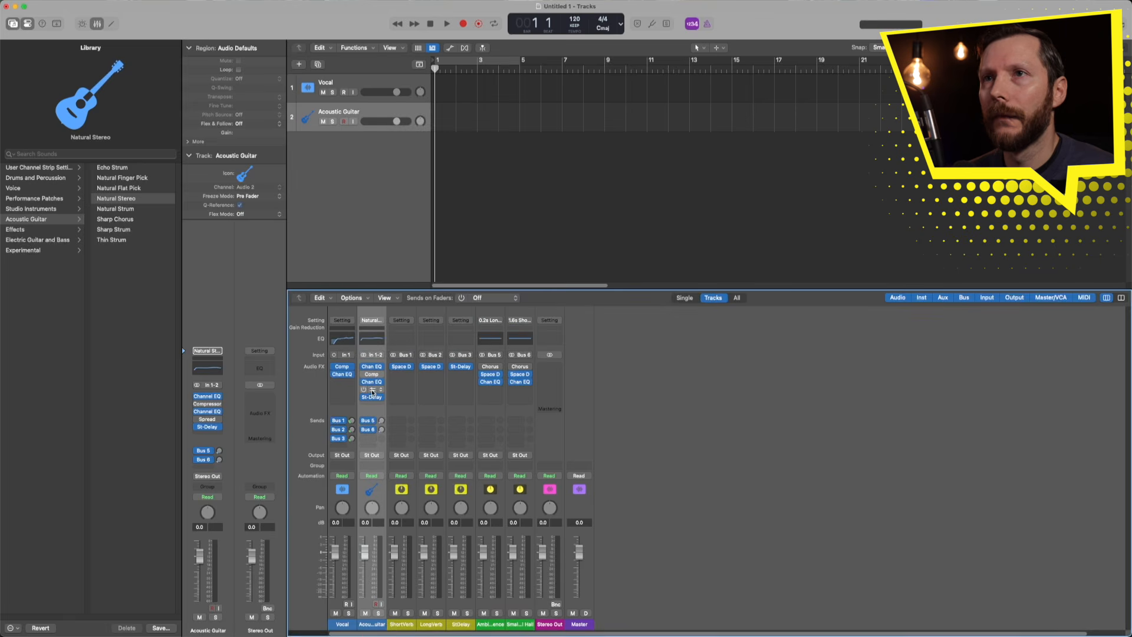
pyautogui.click(371, 390)
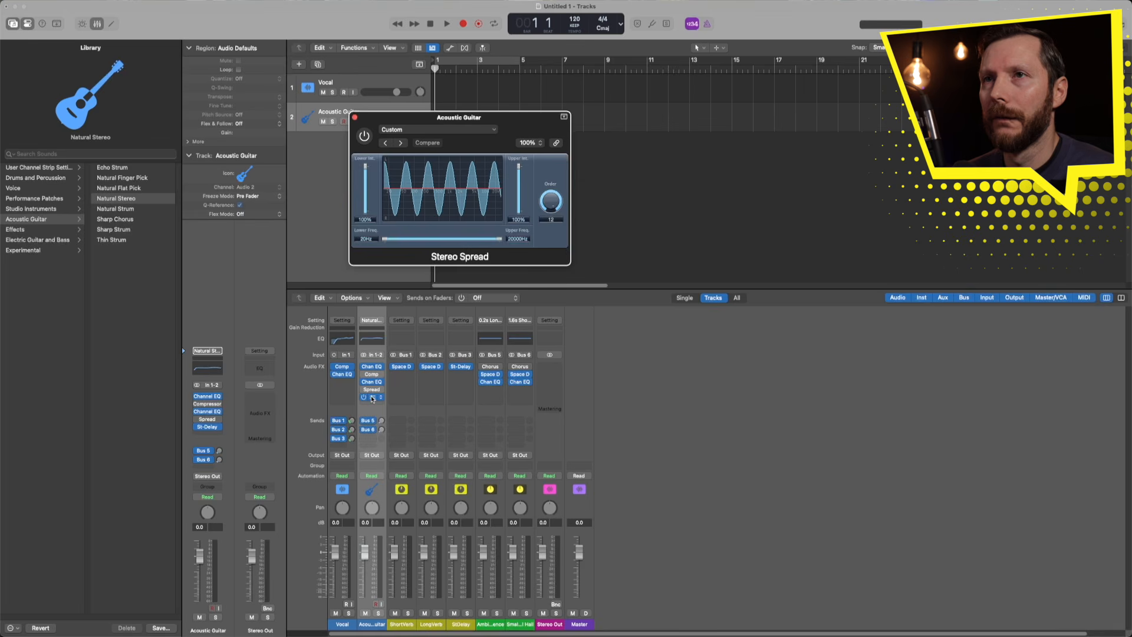
pyautogui.click(372, 398)
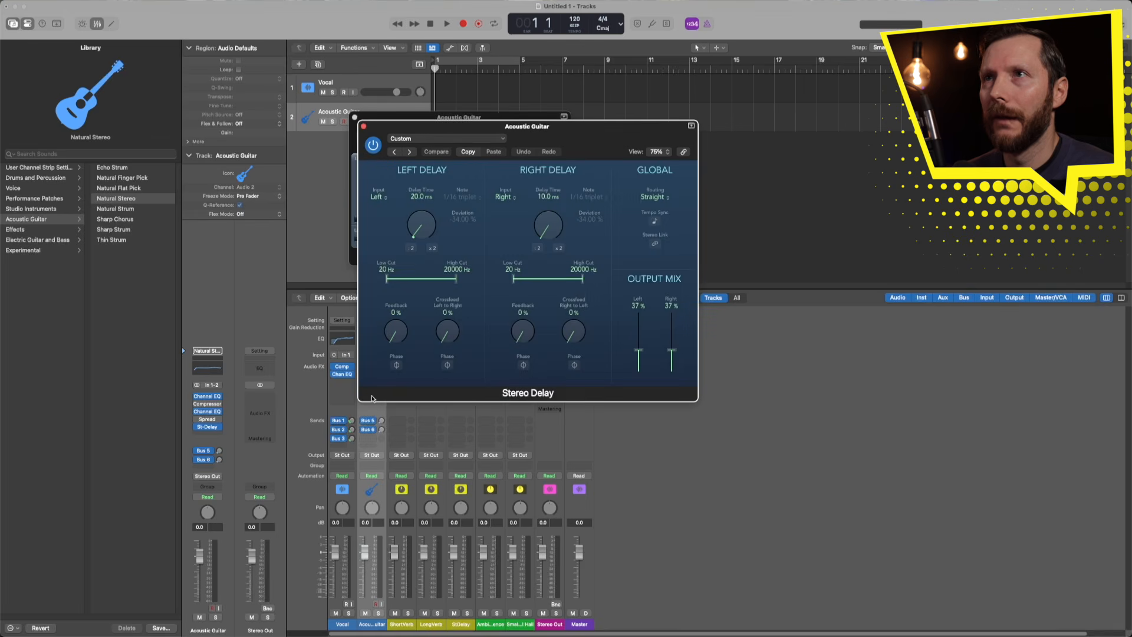
pyautogui.click(363, 126)
pyautogui.click(355, 118)
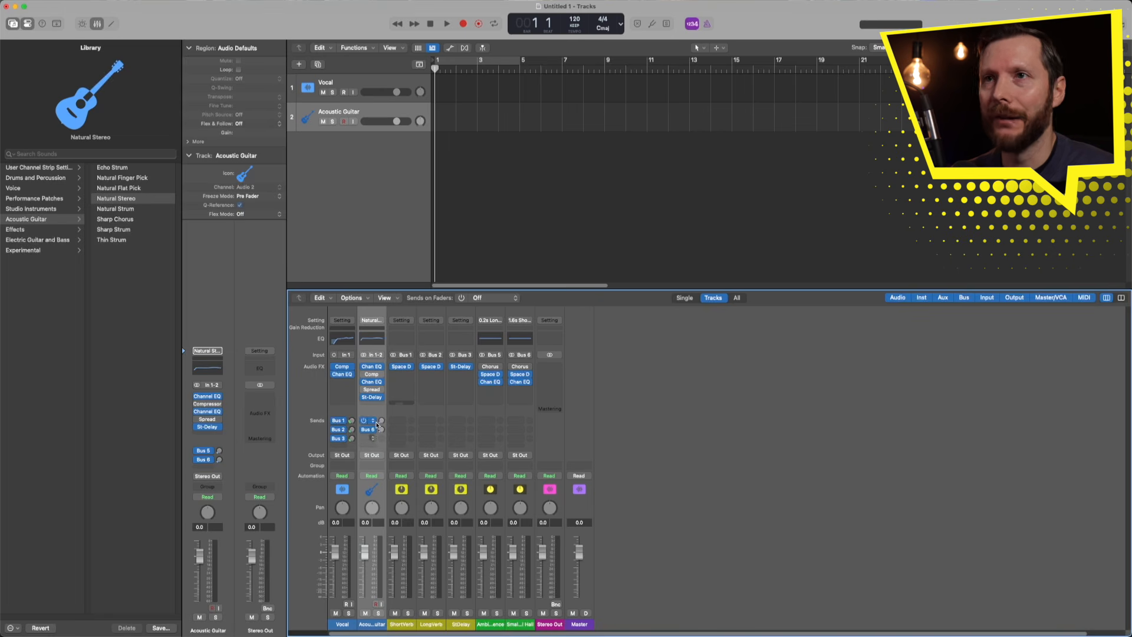
pyautogui.click(498, 622)
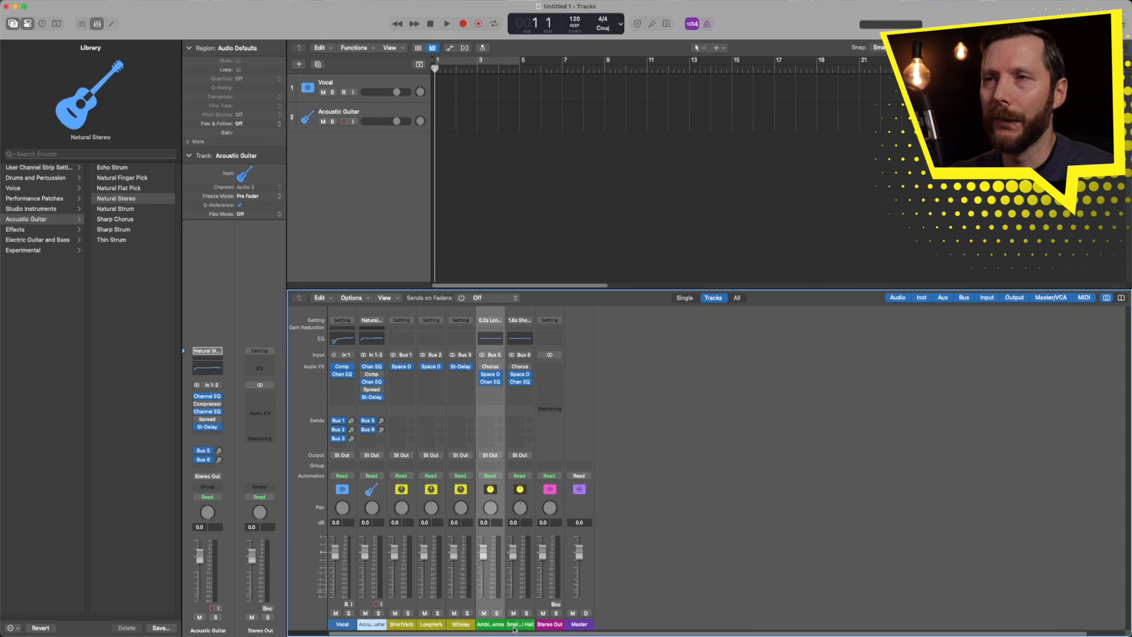
# - Inspect the Small Hall, ShortVerb and LongVerb returns, then undo the Natural Stereo patch load
pyautogui.click(514, 627)
pyautogui.click(401, 625)
pyautogui.click(435, 627)
pyautogui.click(402, 626)
pyautogui.click(434, 627)
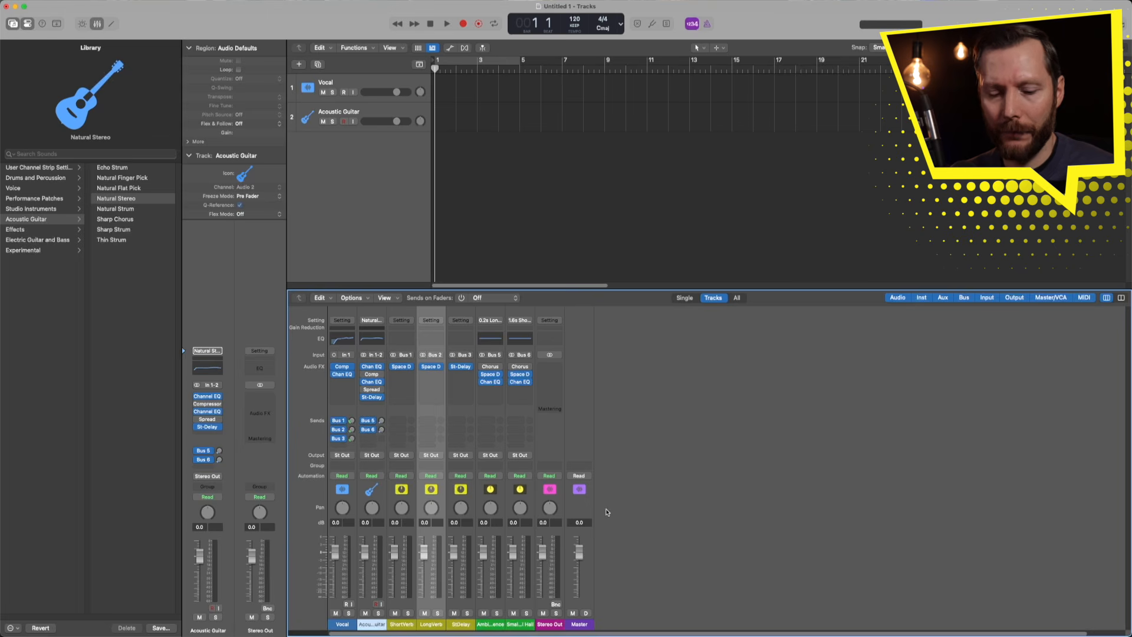
pyautogui.press('super+z')
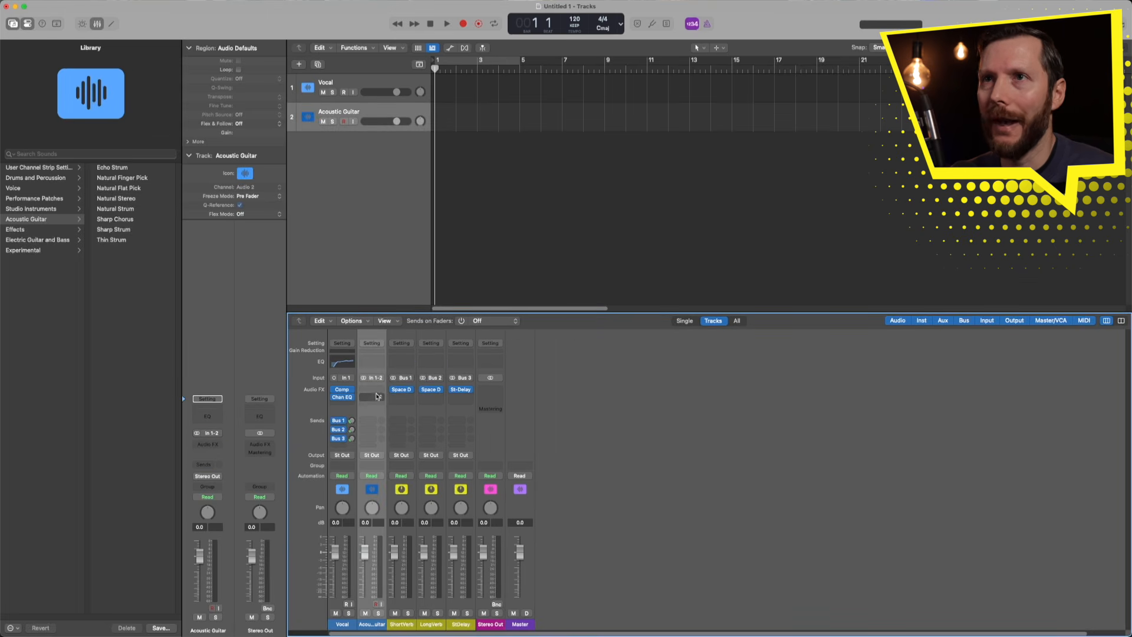
# - Insert a Compressor on the Acoustic Guitar channel with the 03 Guitars > Acoustic Guitar preset
pyautogui.click(369, 349)
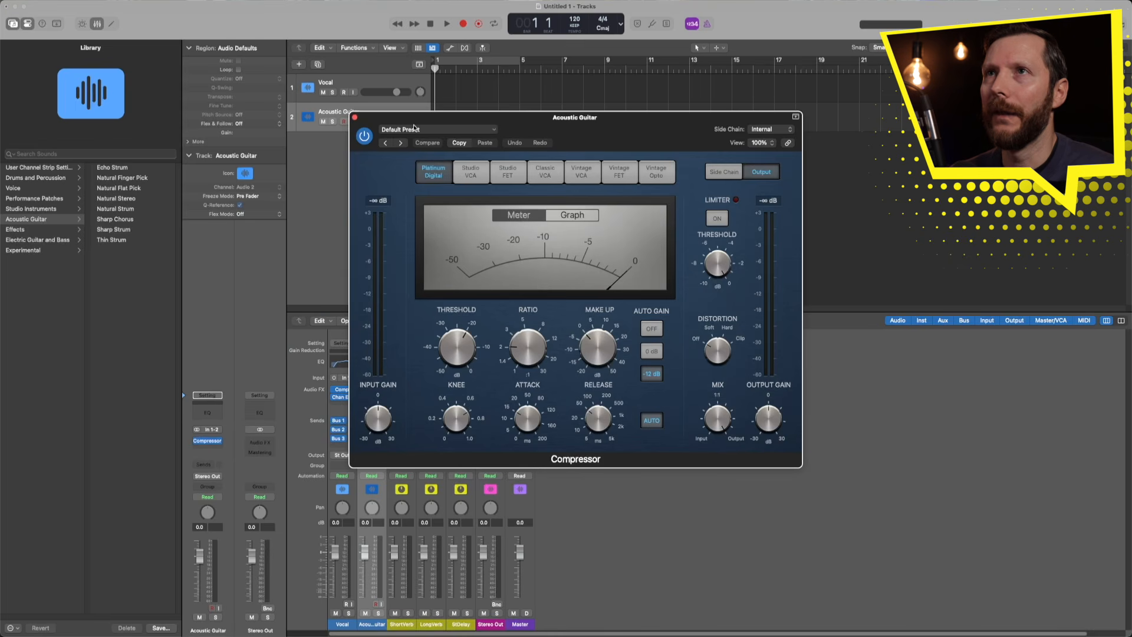
pyautogui.click(416, 131)
pyautogui.moveTo(519, 334)
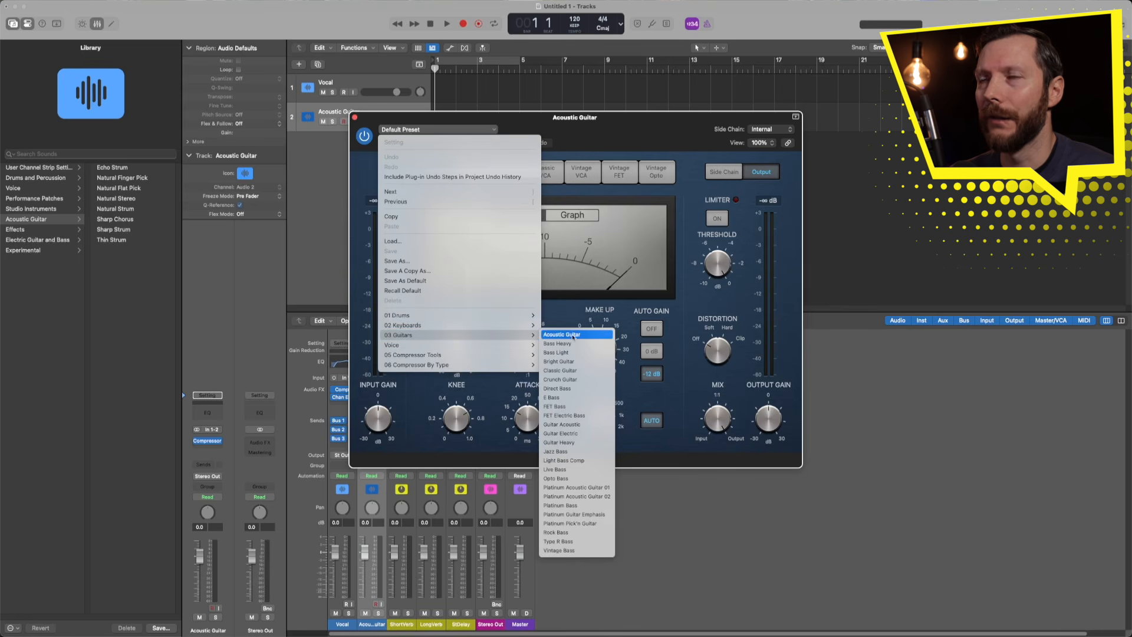
pyautogui.click(581, 335)
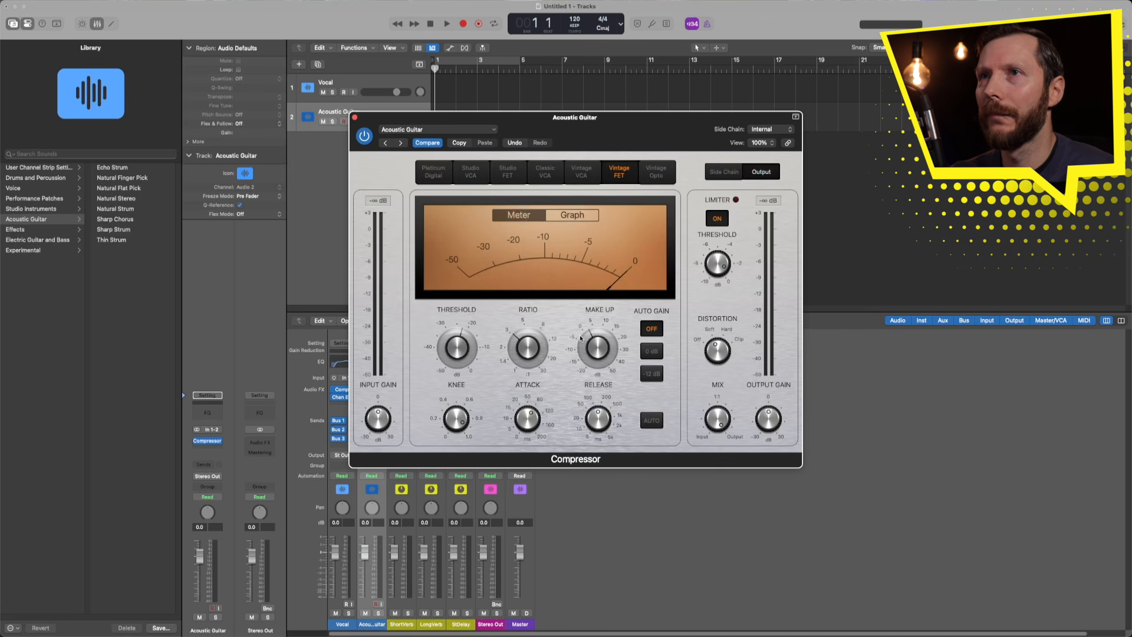
pyautogui.moveTo(458, 353)
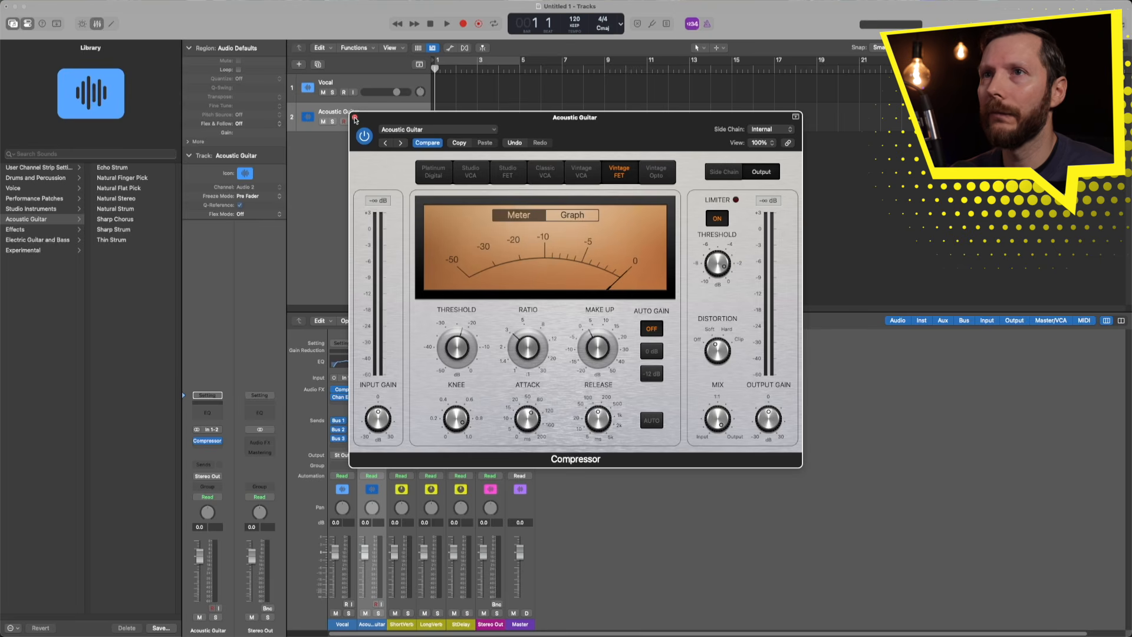
pyautogui.click(355, 119)
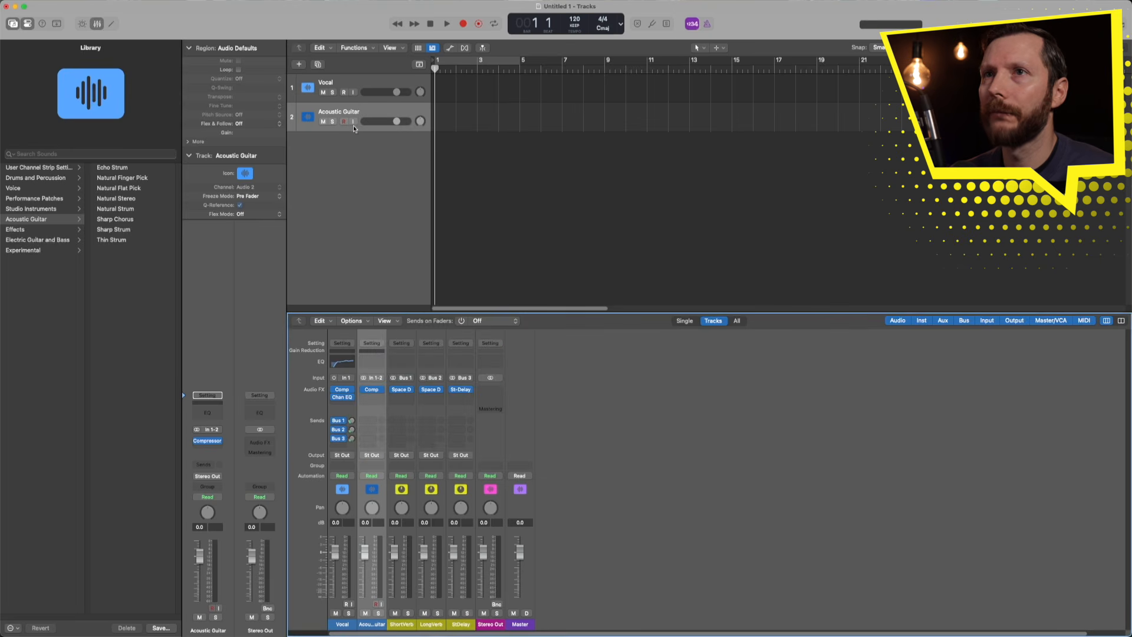
# - Add a Channel EQ using the 03 Guitar > Acoustic Rhythm Guitar preset (92 Hz low-cut)
pyautogui.click(369, 363)
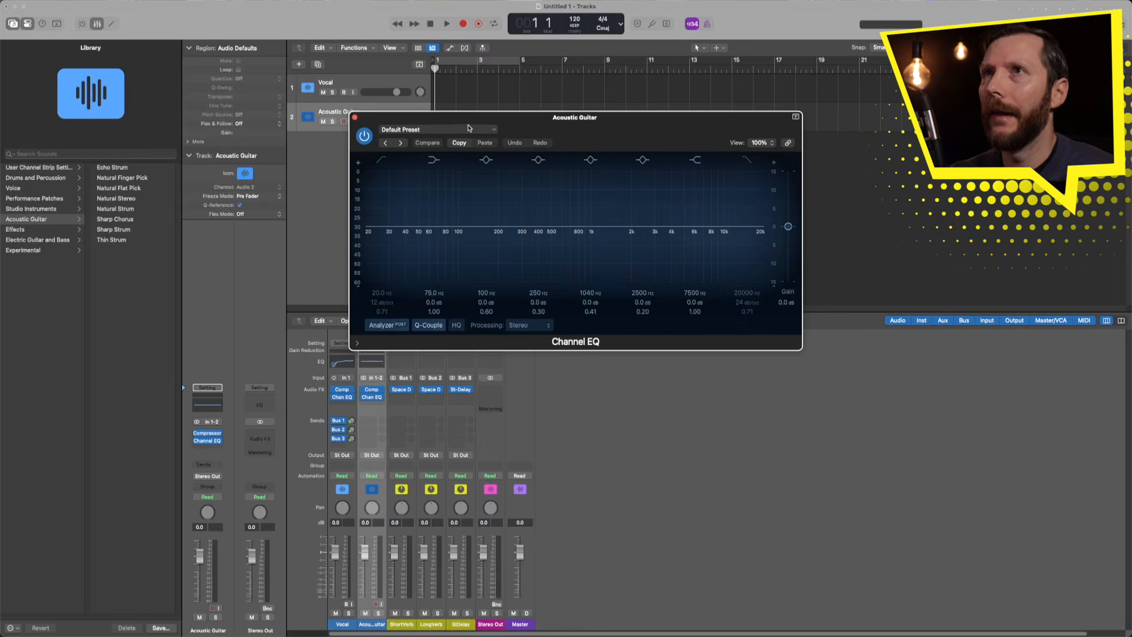
pyautogui.click(469, 129)
pyautogui.moveTo(464, 322)
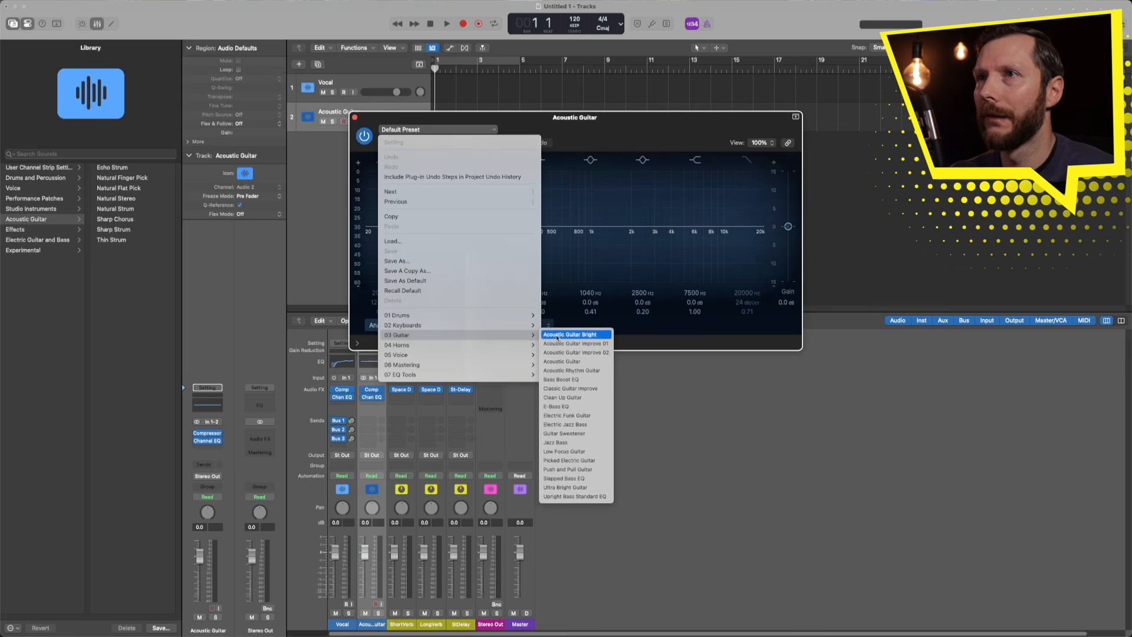
pyautogui.click(569, 371)
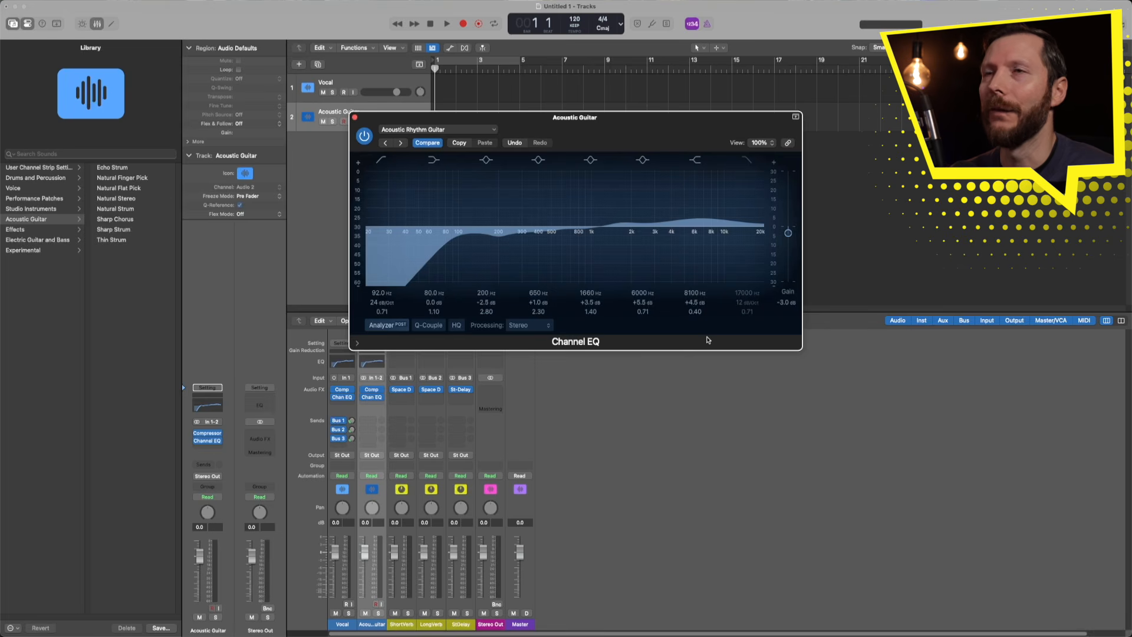
pyautogui.click(354, 116)
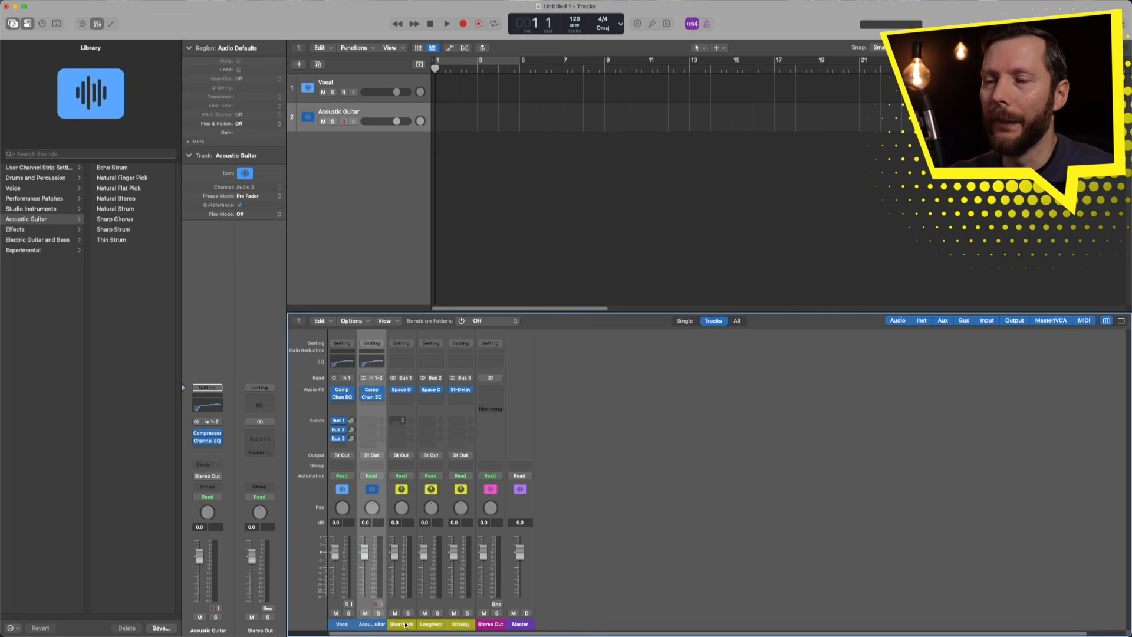
# - Add Acoustic Guitar sends to Bus 1 ShortVerb at -20.0 and Bus 2 LongVerb at -27.9
pyautogui.click(367, 421)
pyautogui.moveTo(390, 503)
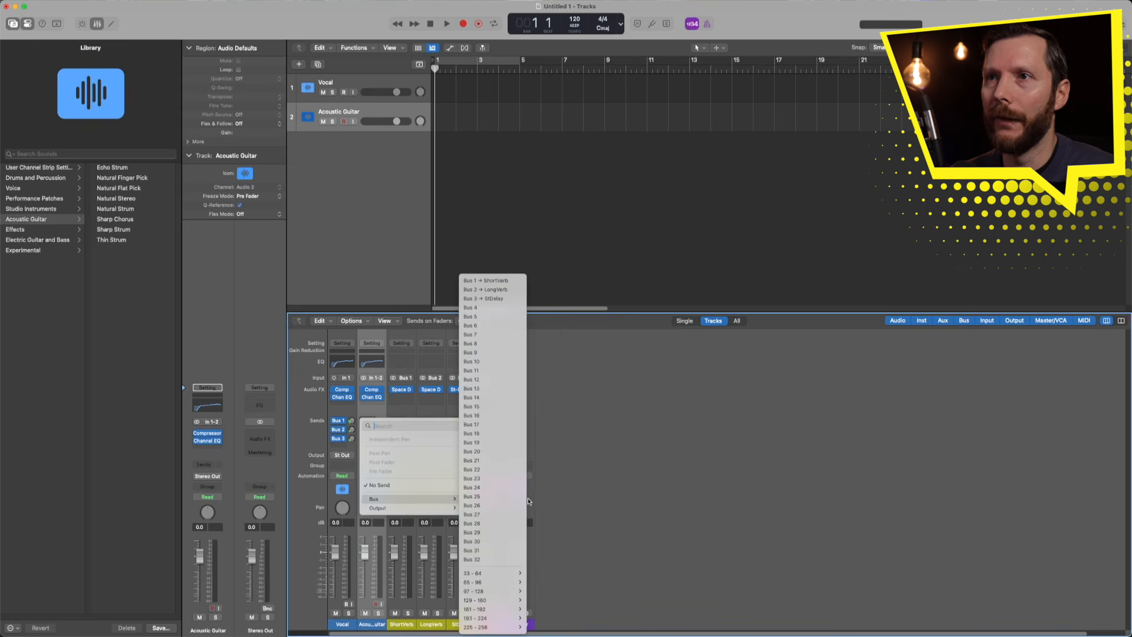
pyautogui.click(474, 290)
pyautogui.moveTo(380, 420); pyautogui.dragTo(380, 405)
pyautogui.click(369, 430)
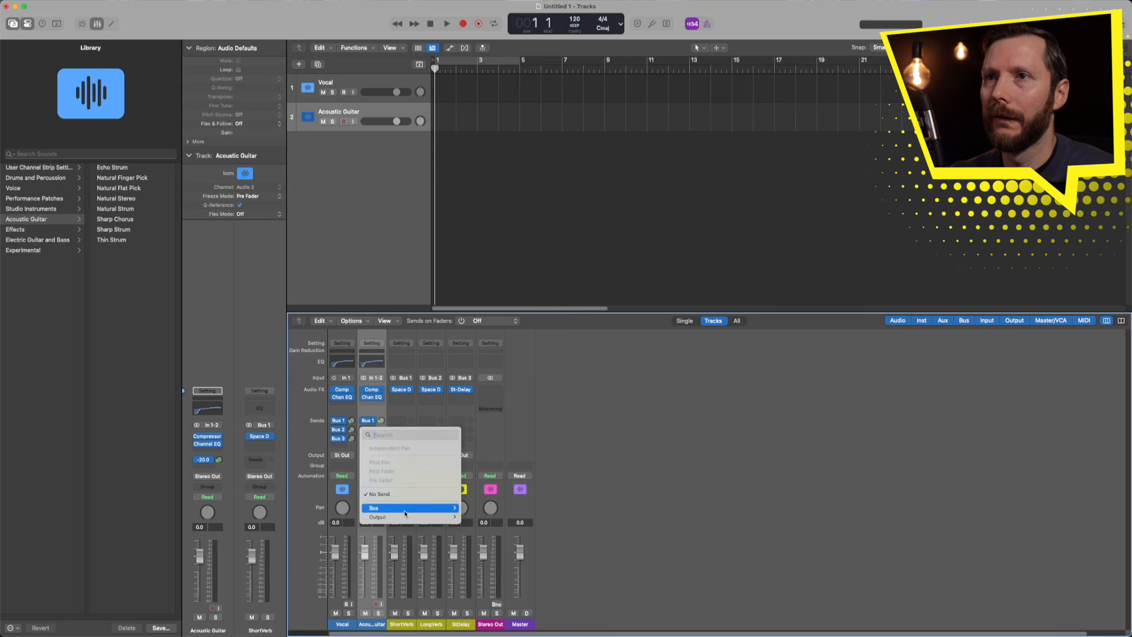
pyautogui.moveTo(413, 507)
pyautogui.click(474, 290)
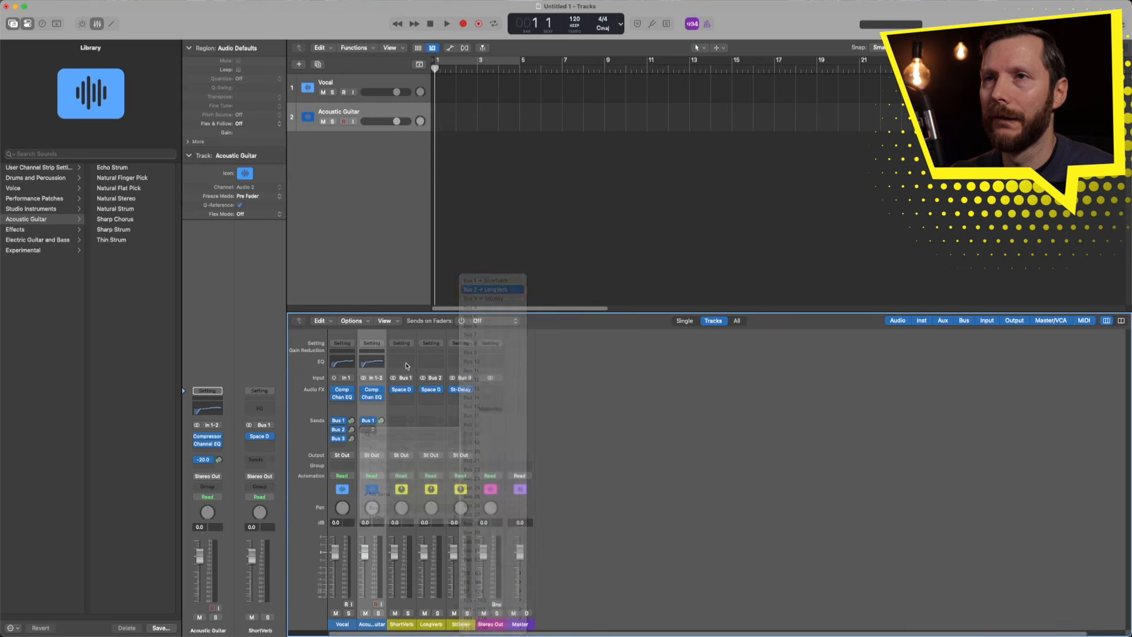
pyautogui.moveTo(381, 430); pyautogui.dragTo(380, 421)
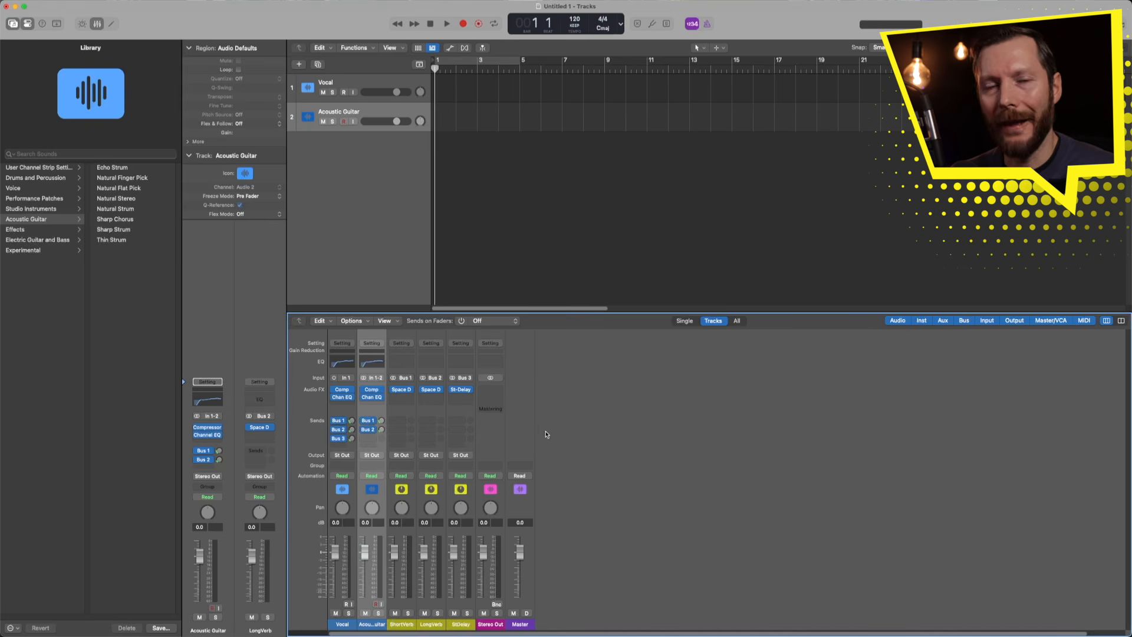
# - Create a new audio track with its input set to Input 1
pyautogui.click(300, 66)
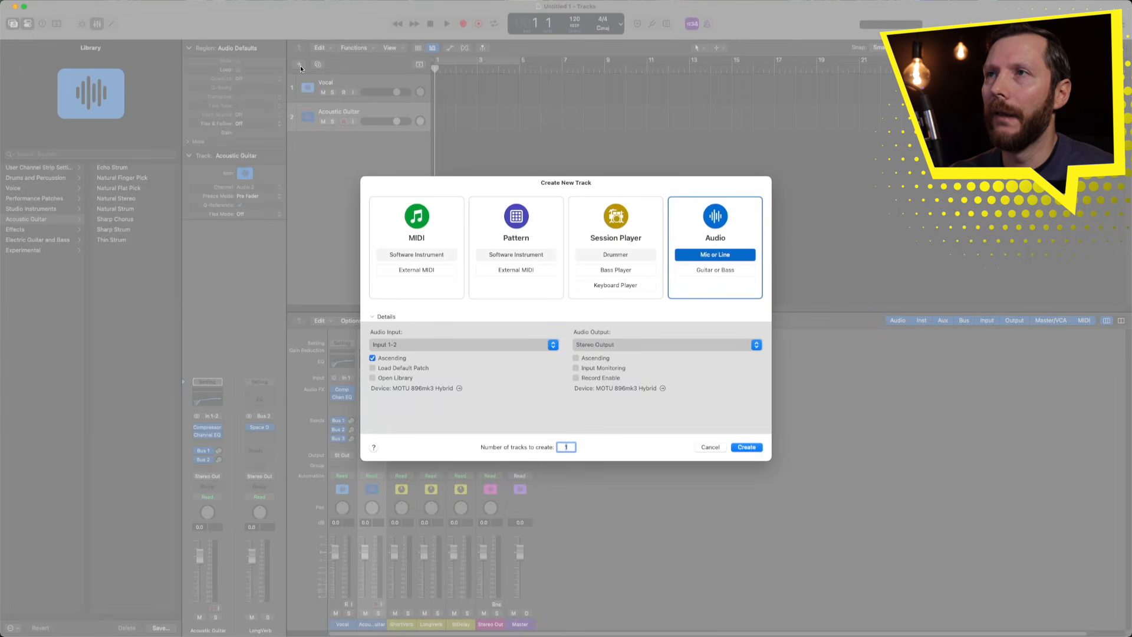
pyautogui.click(427, 345)
pyautogui.moveTo(412, 405)
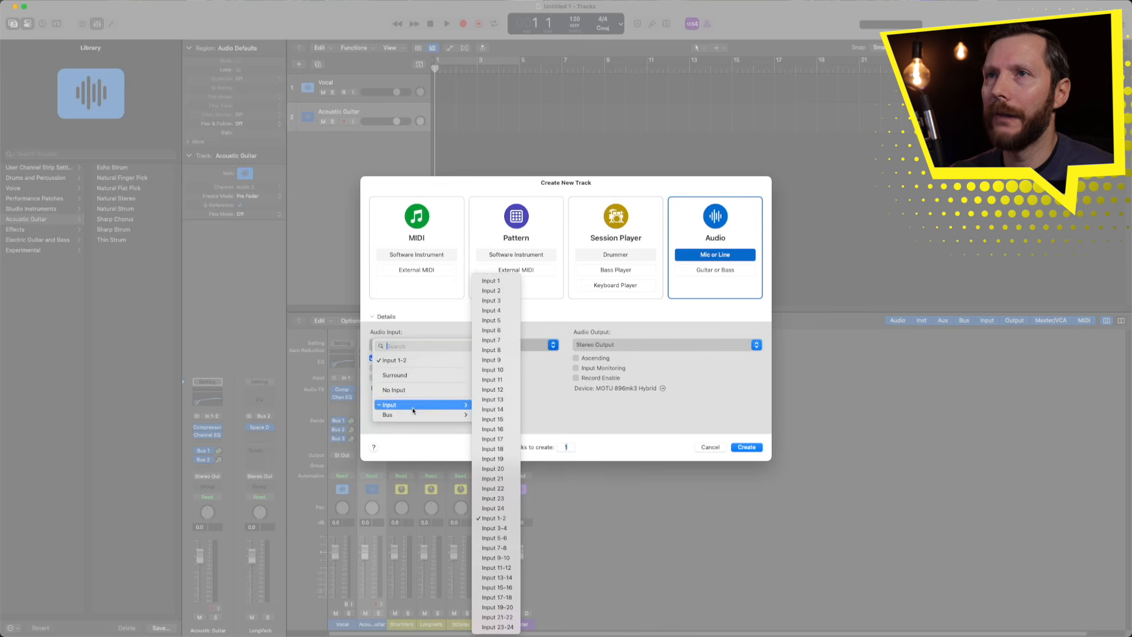
pyautogui.click(500, 281)
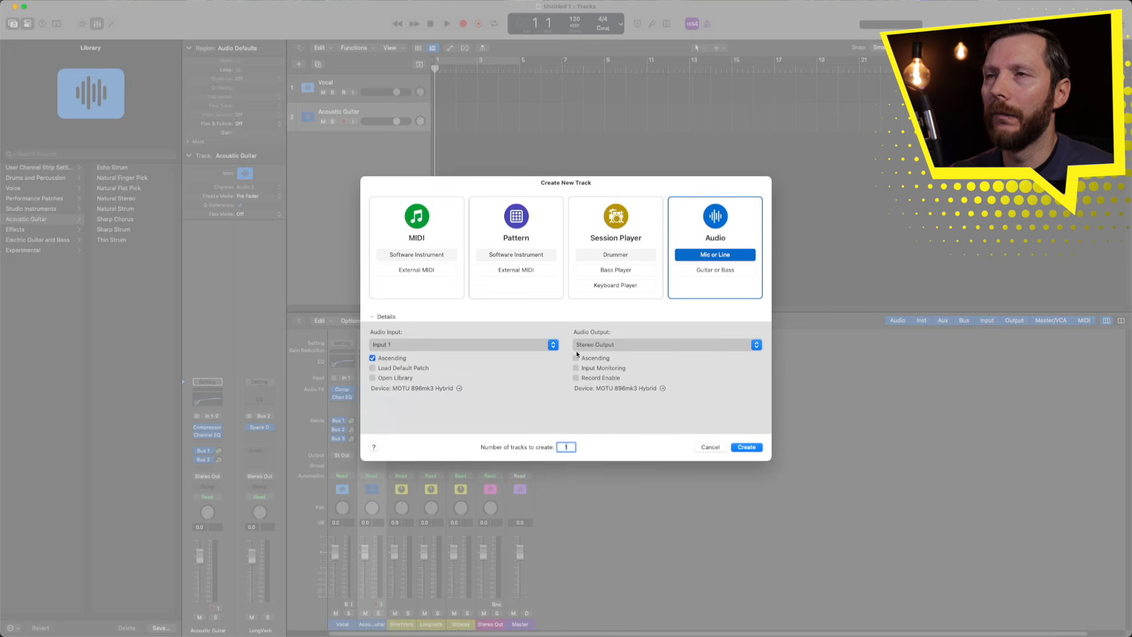
pyautogui.click(746, 446)
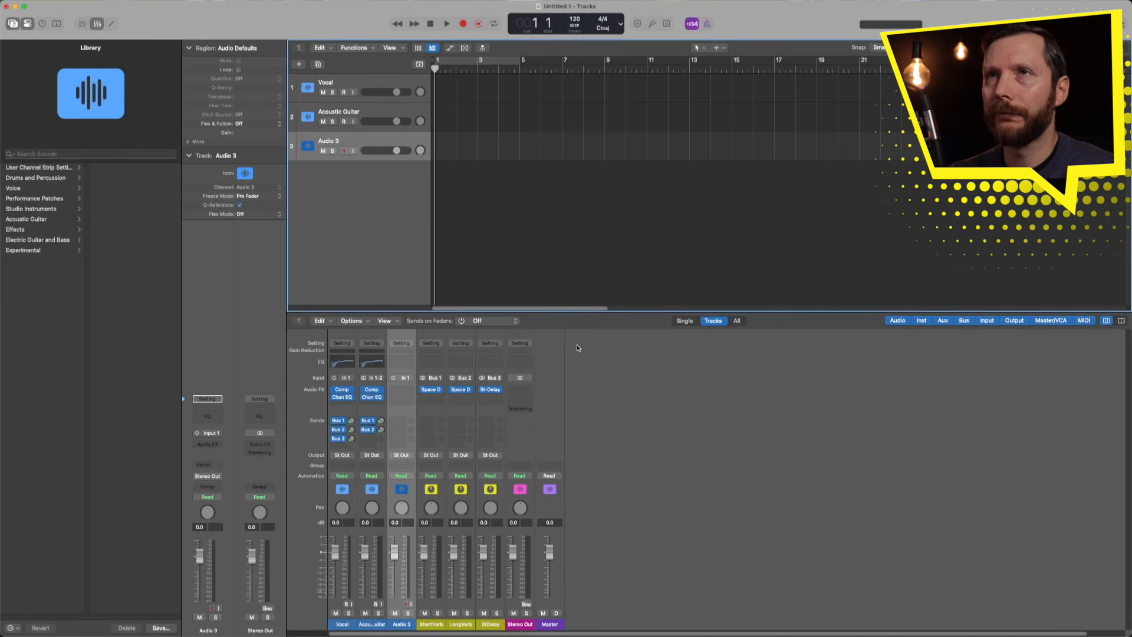
# - Rename the Audio 3 track to Electric Guitar
pyautogui.doubleClick(347, 144)
pyautogui.write('Ele')
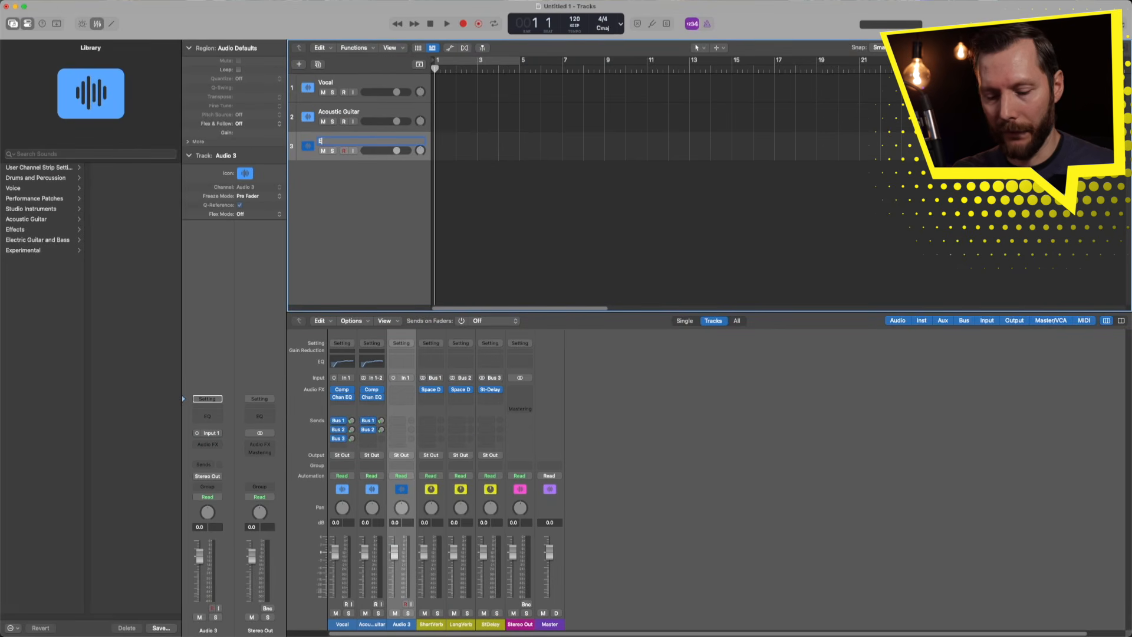
pyautogui.write('ctric Guitar')
pyautogui.press('Return')
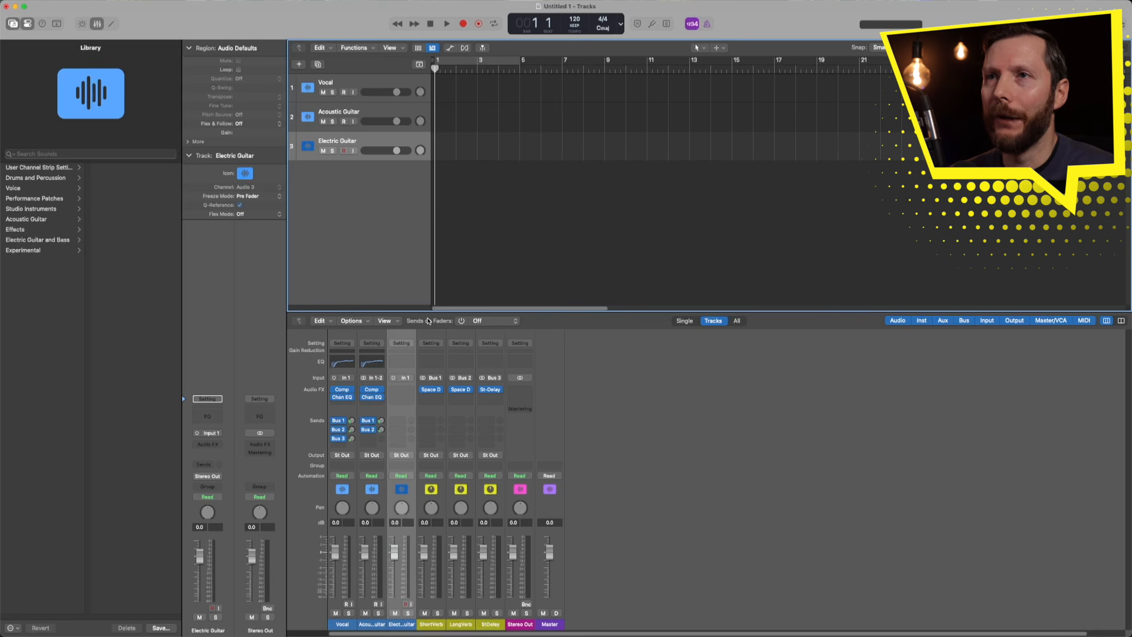
# - Insert a mono Amp Designer from Amps and Pedals into the Electric Guitar's Audio FX slot
pyautogui.click(406, 389)
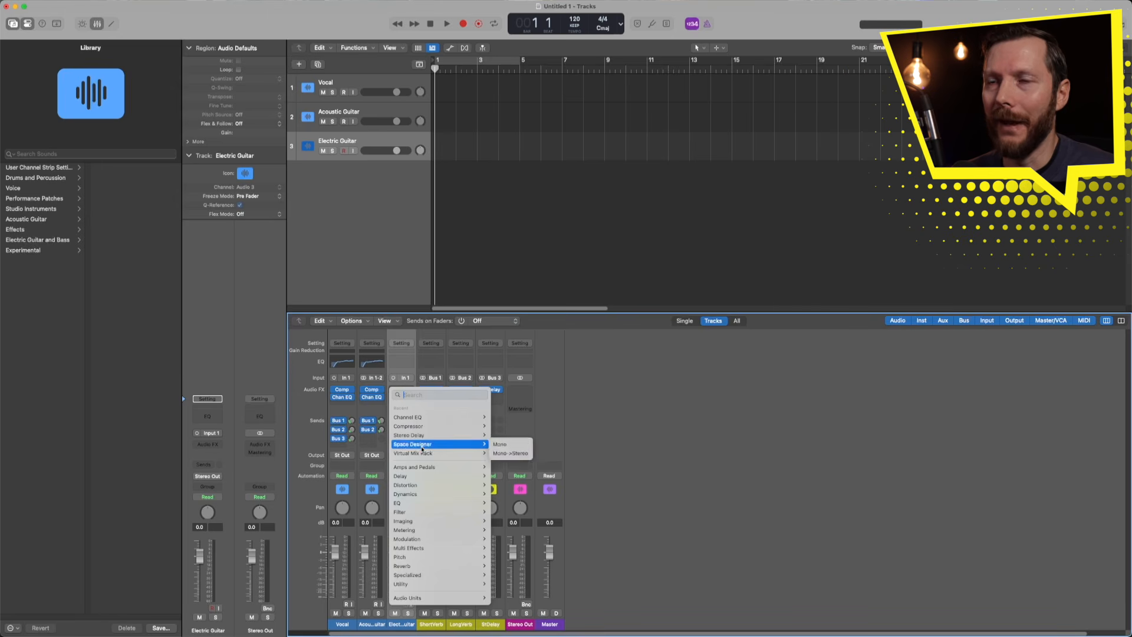
pyautogui.moveTo(410, 470)
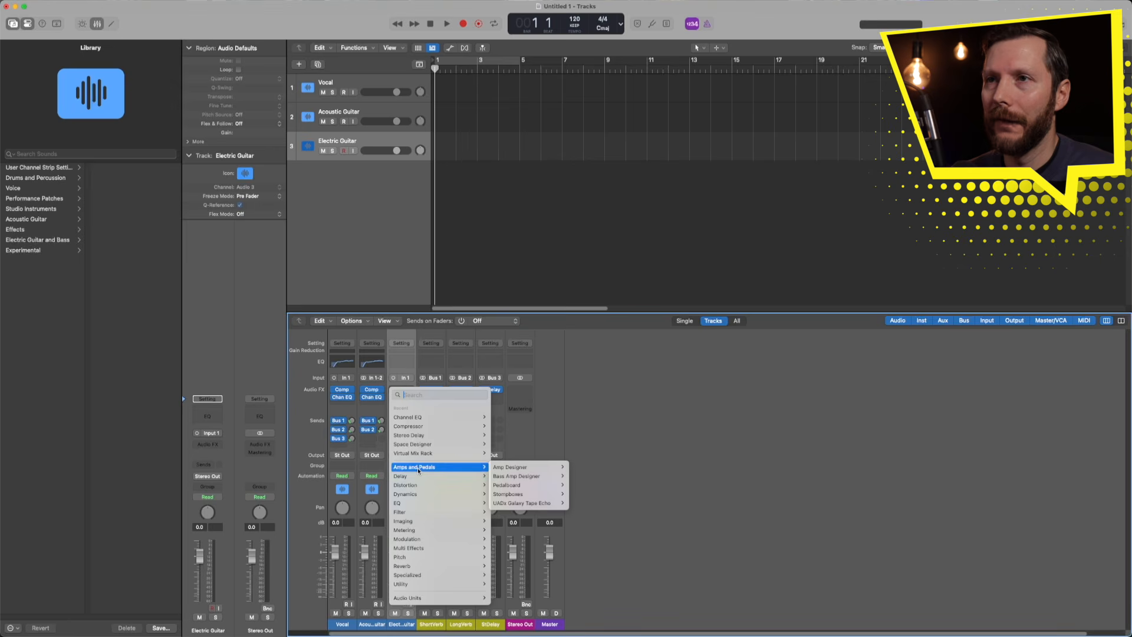
pyautogui.moveTo(504, 469)
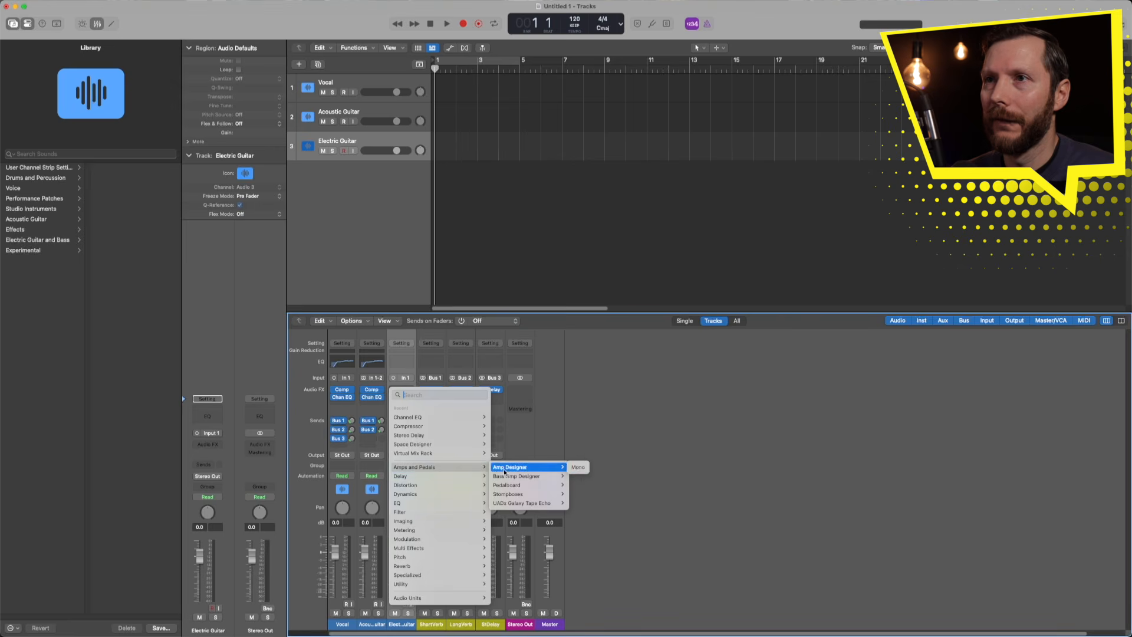
pyautogui.click(578, 469)
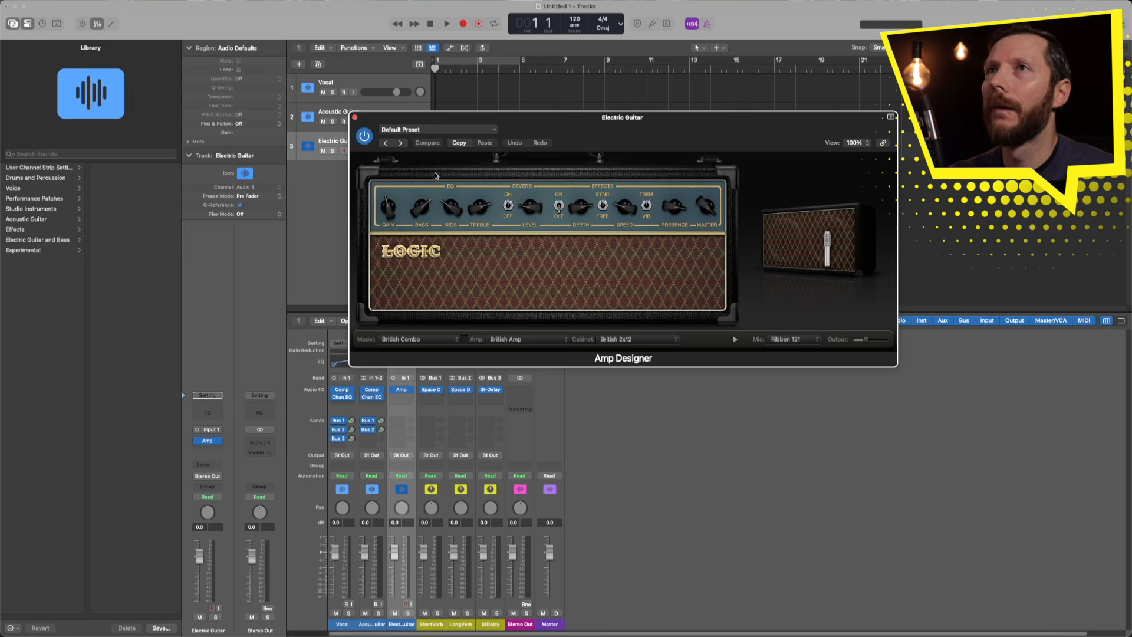
# - Load the 01 Clean > Original Nashville preset in Amp Designer
pyautogui.click(401, 129)
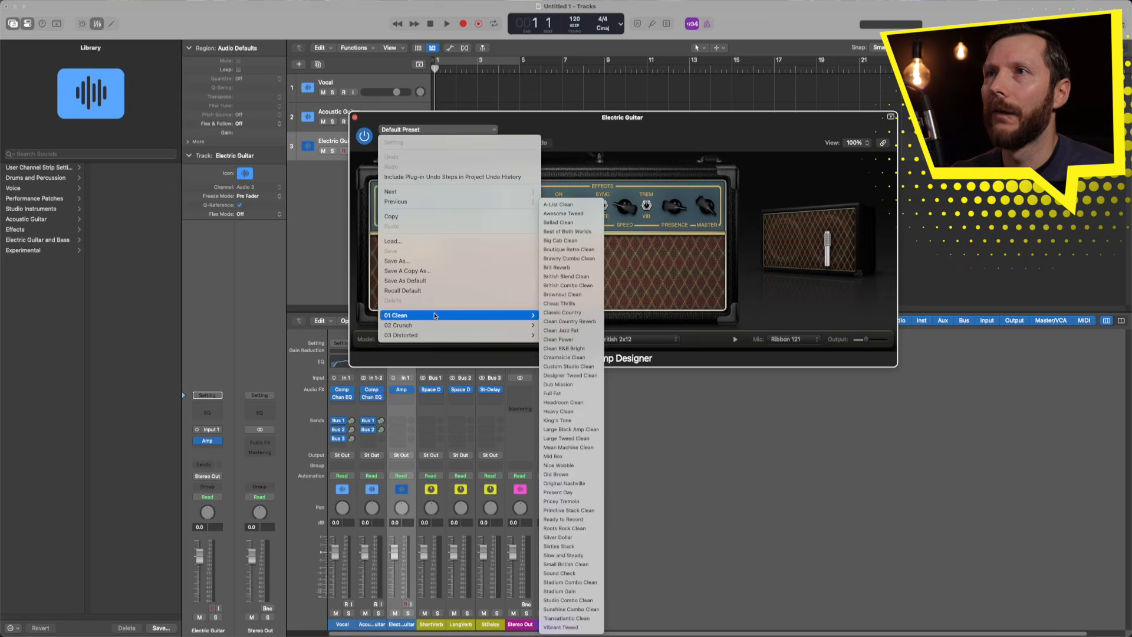
pyautogui.moveTo(432, 325)
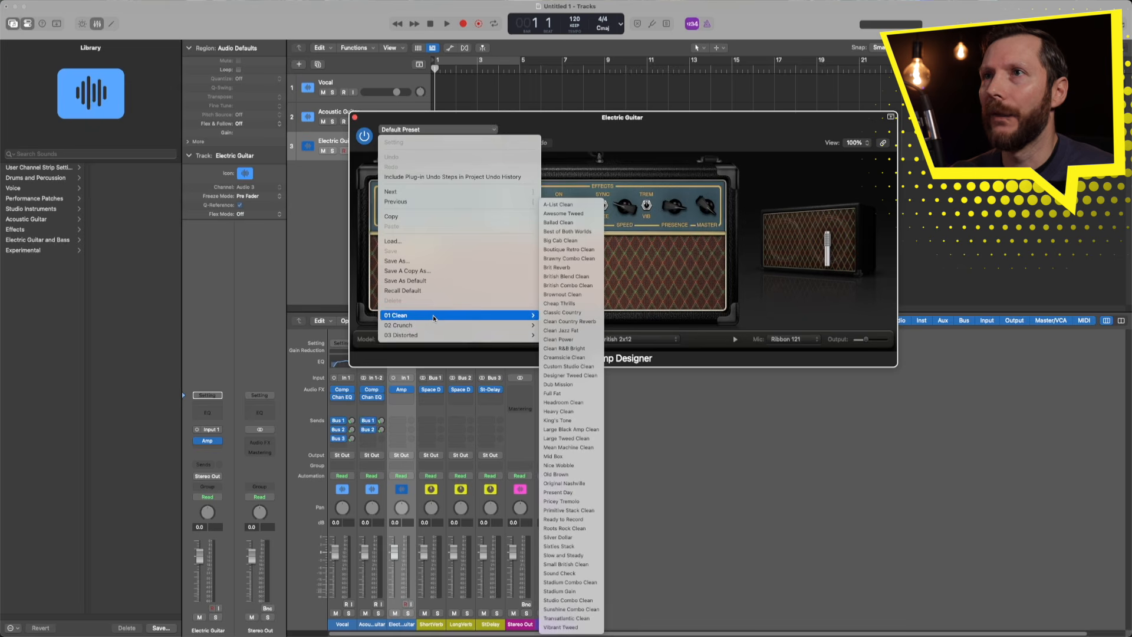
pyautogui.click(578, 483)
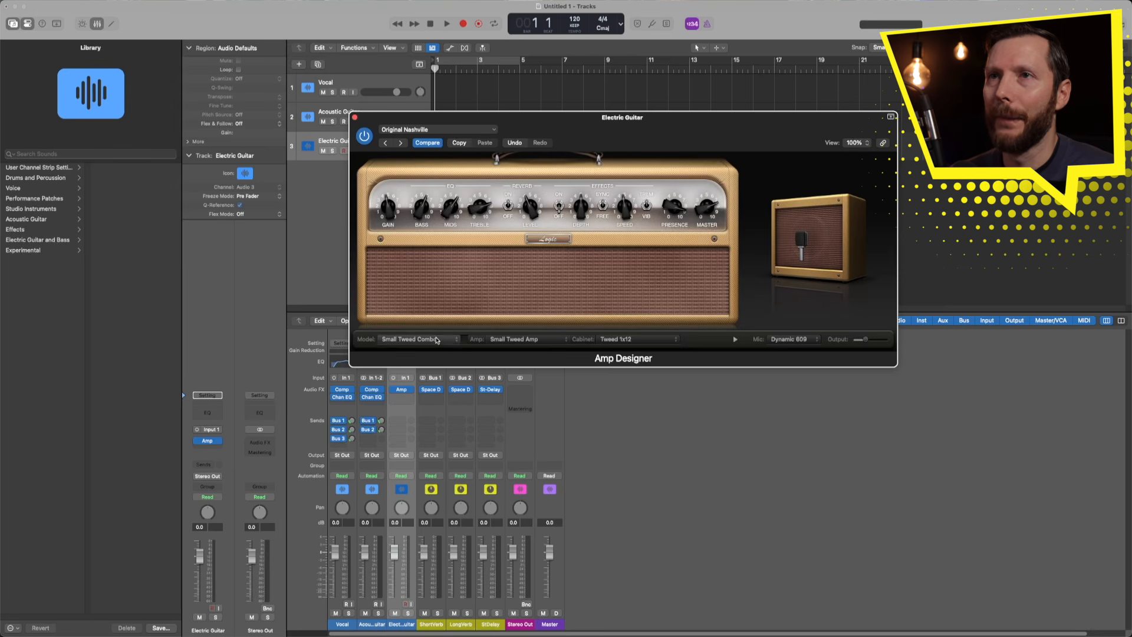
# - Switch the cabinet mic to Dynamic 57, reposition it on the speaker, and close Amp Designer
pyautogui.click(413, 341)
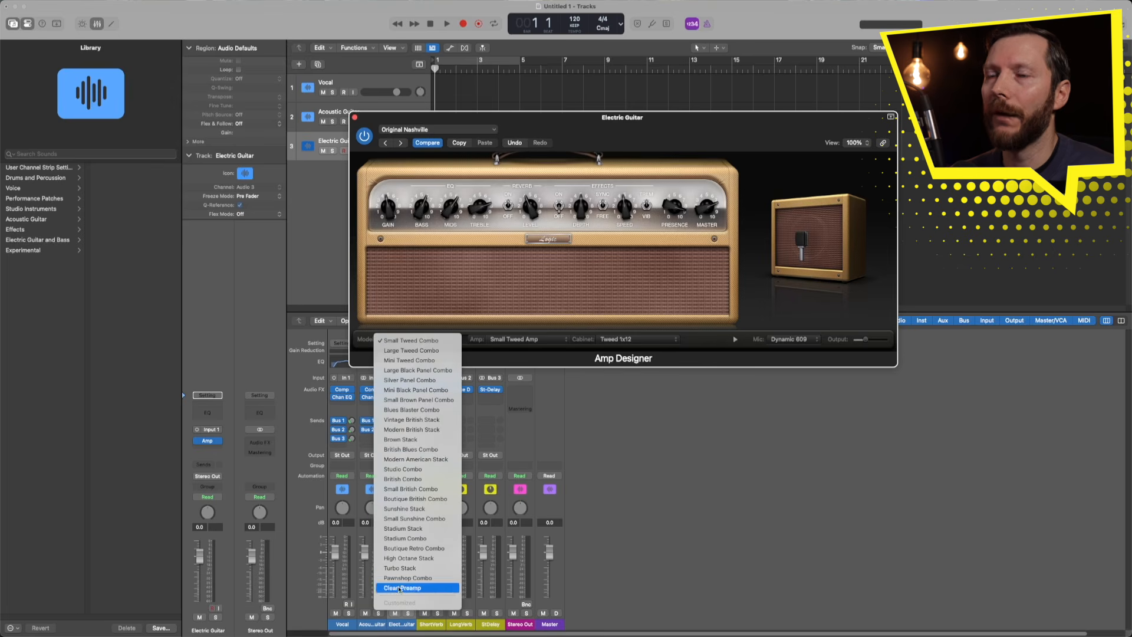
pyautogui.click(530, 344)
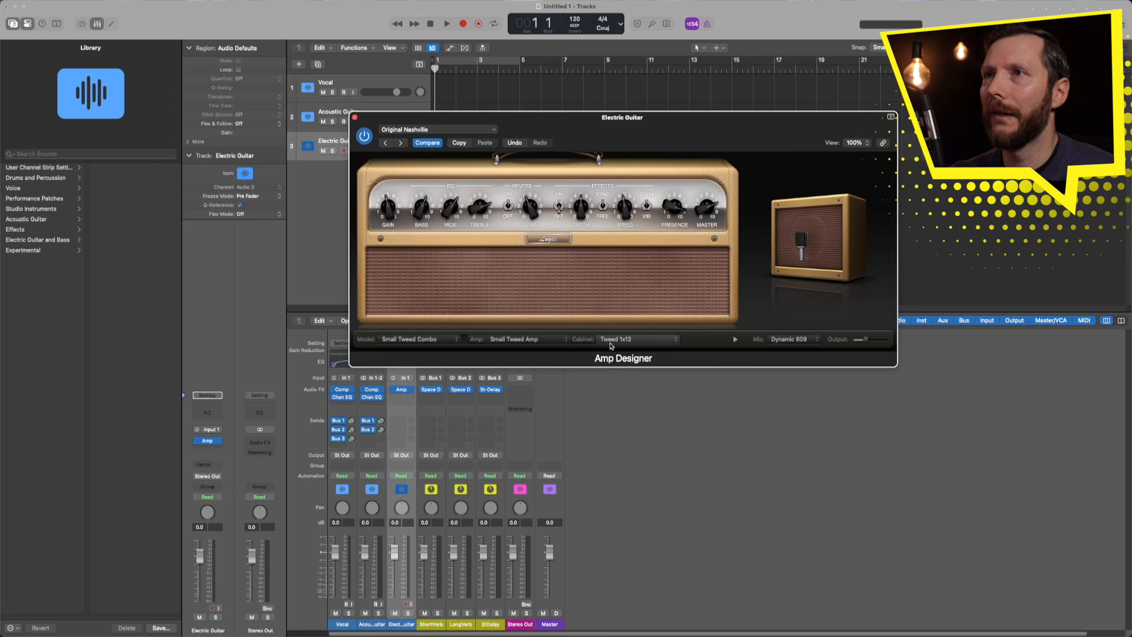
pyautogui.click(798, 344)
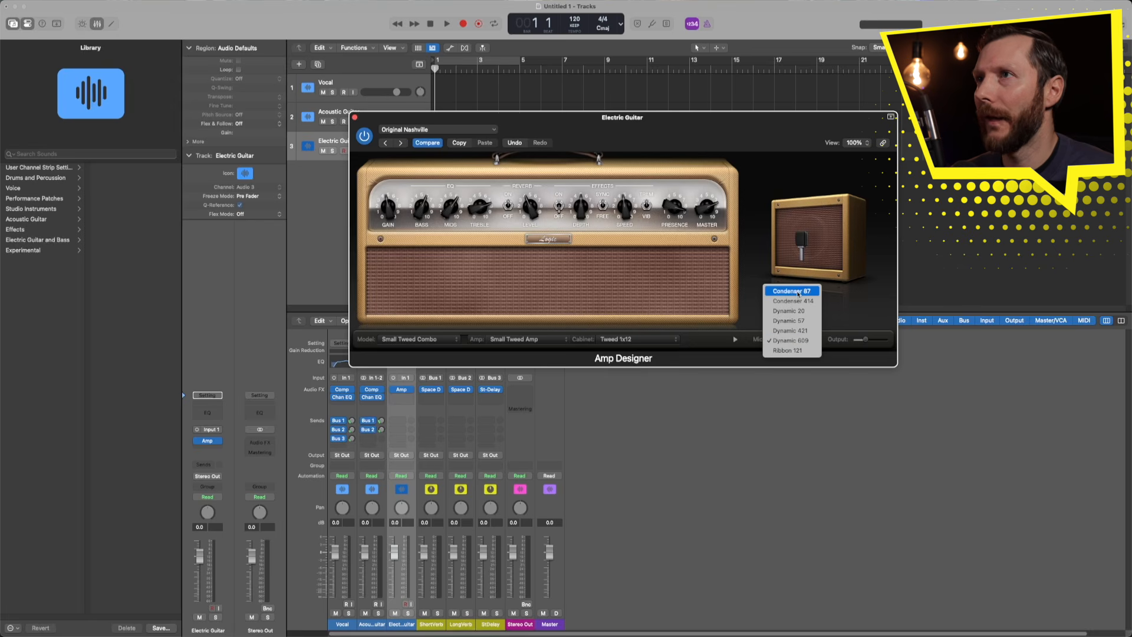
pyautogui.click(793, 320)
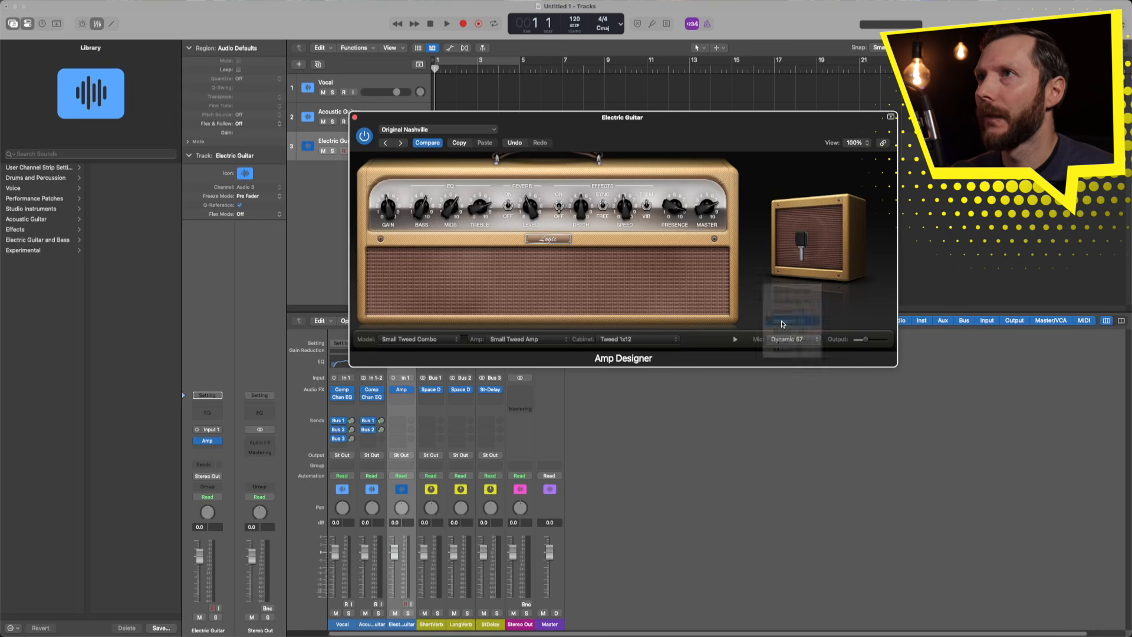
pyautogui.moveTo(784, 314)
pyautogui.mouseDown()
pyautogui.moveTo(784, 298)
pyautogui.moveTo(812, 294)
pyautogui.moveTo(800, 306)
pyautogui.mouseUp()
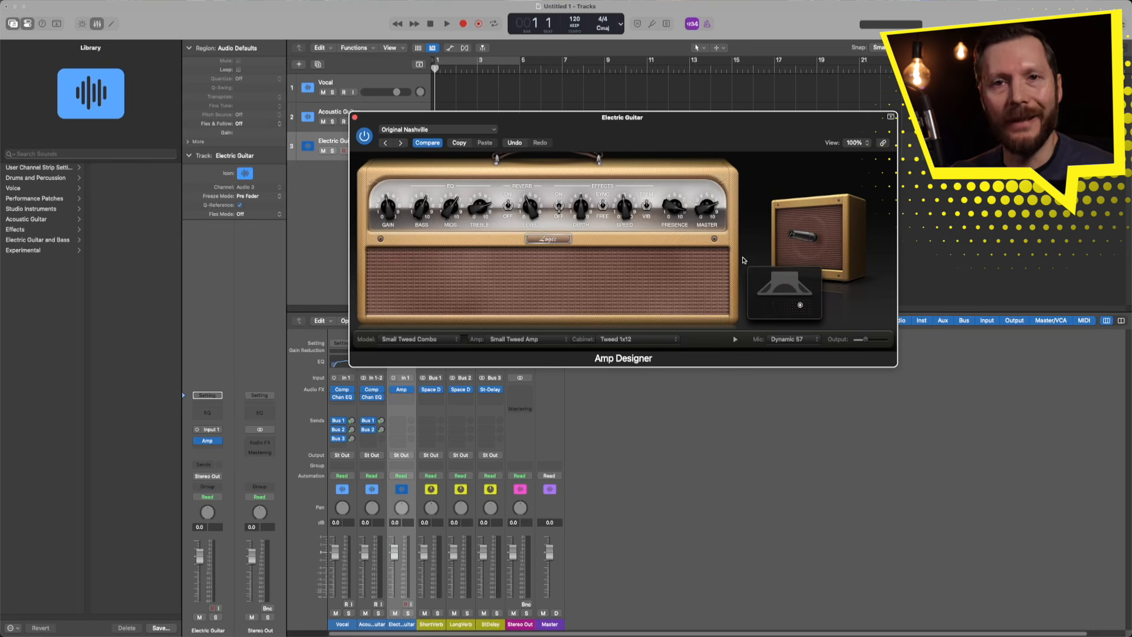
pyautogui.press('super+w')
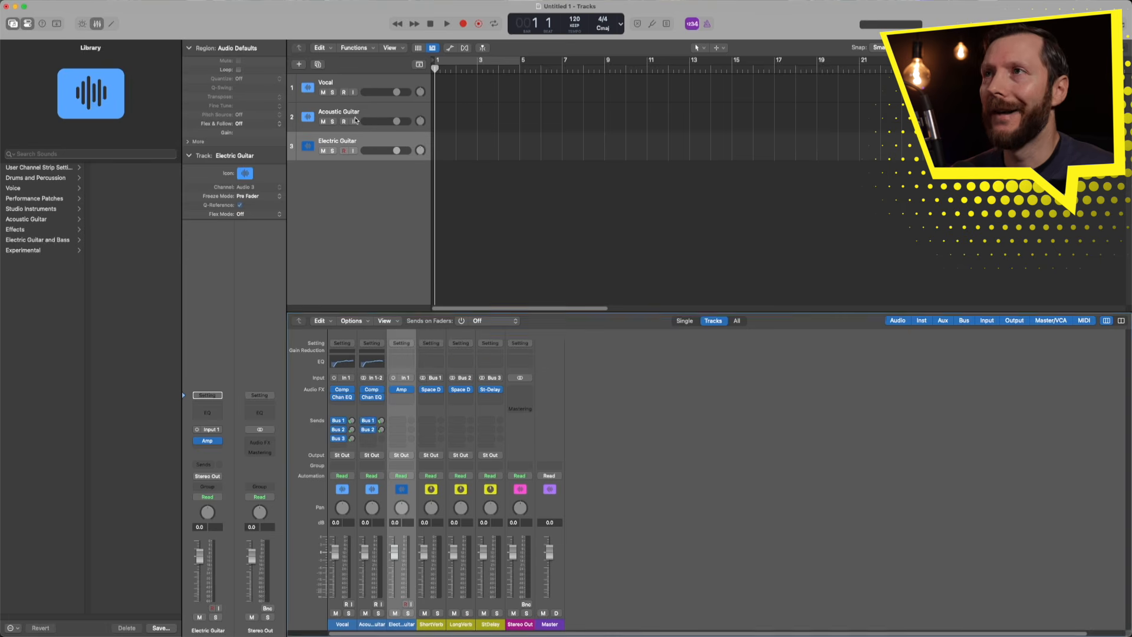
pyautogui.click(400, 399)
pyautogui.moveTo(429, 478)
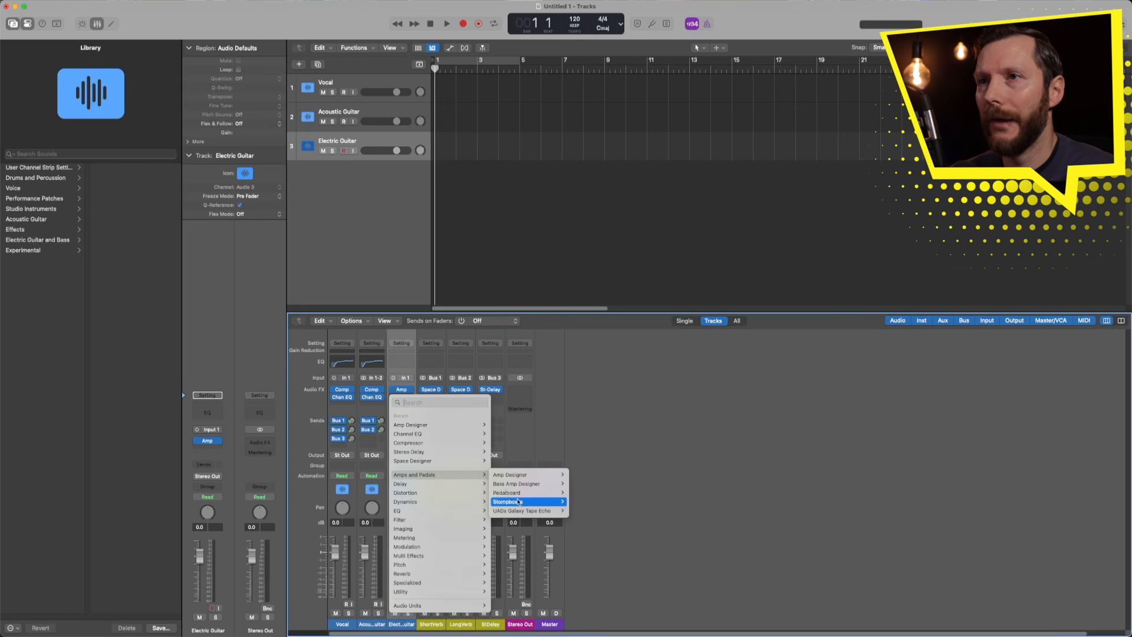
# - Insert a Mono->Stereo Pedalboard after the amp on the Electric Guitar channel
pyautogui.moveTo(518, 505)
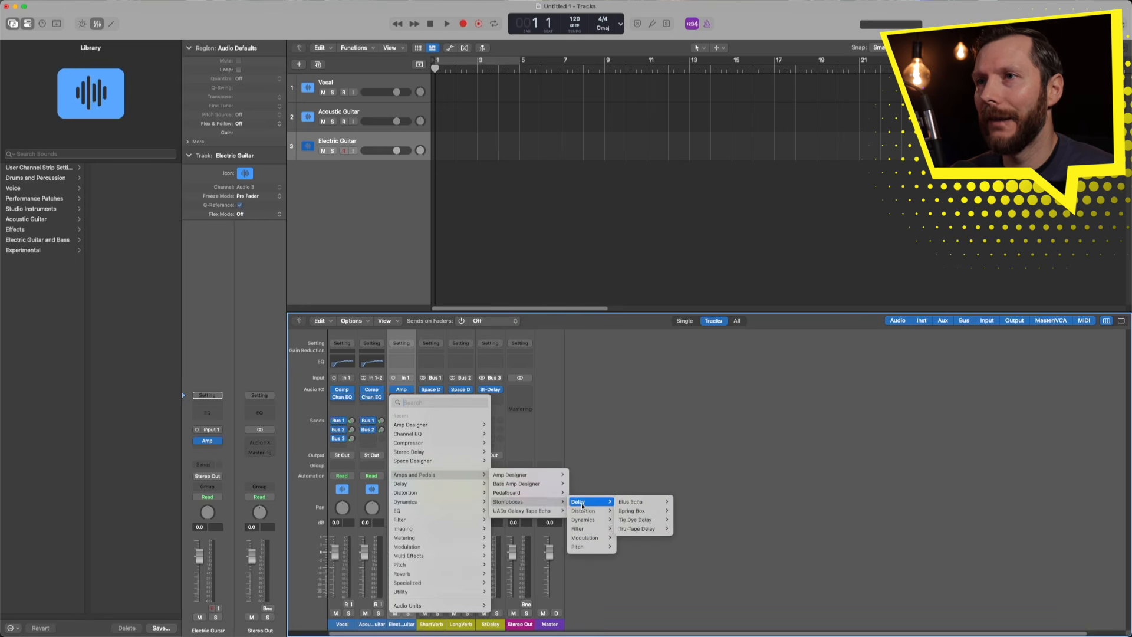
pyautogui.moveTo(584, 512)
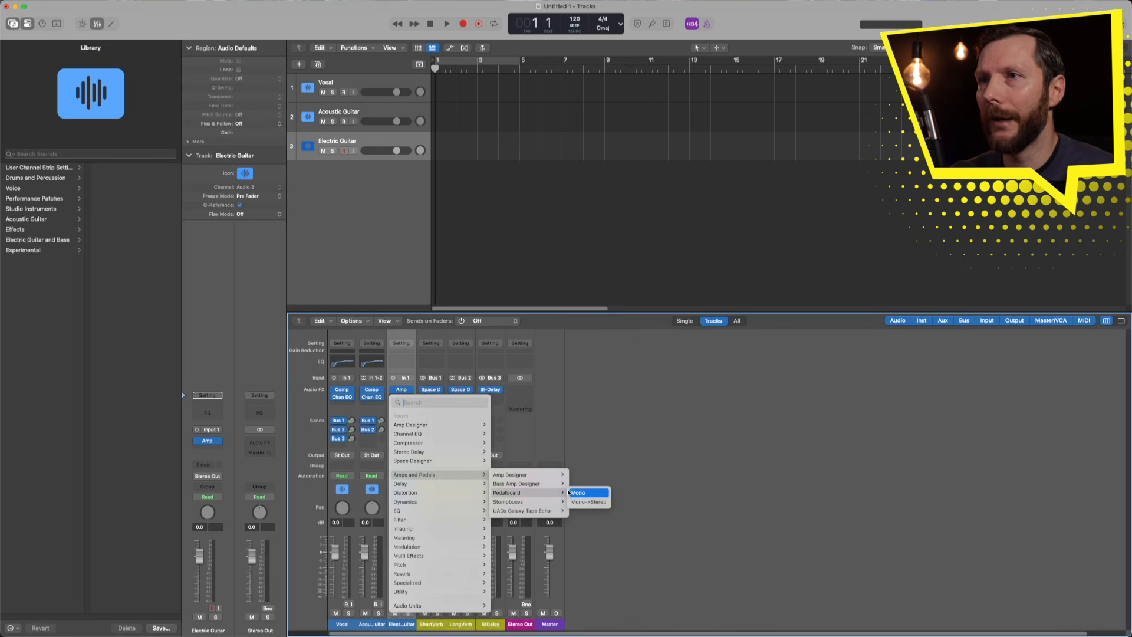
pyautogui.click(595, 502)
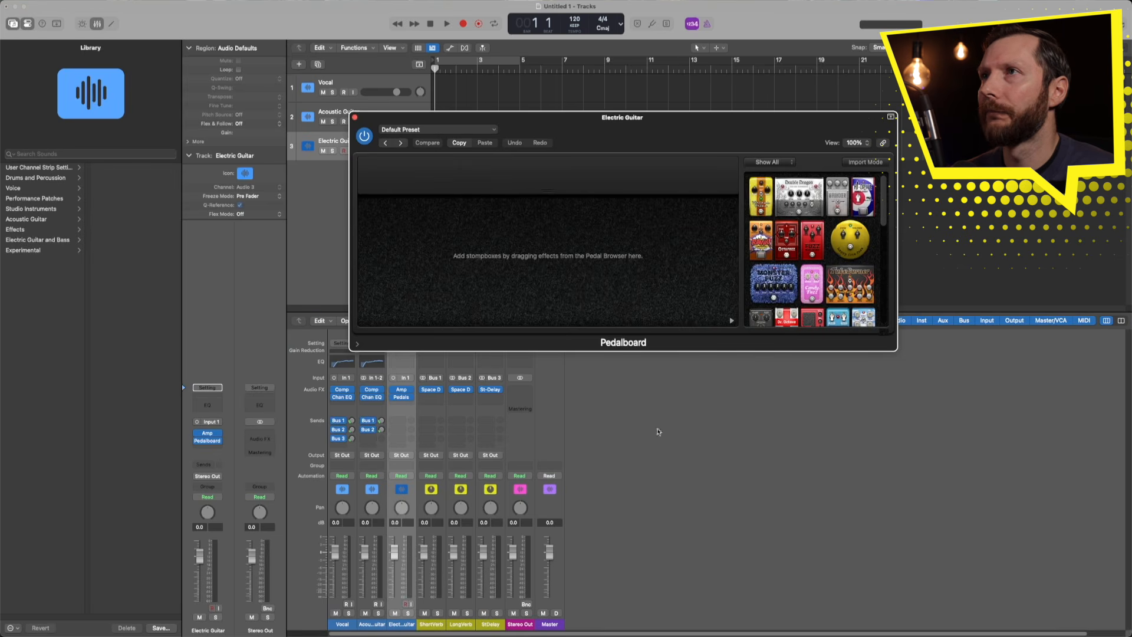
# - Add the Fuzz Machine pedal, followed by Total Tremolo, to the pedalboard
pyautogui.moveTo(884, 206)
pyautogui.mouseDown()
pyautogui.moveTo(882, 309)
pyautogui.moveTo(882, 192)
pyautogui.mouseUp()
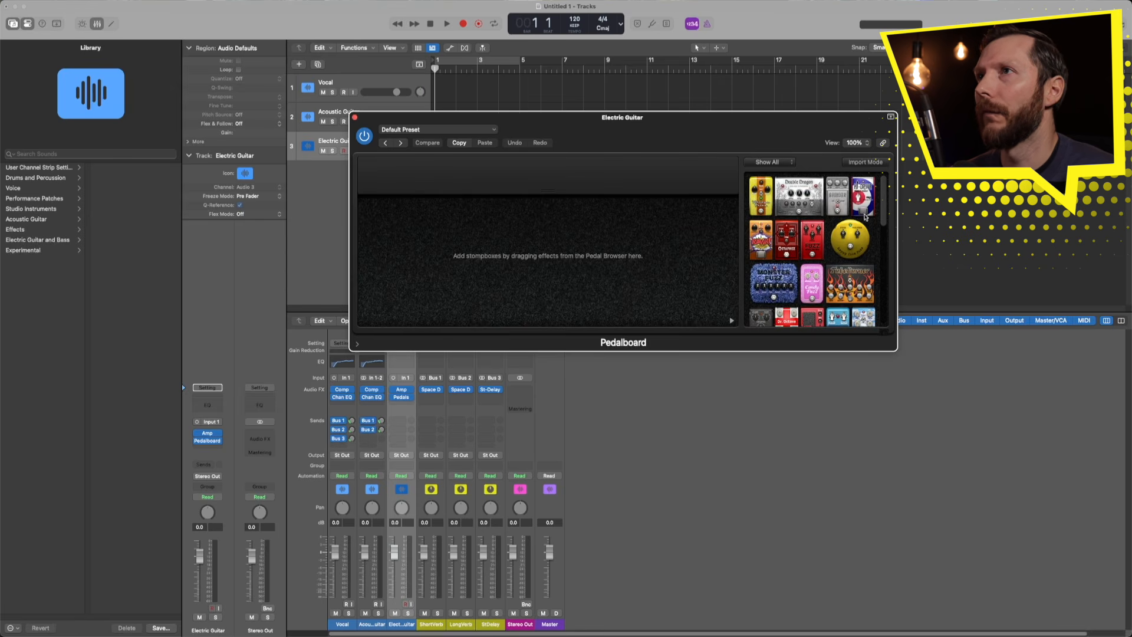
pyautogui.moveTo(814, 235); pyautogui.dragTo(633, 270)
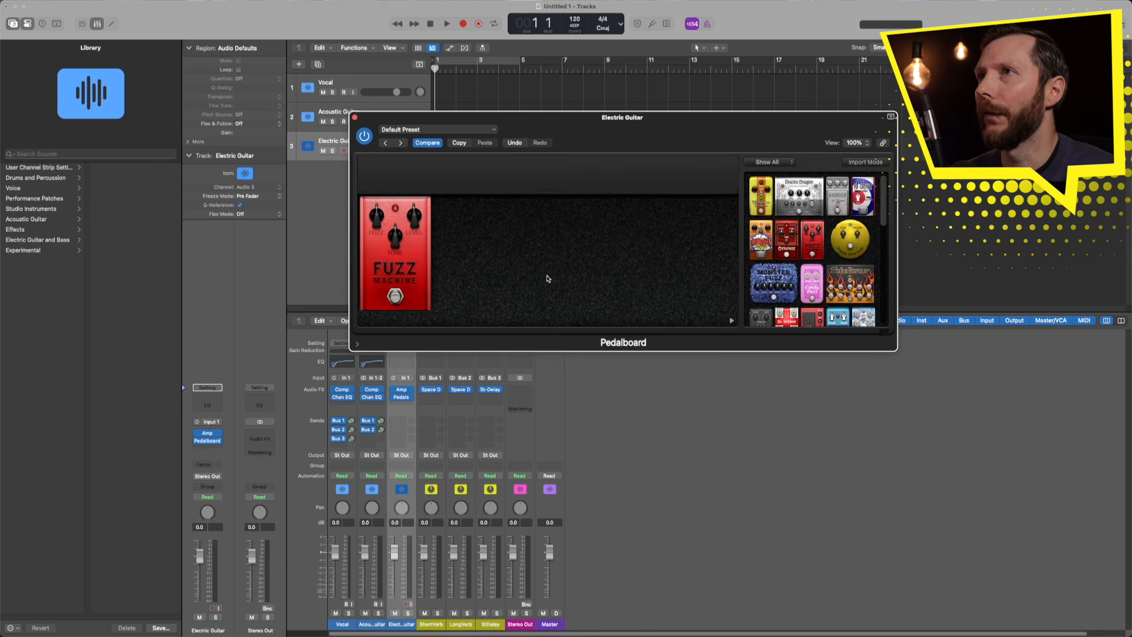
pyautogui.moveTo(884, 215); pyautogui.dragTo(885, 273)
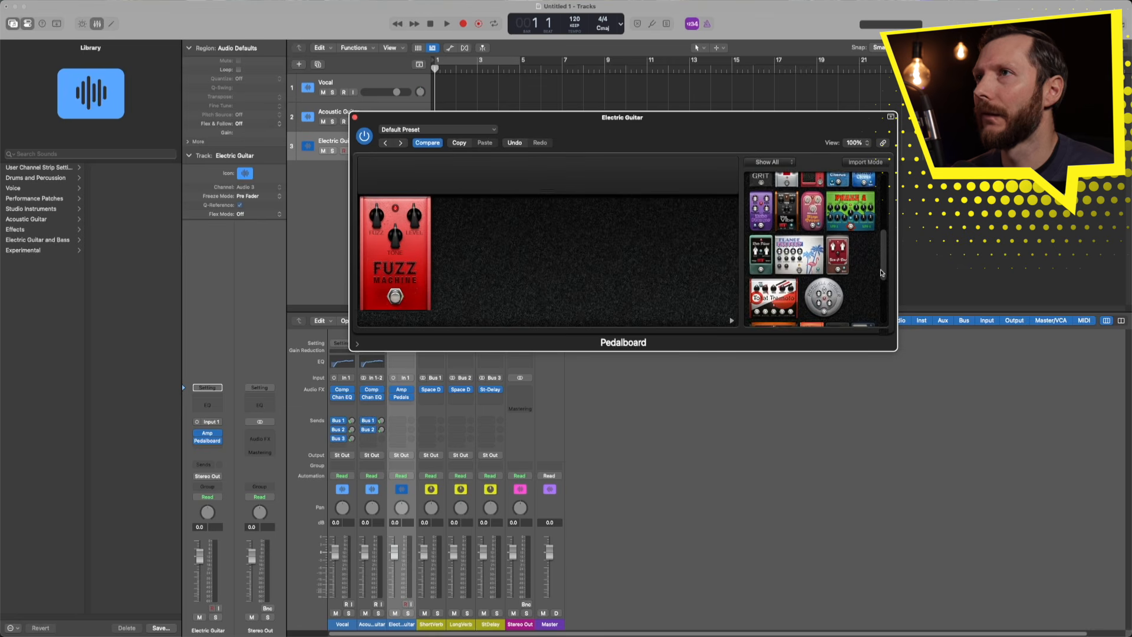
pyautogui.moveTo(770, 298); pyautogui.dragTo(610, 281)
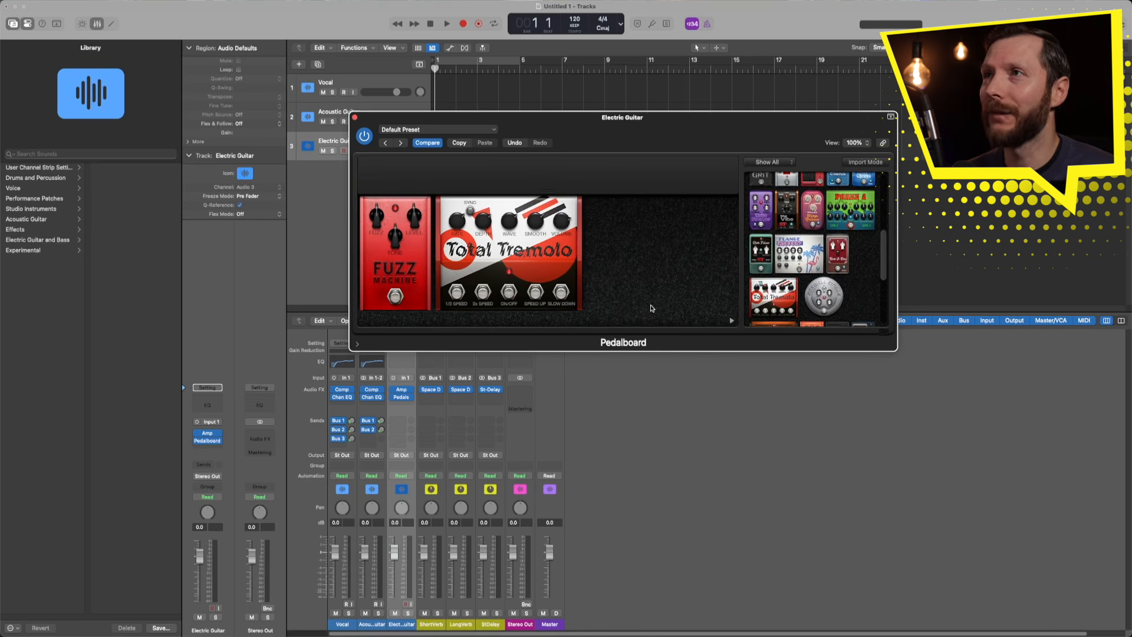
pyautogui.moveTo(882, 263)
pyautogui.mouseDown()
pyautogui.moveTo(884, 300)
pyautogui.moveTo(884, 241)
pyautogui.moveTo(884, 297)
pyautogui.moveTo(883, 263)
pyautogui.mouseUp()
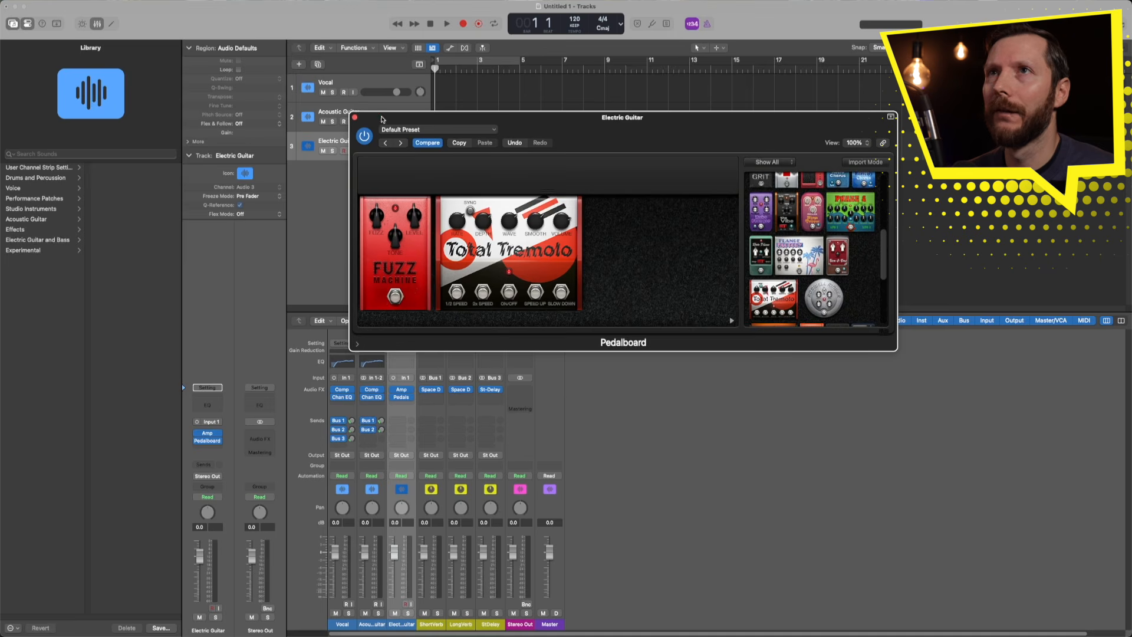
# - Close the pedalboard and send the Electric Guitar to Bus 1 (ShortVerb)
pyautogui.click(355, 118)
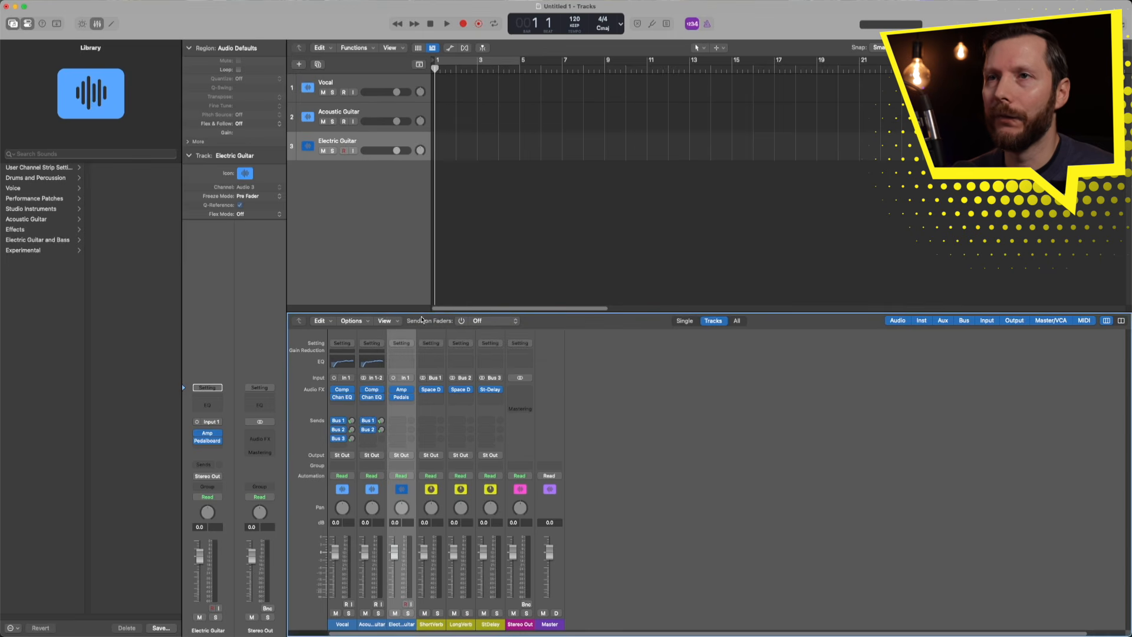
pyautogui.click(396, 422)
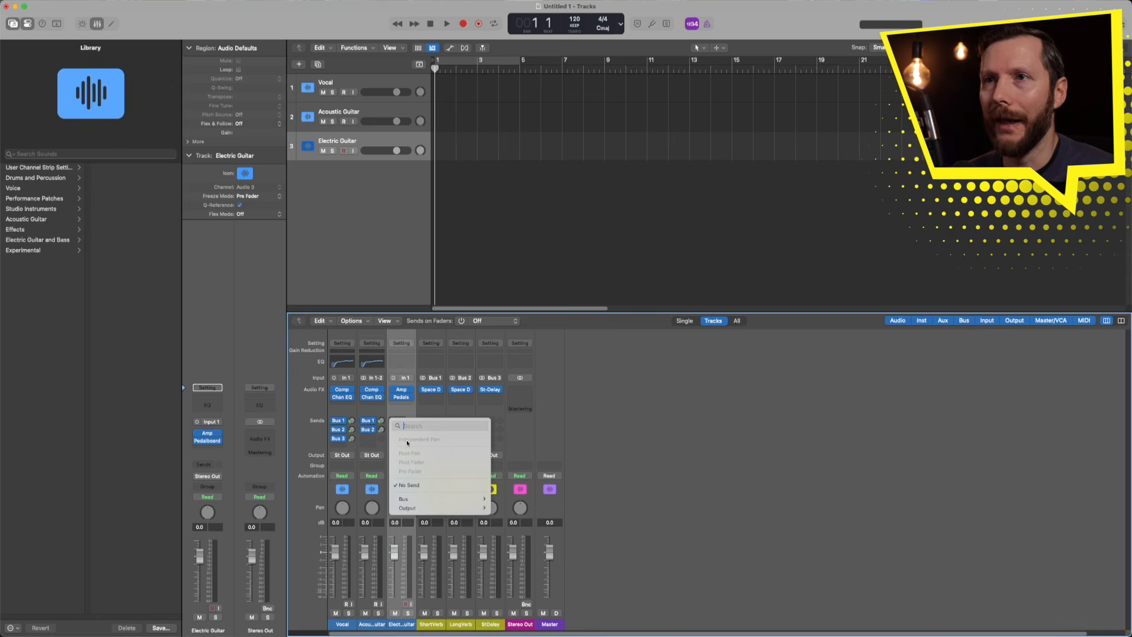
pyautogui.moveTo(428, 498)
pyautogui.click(514, 280)
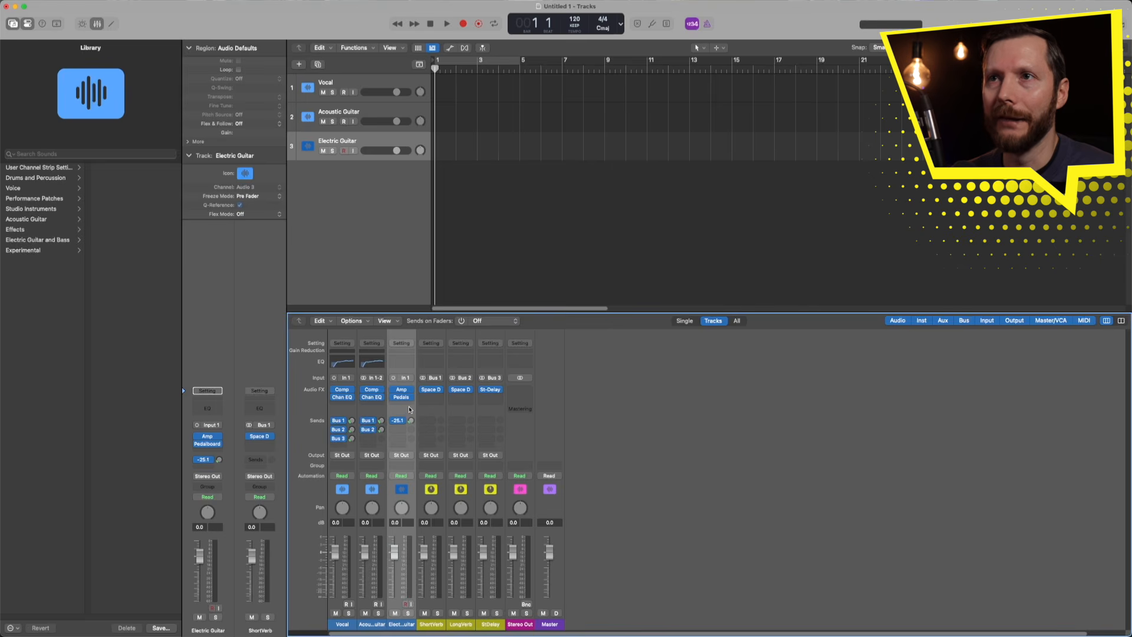
# - Add Electric Guitar sends to Bus 2 (LongVerb) and Bus 3 (StDelay)
pyautogui.click(398, 430)
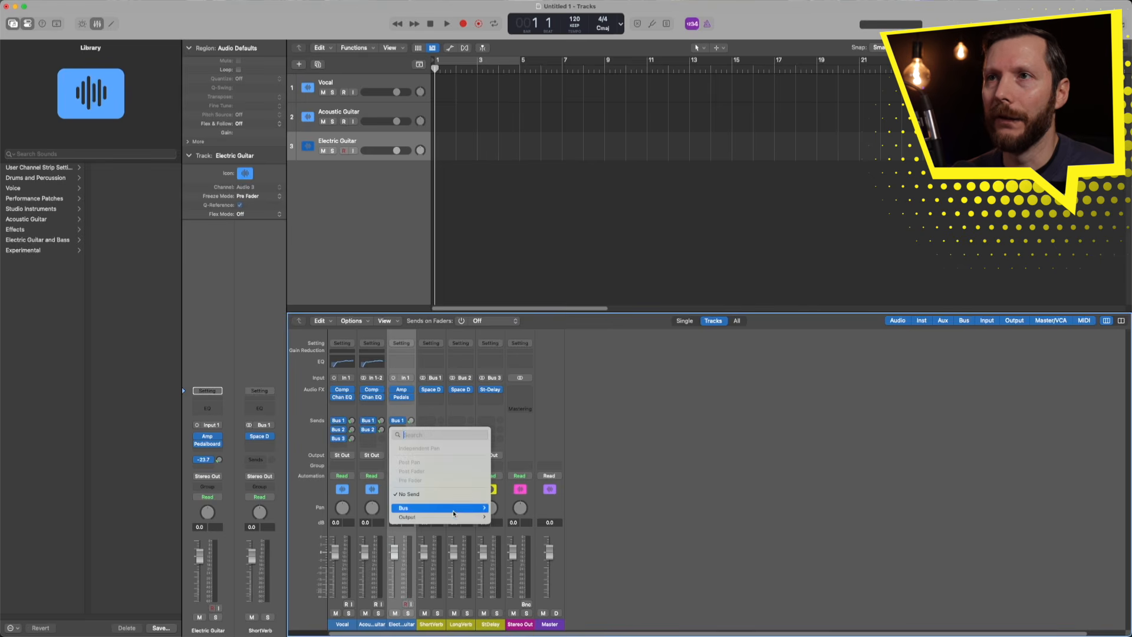
pyautogui.moveTo(424, 508)
pyautogui.click(502, 289)
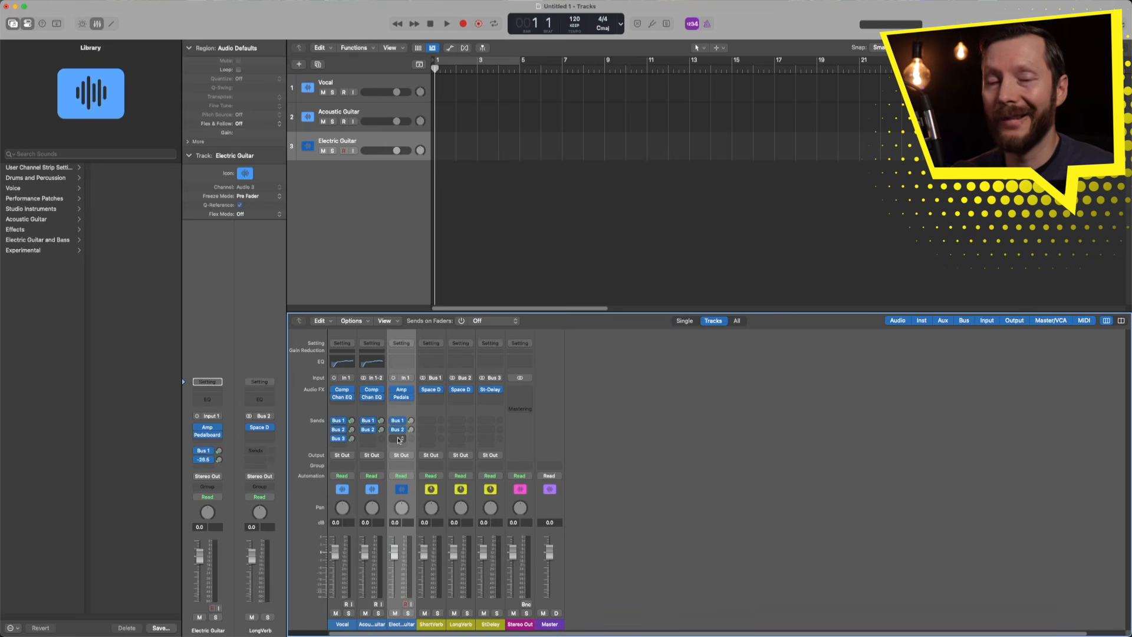
pyautogui.click(398, 438)
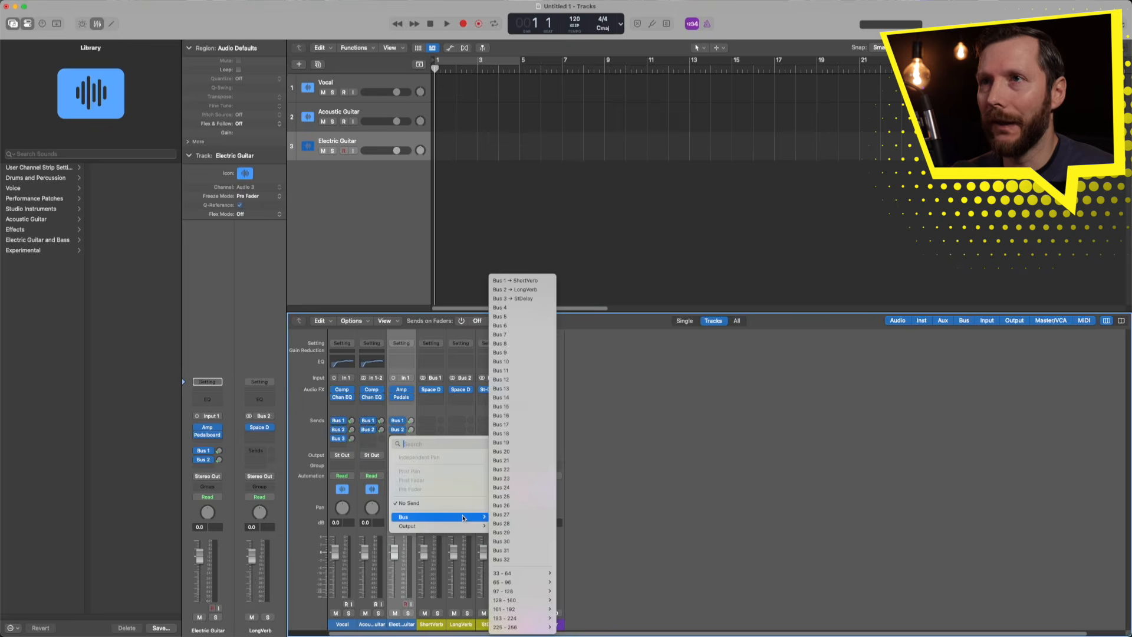
pyautogui.moveTo(436, 516)
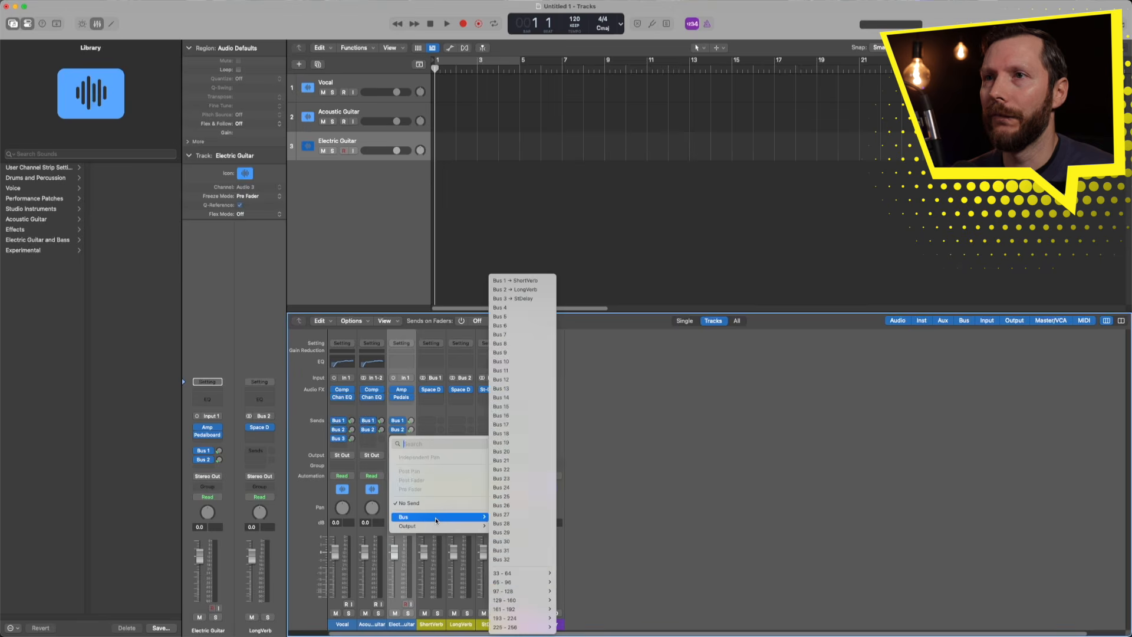
pyautogui.click(504, 299)
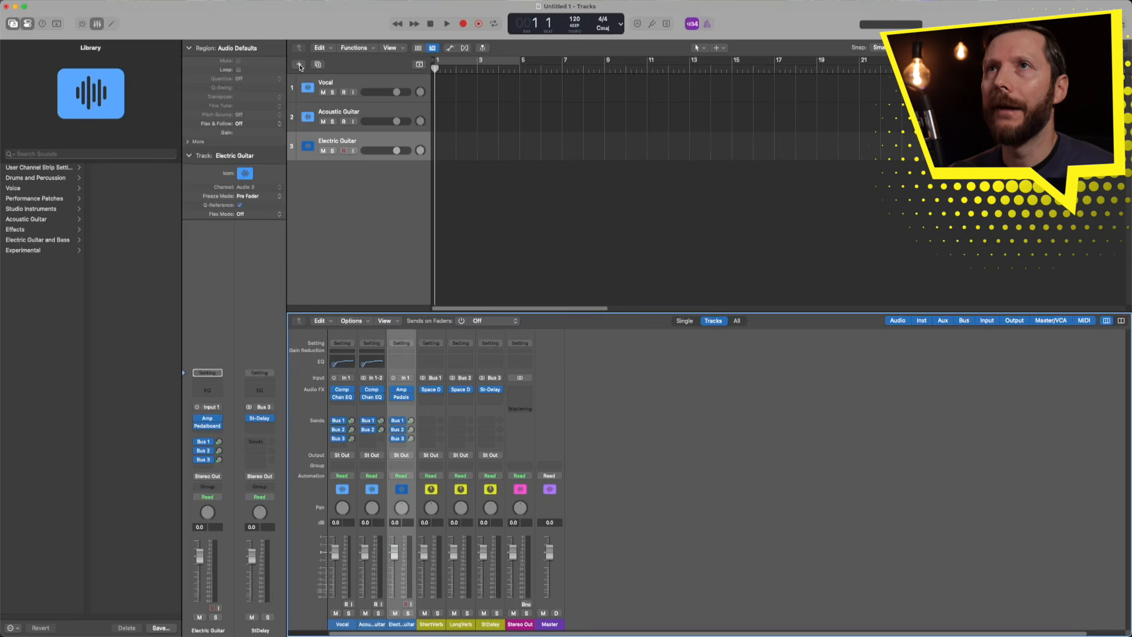
# - Create a software instrument track, Inst 1, loaded with stereo Studio Bass
pyautogui.click(299, 64)
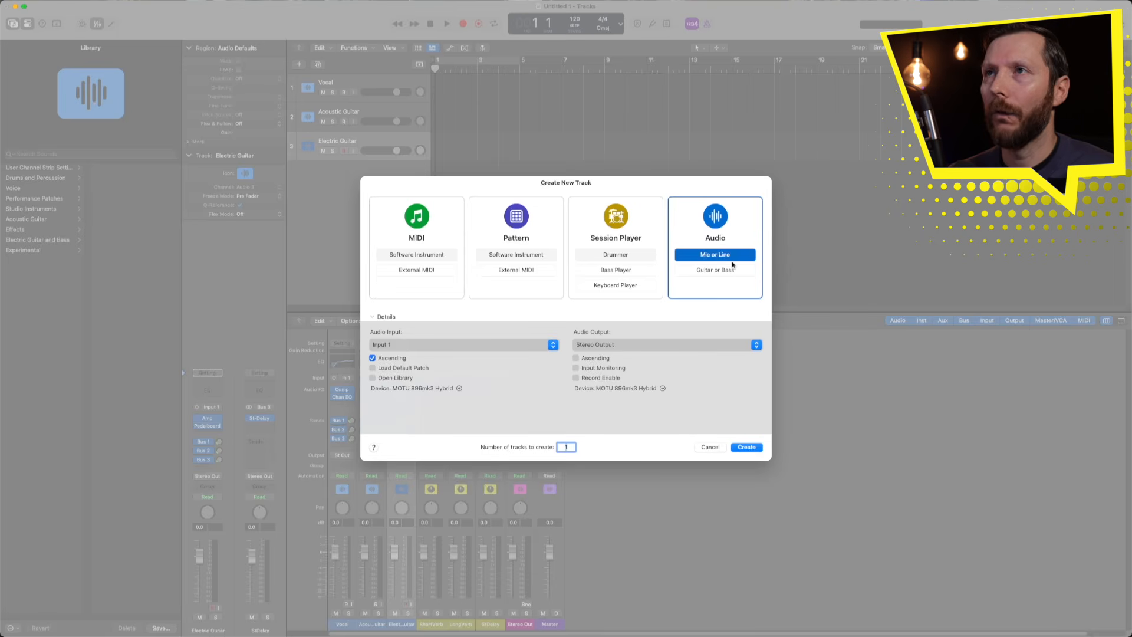
pyautogui.click(619, 271)
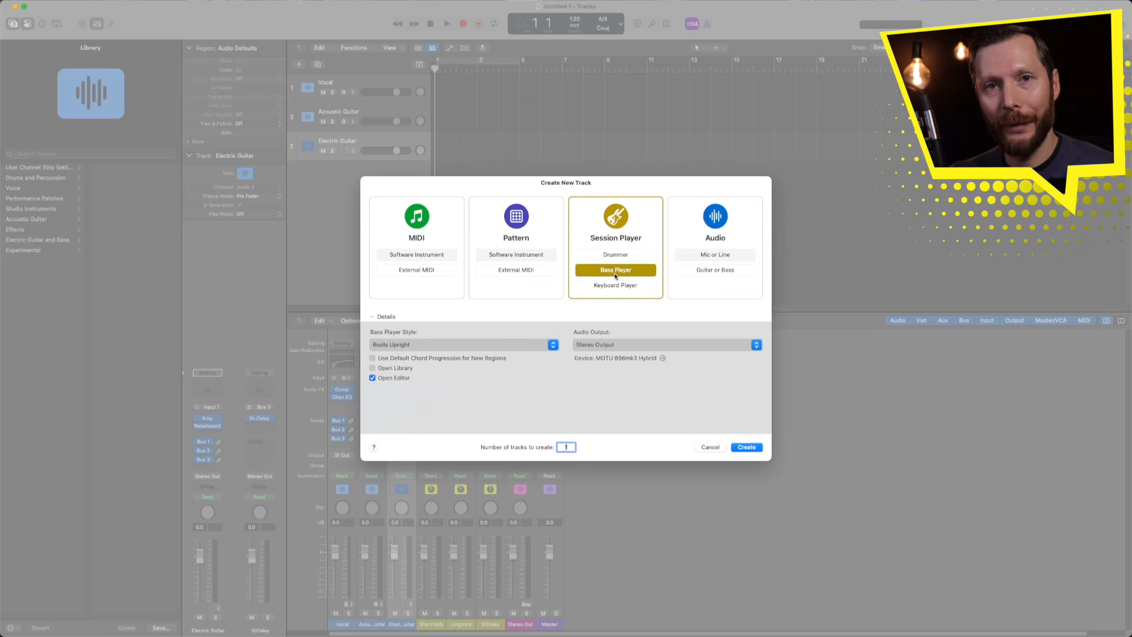
pyautogui.click(452, 255)
pyautogui.click(431, 347)
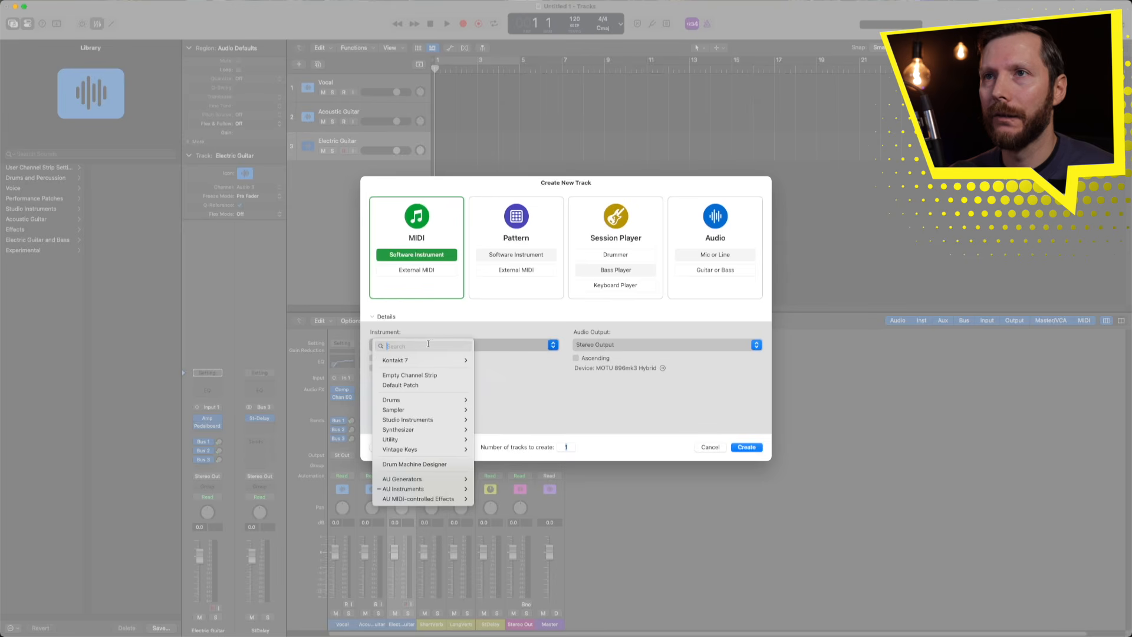
pyautogui.moveTo(437, 420)
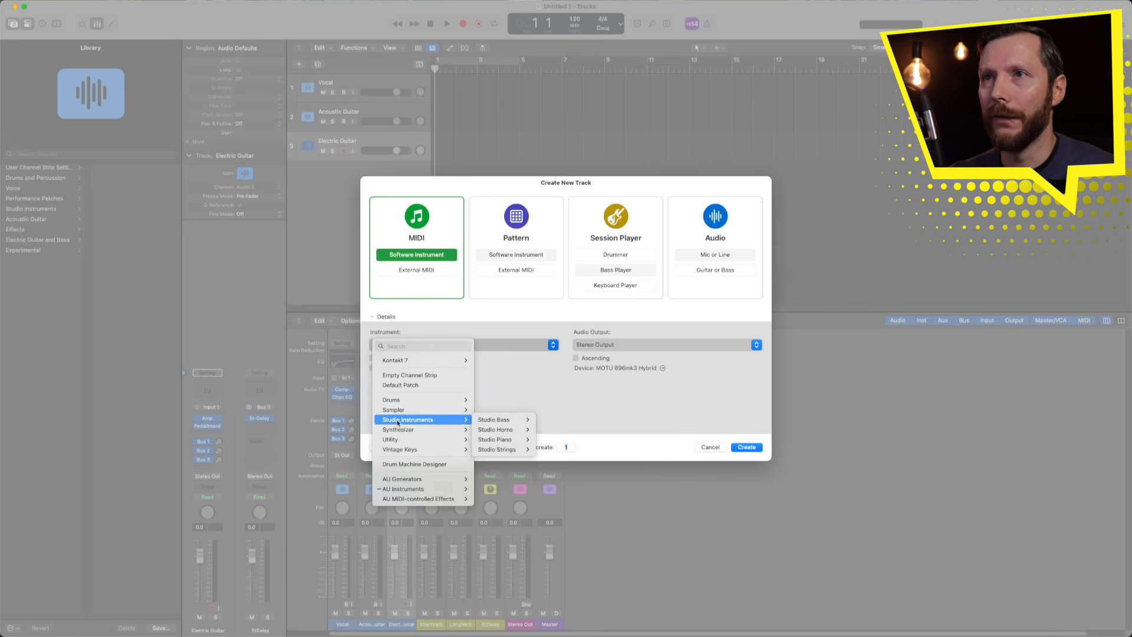
pyautogui.click(543, 418)
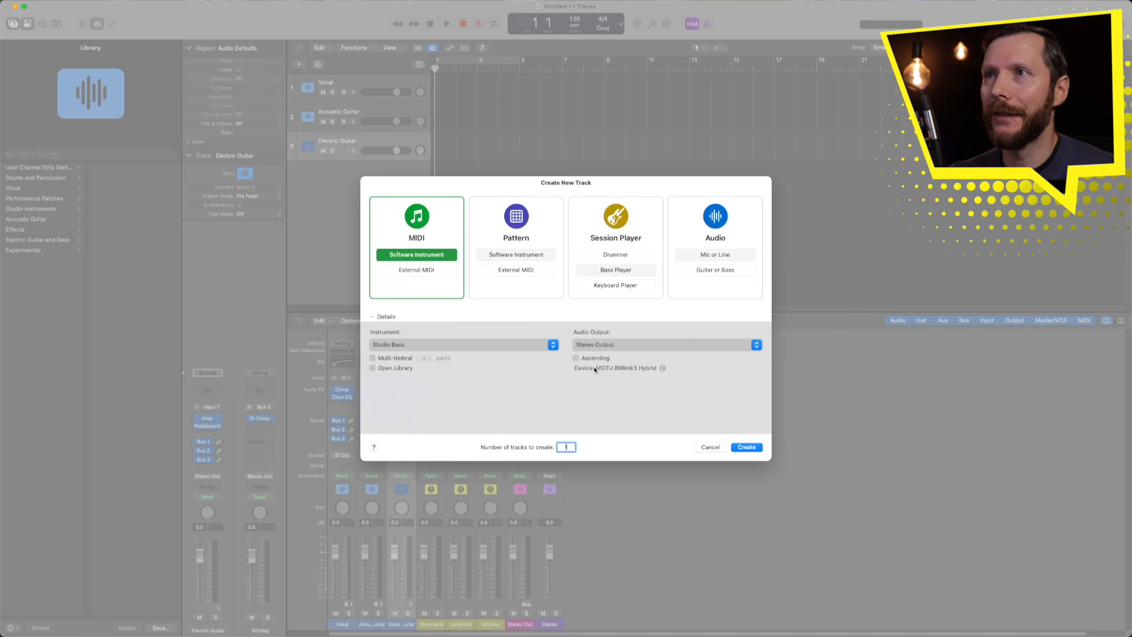
pyautogui.click(745, 447)
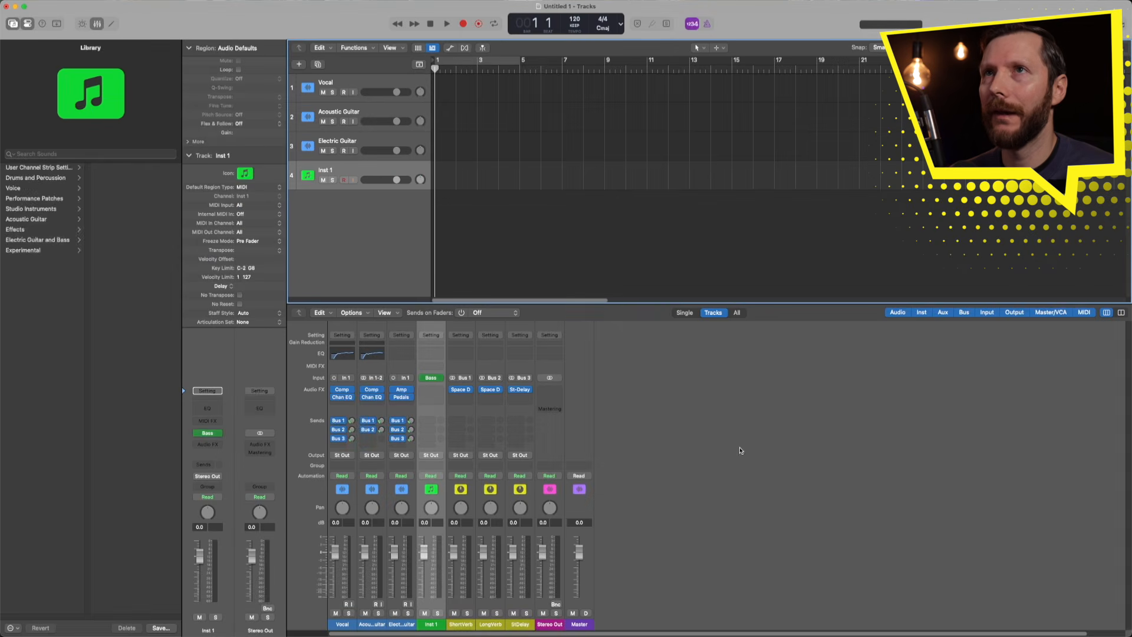
# - Rename the Inst 1 track to 'Bass'
pyautogui.doubleClick(332, 171)
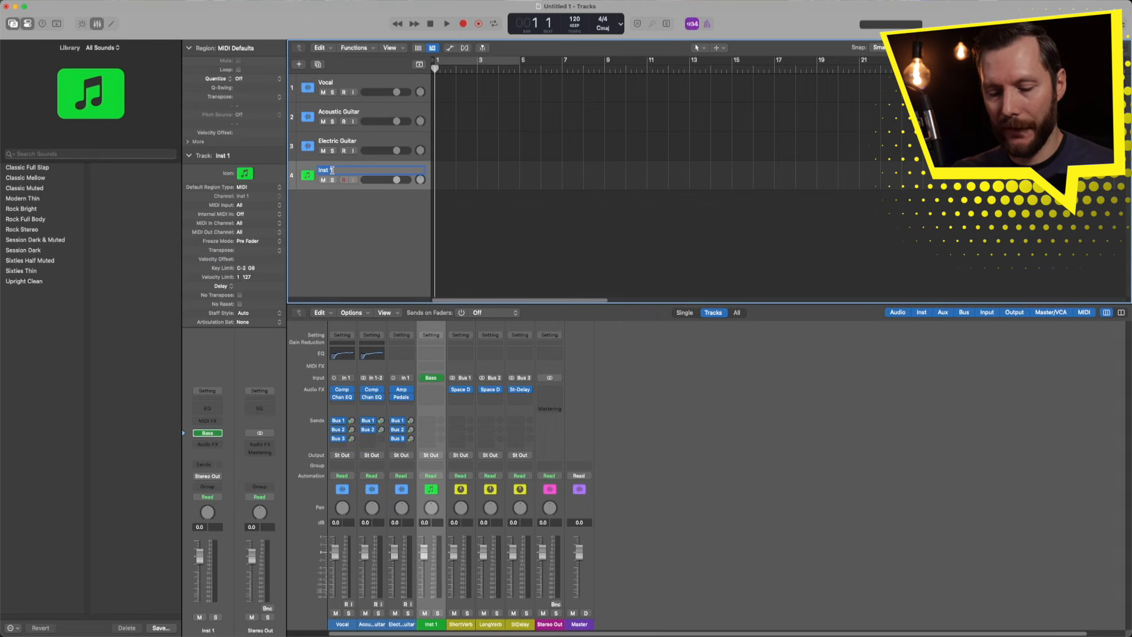
pyautogui.write('Bass')
pyautogui.press('Return')
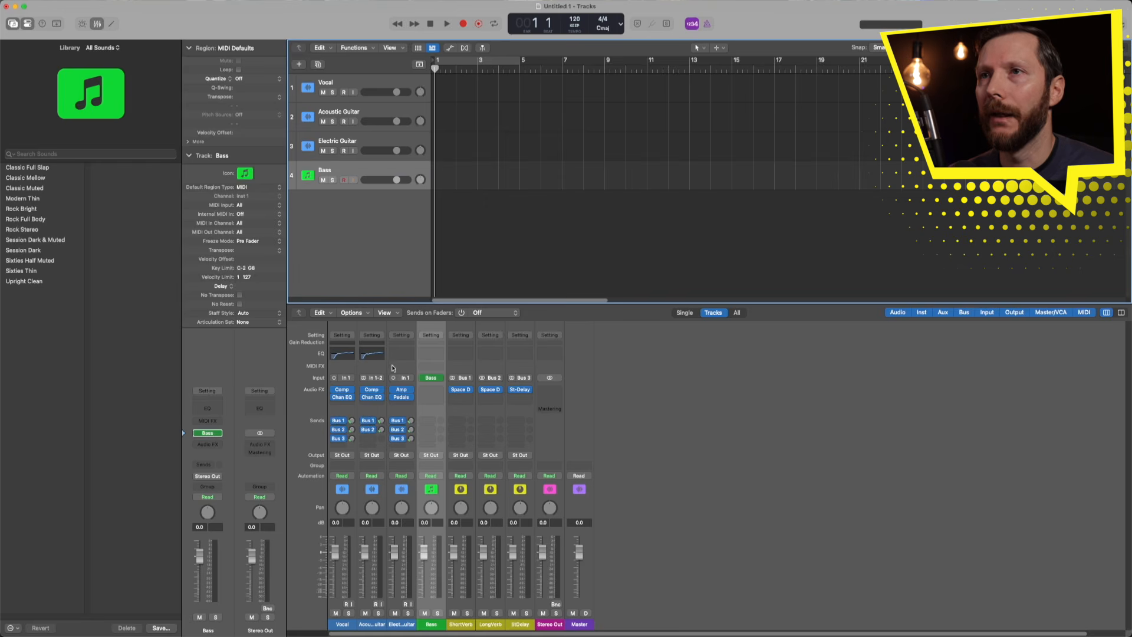
# - Audition the Sixties, Rock and Session bass models, then settle on Modern
pyautogui.click(431, 377)
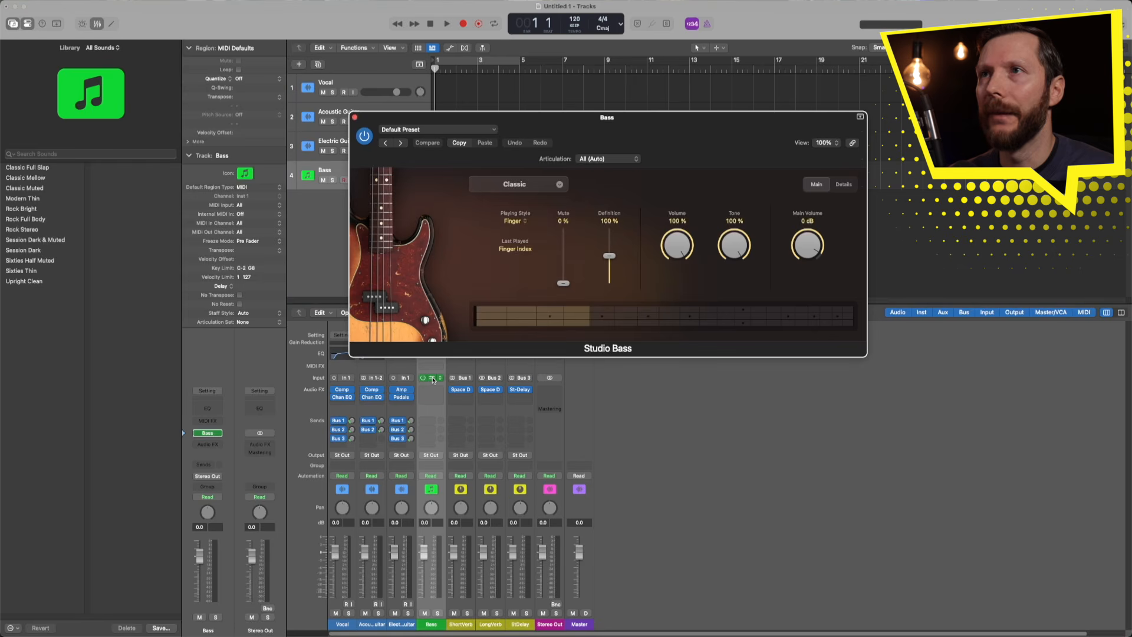
pyautogui.click(548, 190)
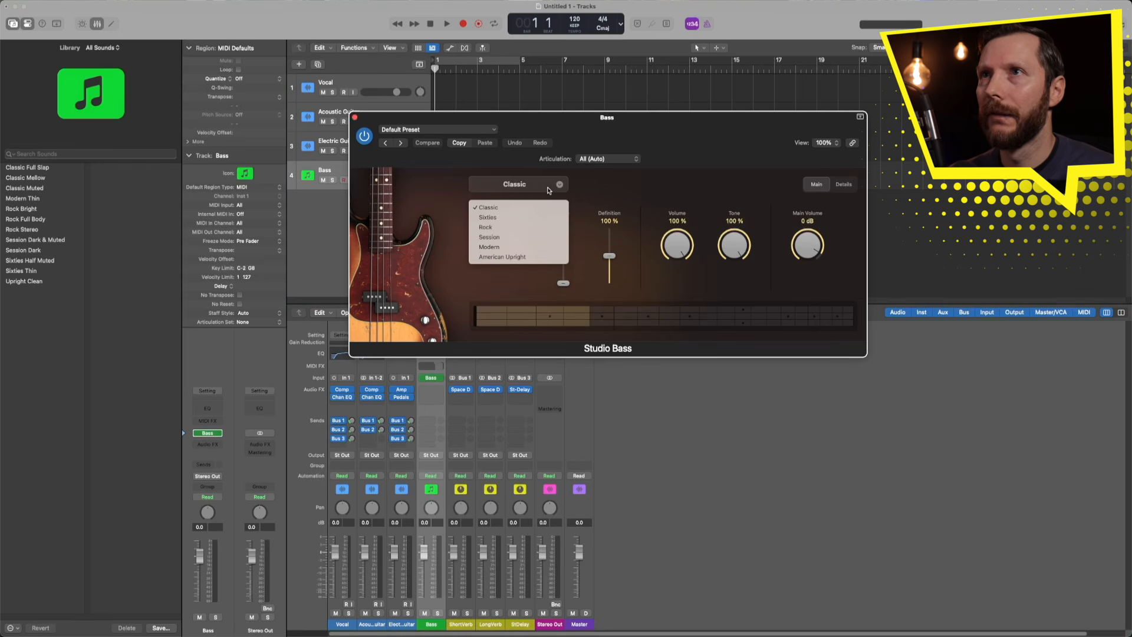
pyautogui.click(487, 217)
pyautogui.click(513, 185)
pyautogui.click(505, 228)
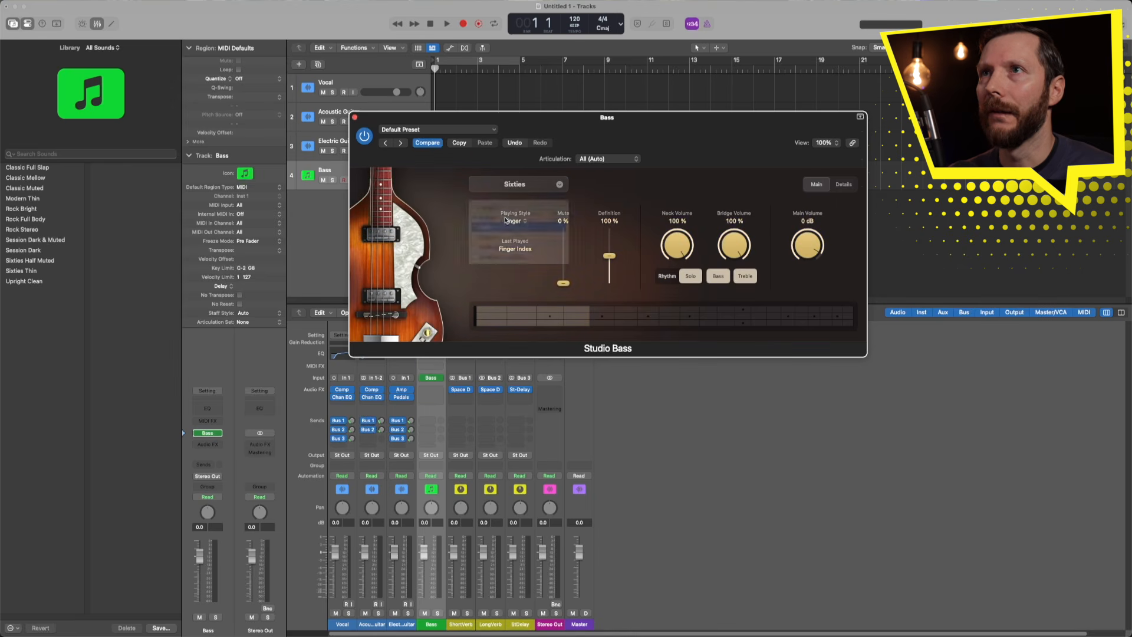
pyautogui.click(515, 184)
pyautogui.click(499, 238)
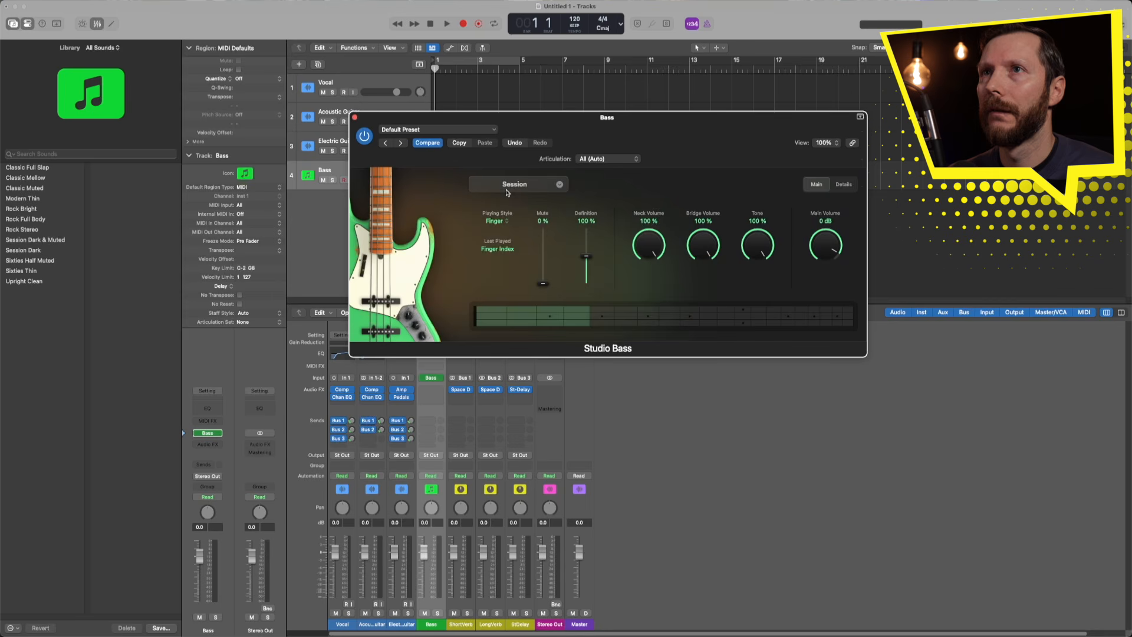
pyautogui.click(507, 190)
pyautogui.click(501, 250)
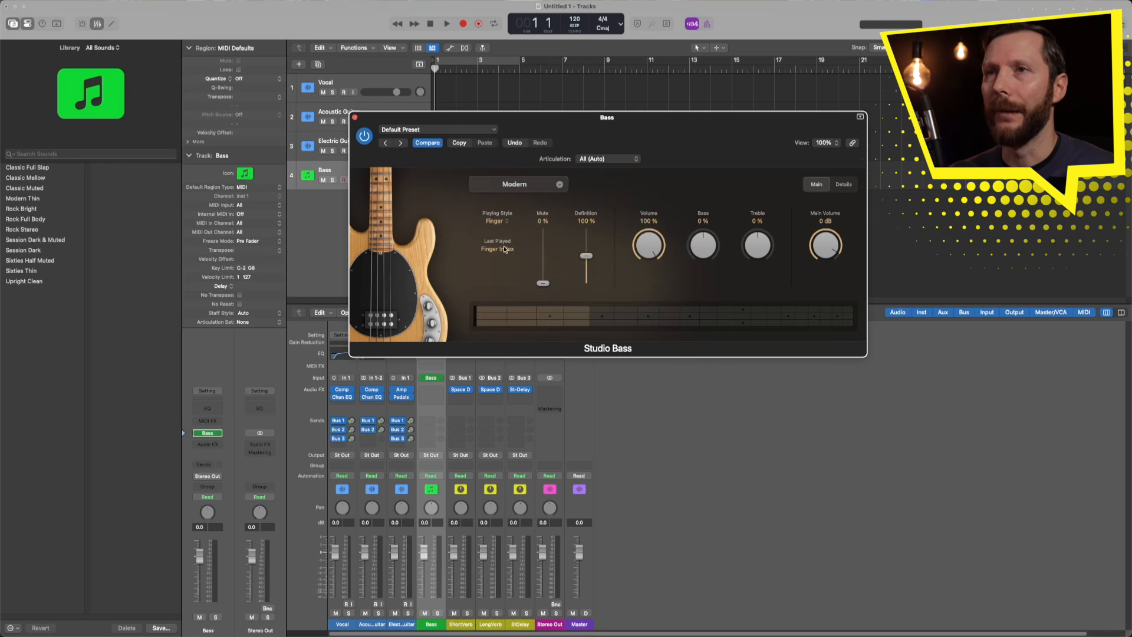
pyautogui.click(354, 117)
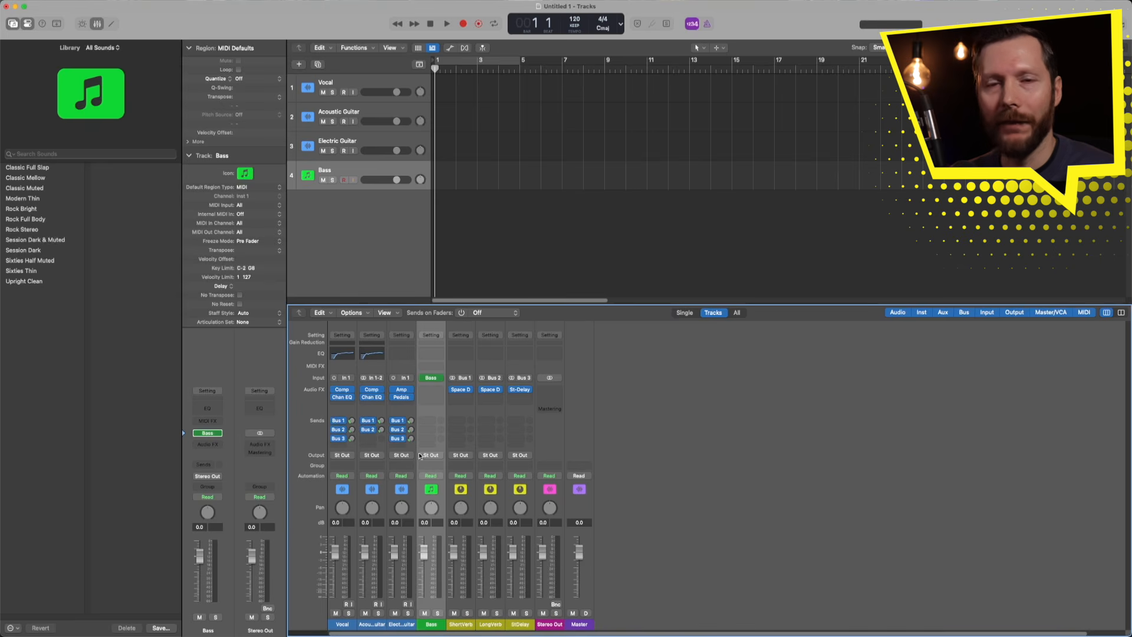
# - Insert a Compressor on the Bass channel with the 03 Guitars > E Bass preset
pyautogui.click(429, 390)
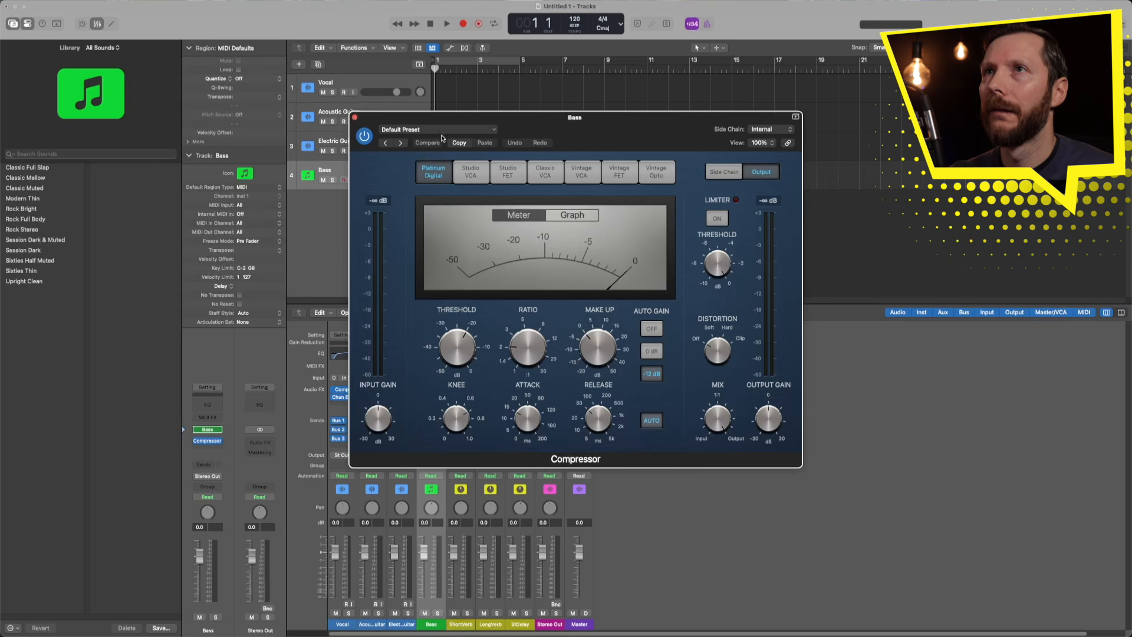
pyautogui.click(442, 130)
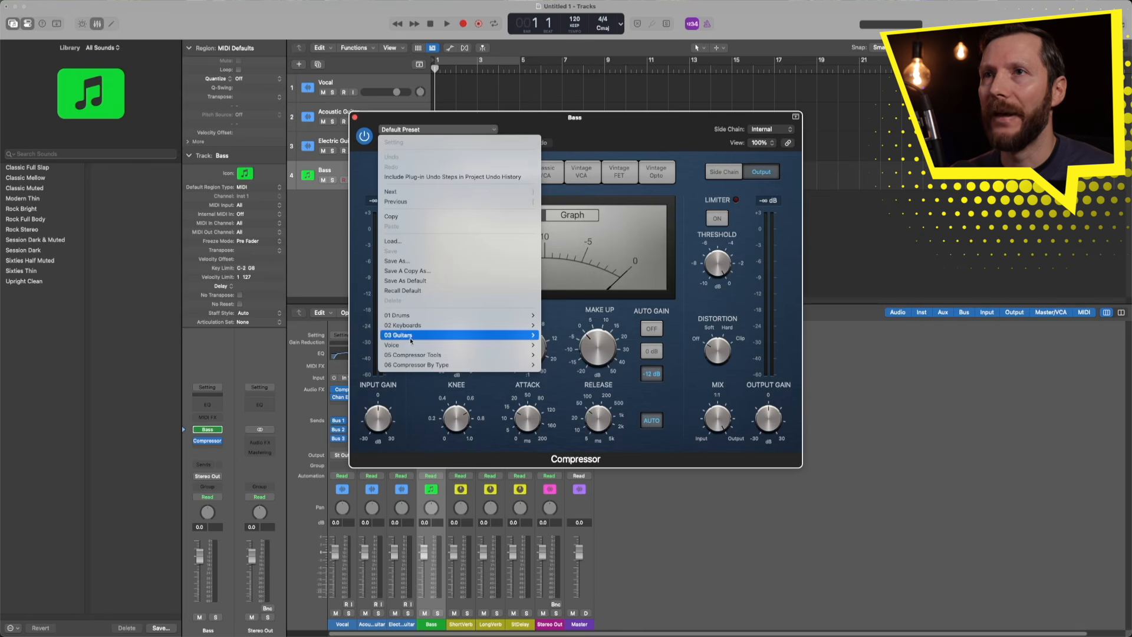
pyautogui.moveTo(413, 338)
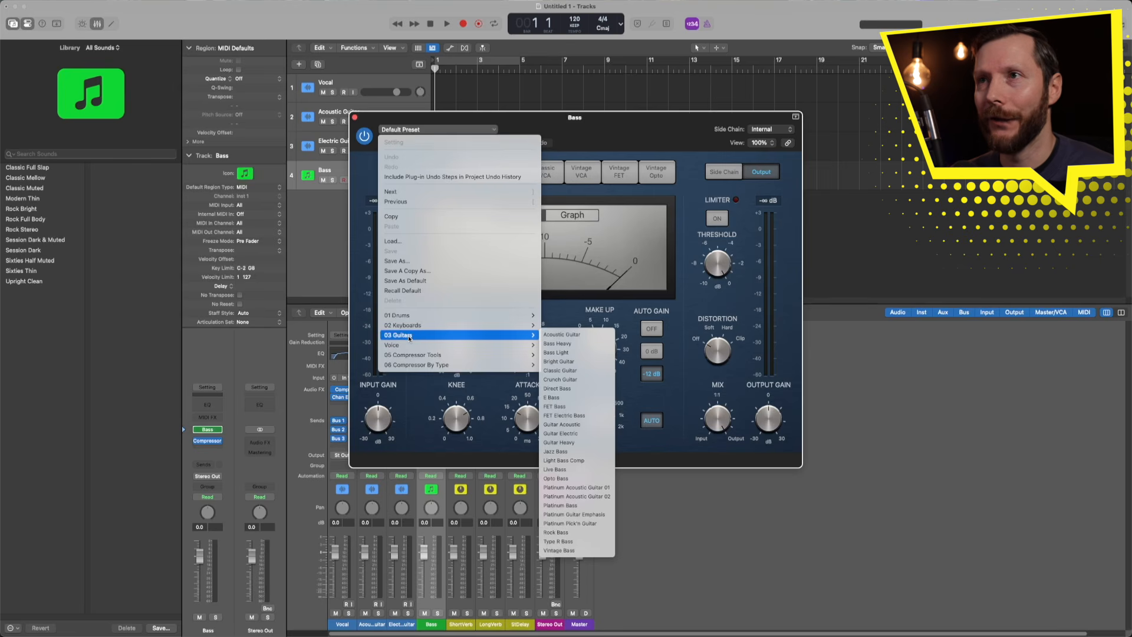
pyautogui.click(574, 399)
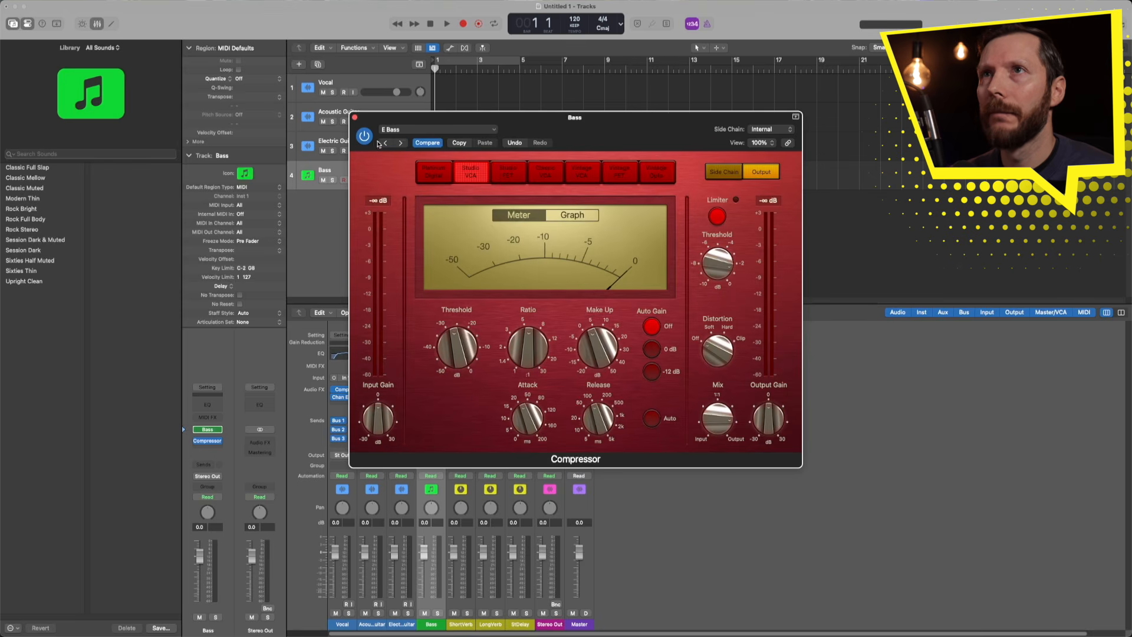
pyautogui.click(354, 120)
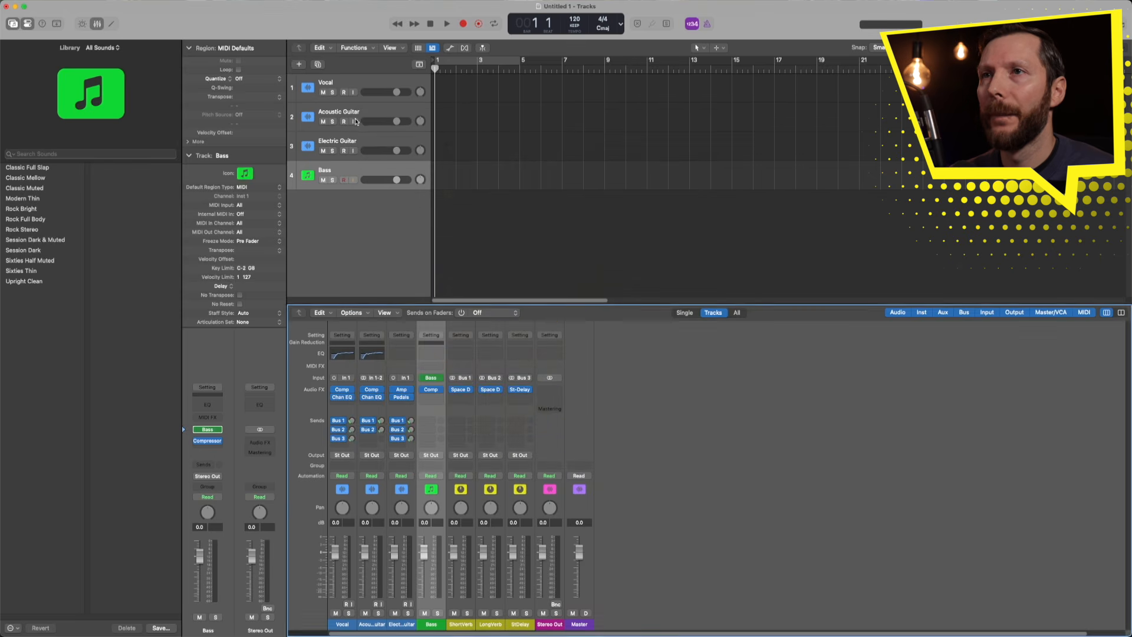
# - Add a Channel EQ to the Bass channel and adjust its low-cut band
pyautogui.click(435, 356)
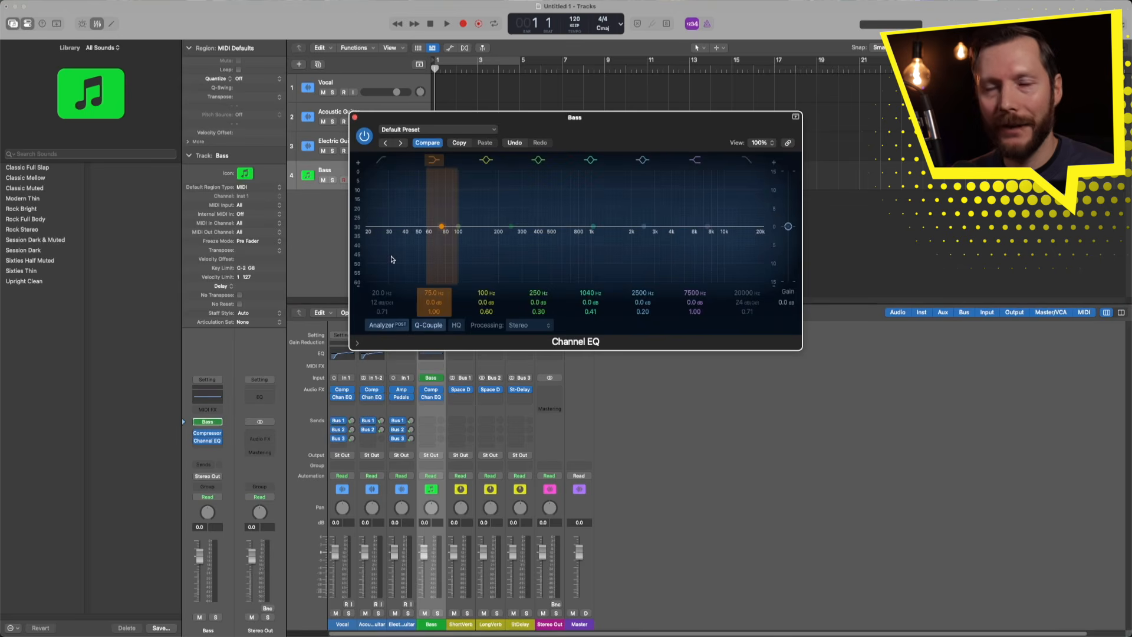
pyautogui.moveTo(383, 293); pyautogui.dragTo(383, 267)
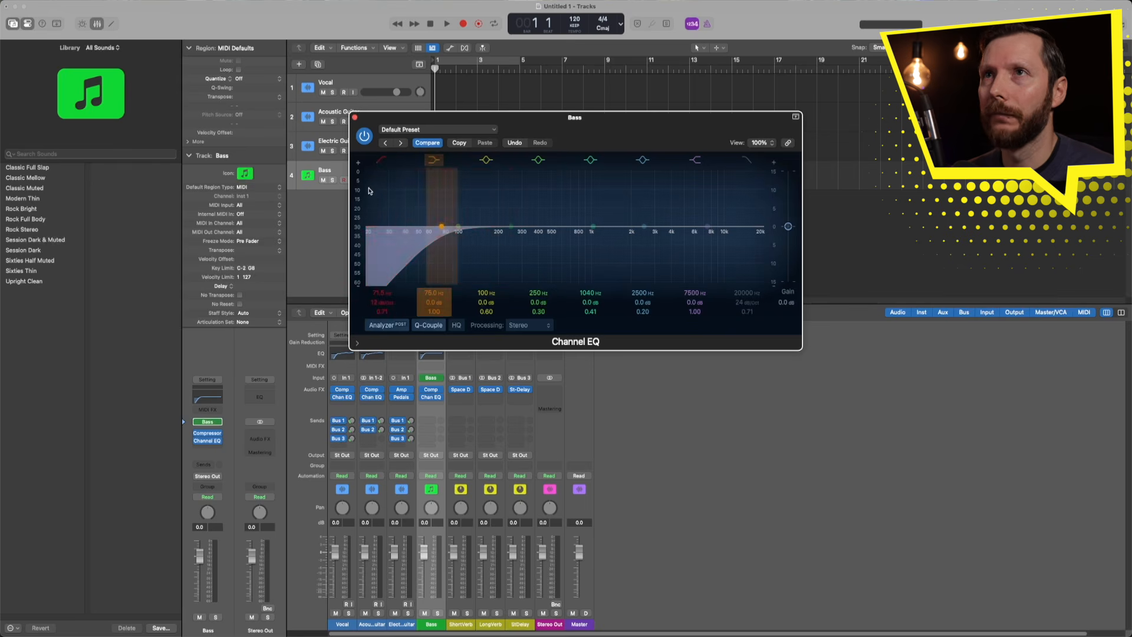
pyautogui.click(382, 160)
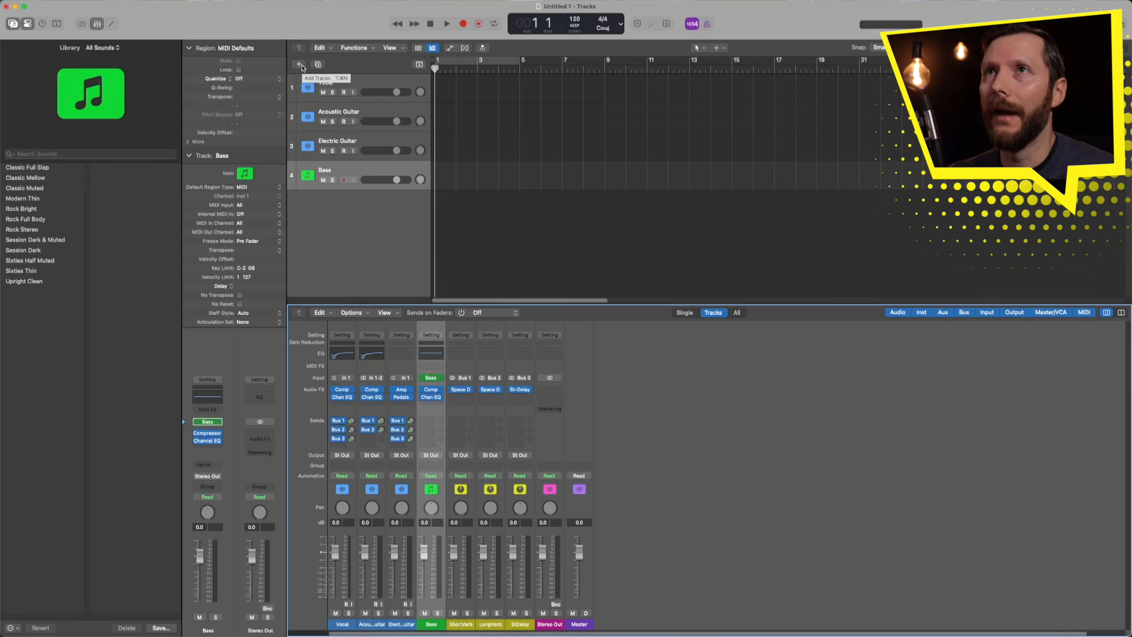
# - Open the Create New Track dialog from the + button above the track headers
pyautogui.click(299, 65)
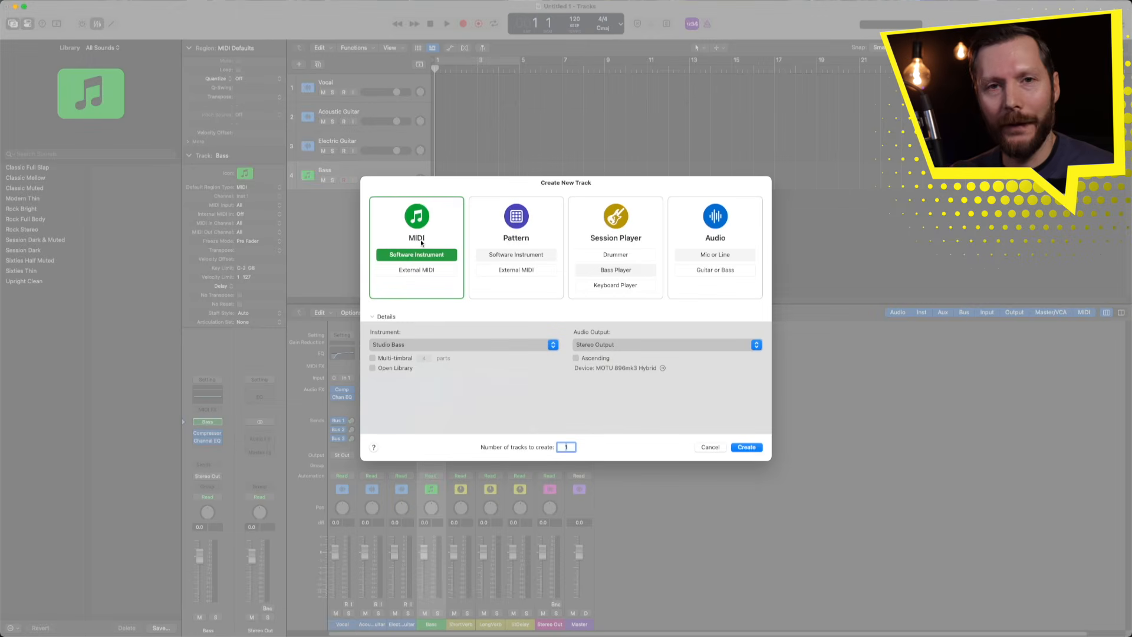
# - Create a fifth track, Inst 2, with the stereo Studio Piano instrument
pyautogui.click(450, 347)
pyautogui.moveTo(430, 421)
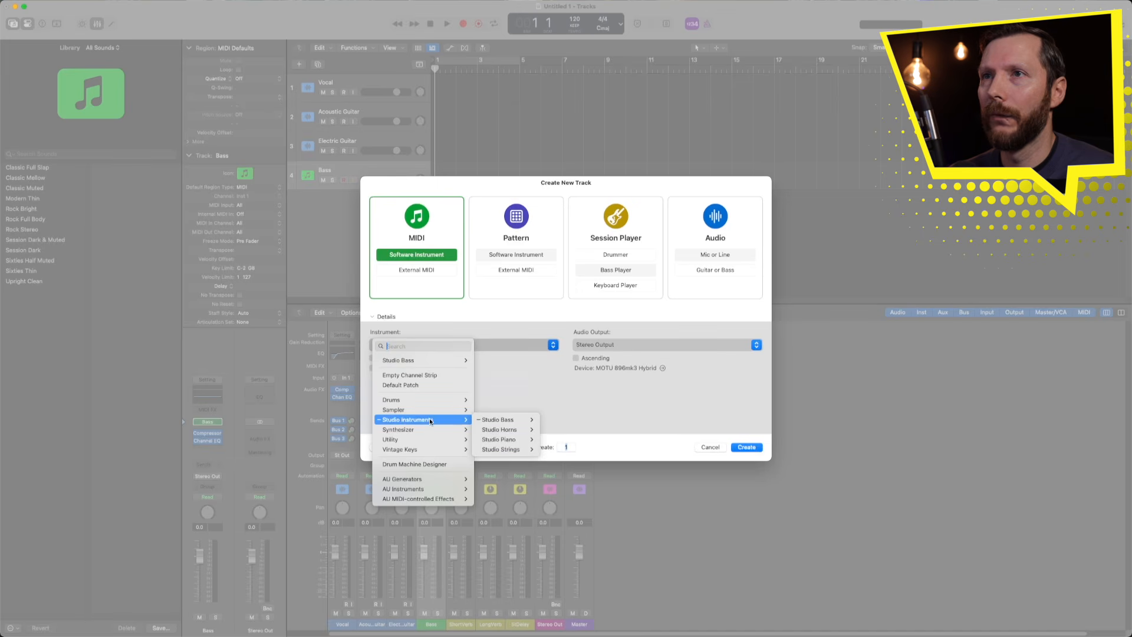
pyautogui.moveTo(518, 441)
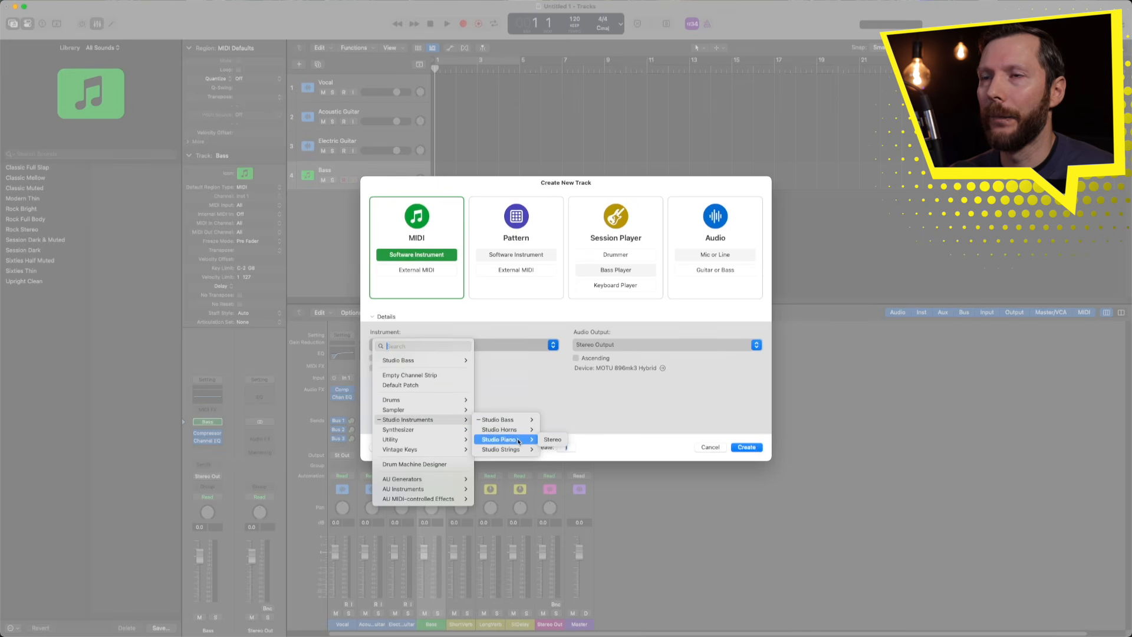
pyautogui.click(553, 440)
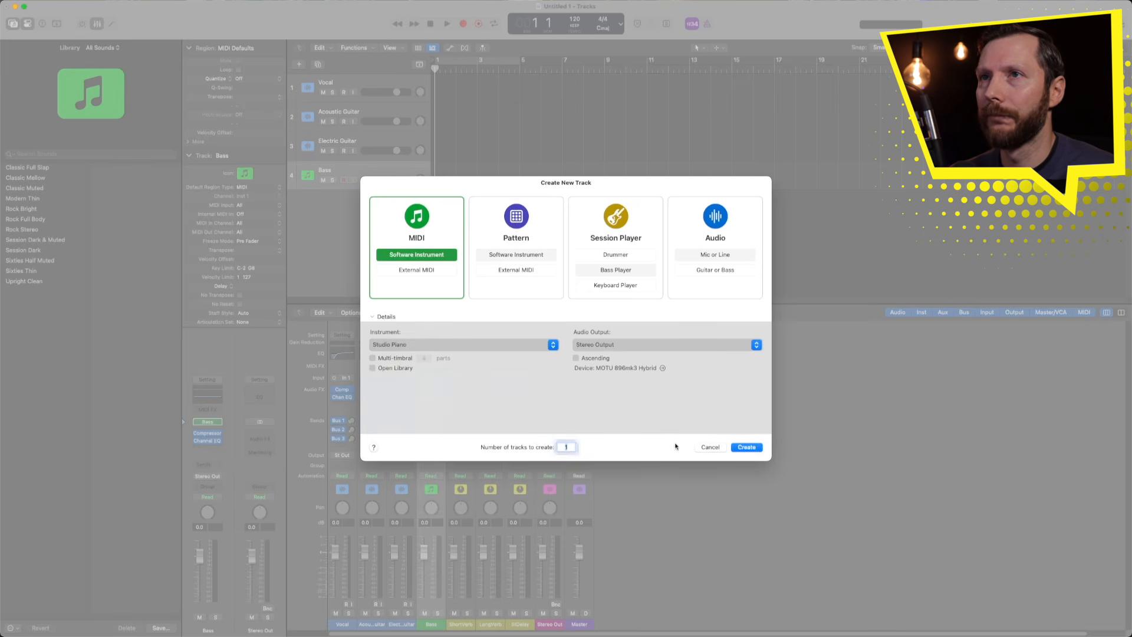
pyautogui.click(749, 447)
# - Set the Studio Piano model to Studio Grand, after briefly trying Vintage Upright
pyautogui.click(461, 377)
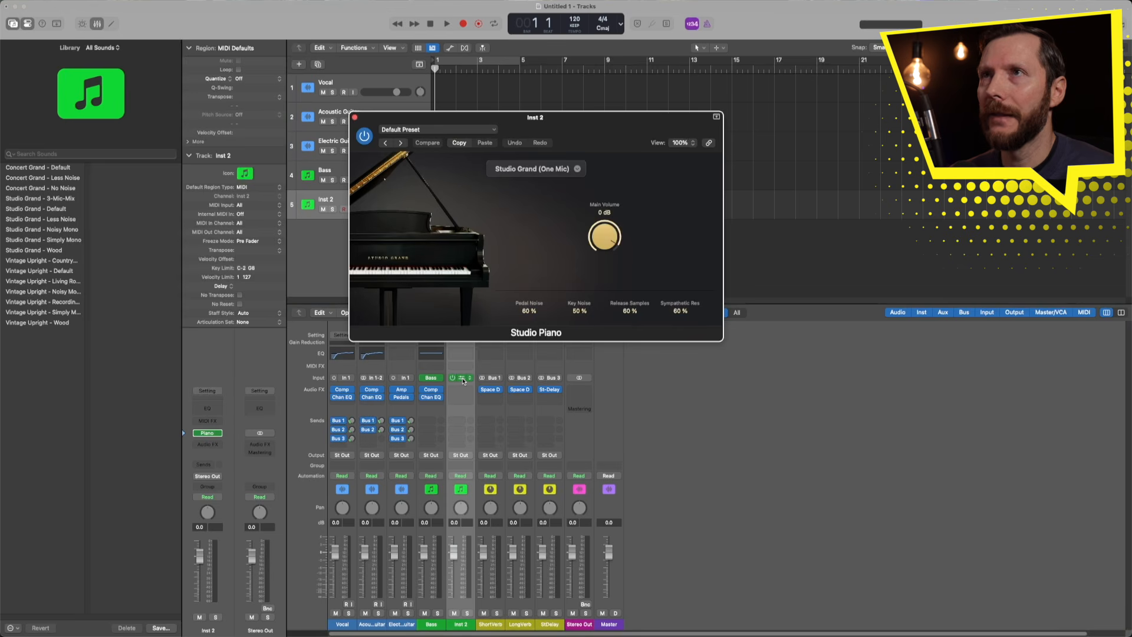
pyautogui.click(571, 169)
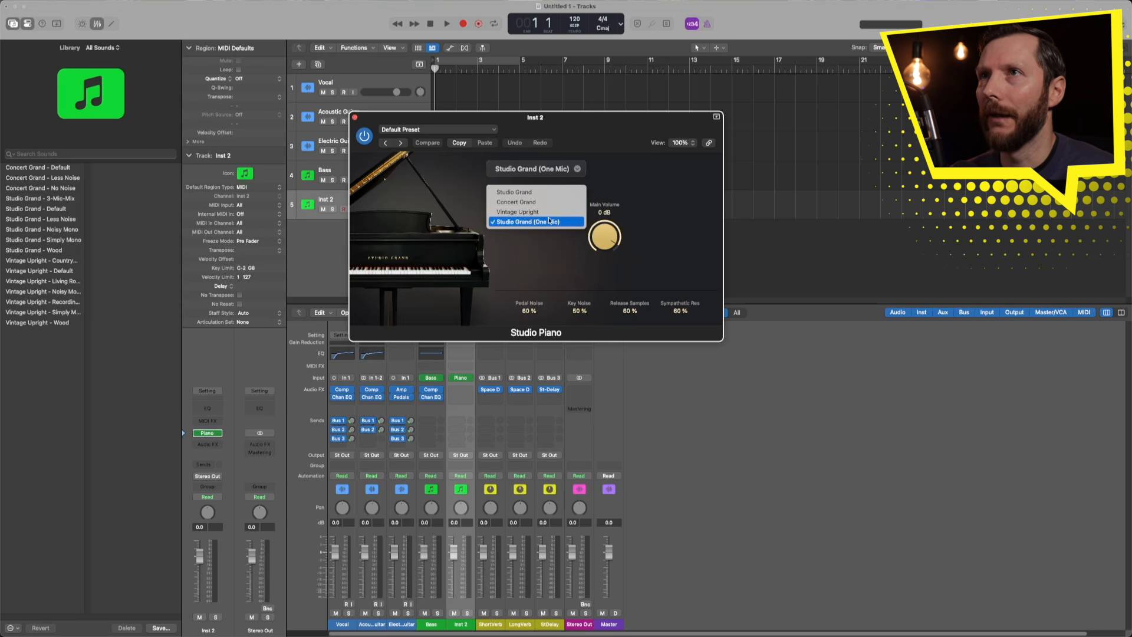
pyautogui.click(543, 193)
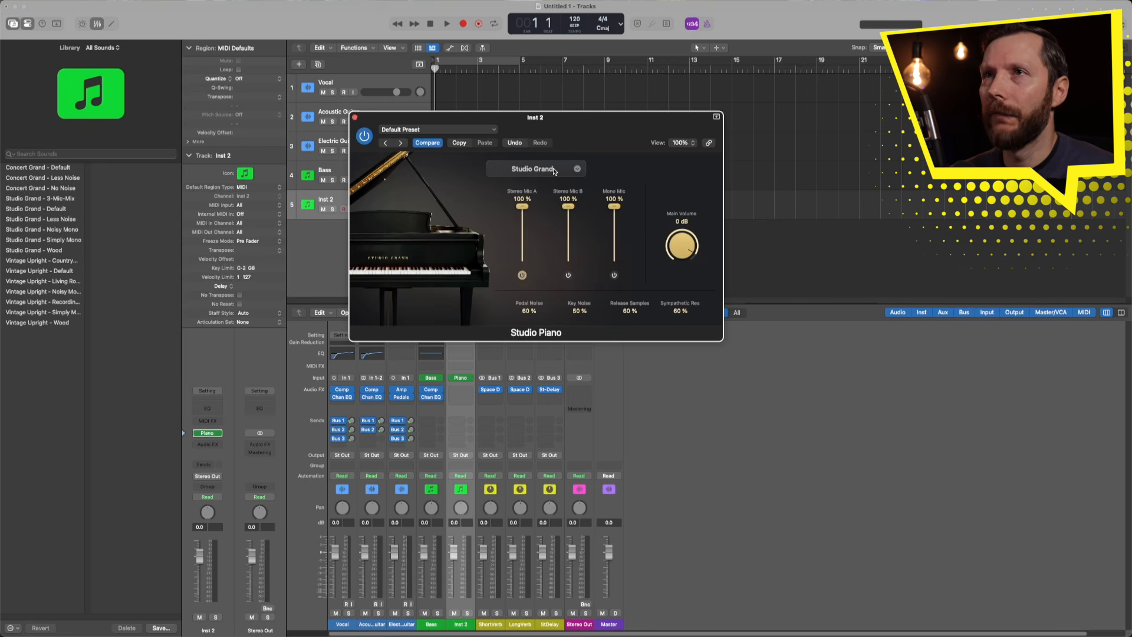
pyautogui.click(554, 172)
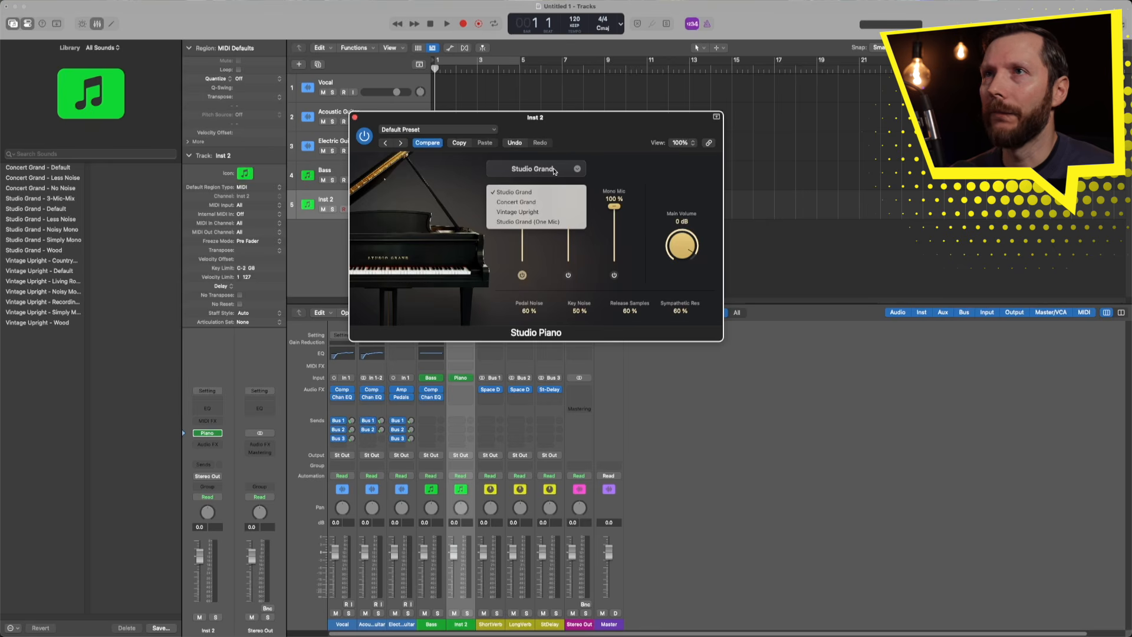
pyautogui.click(521, 213)
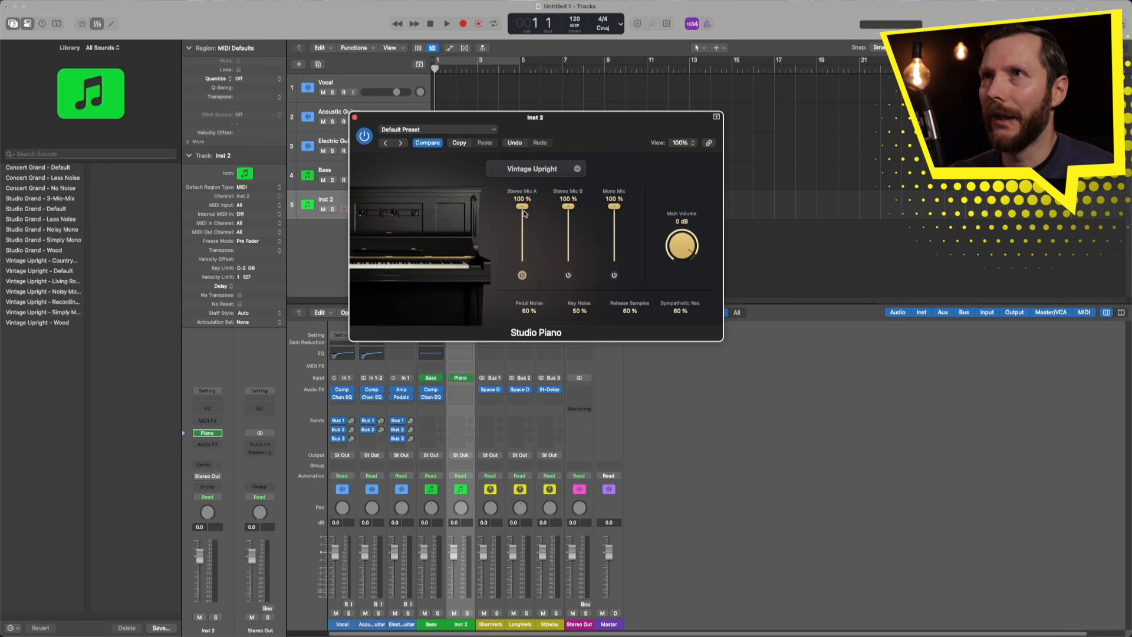
pyautogui.click(538, 173)
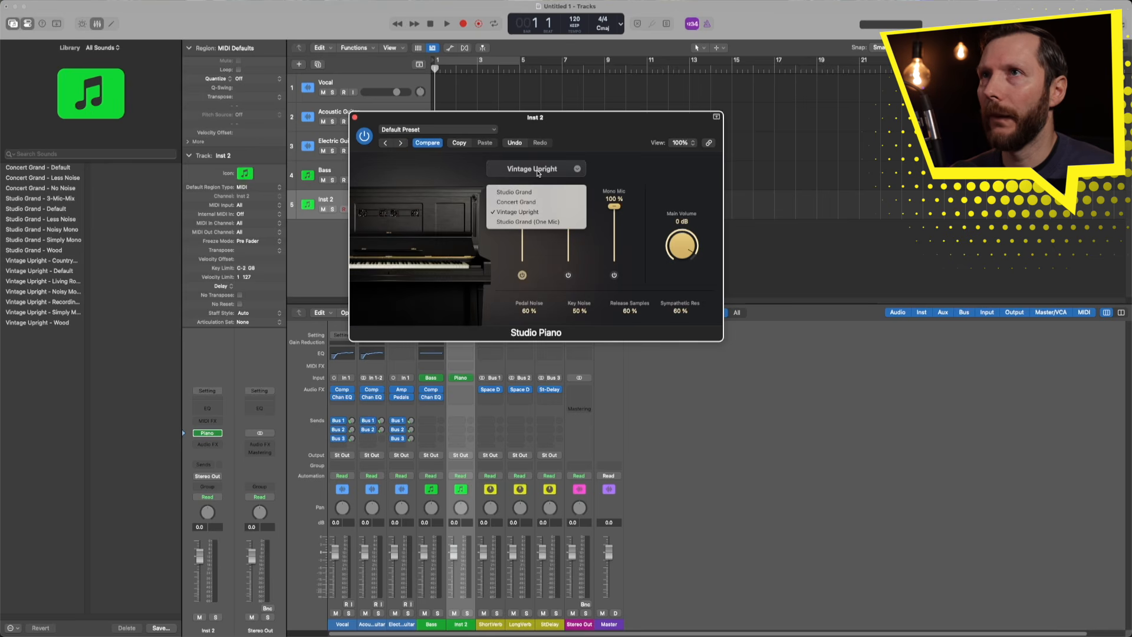
pyautogui.click(540, 192)
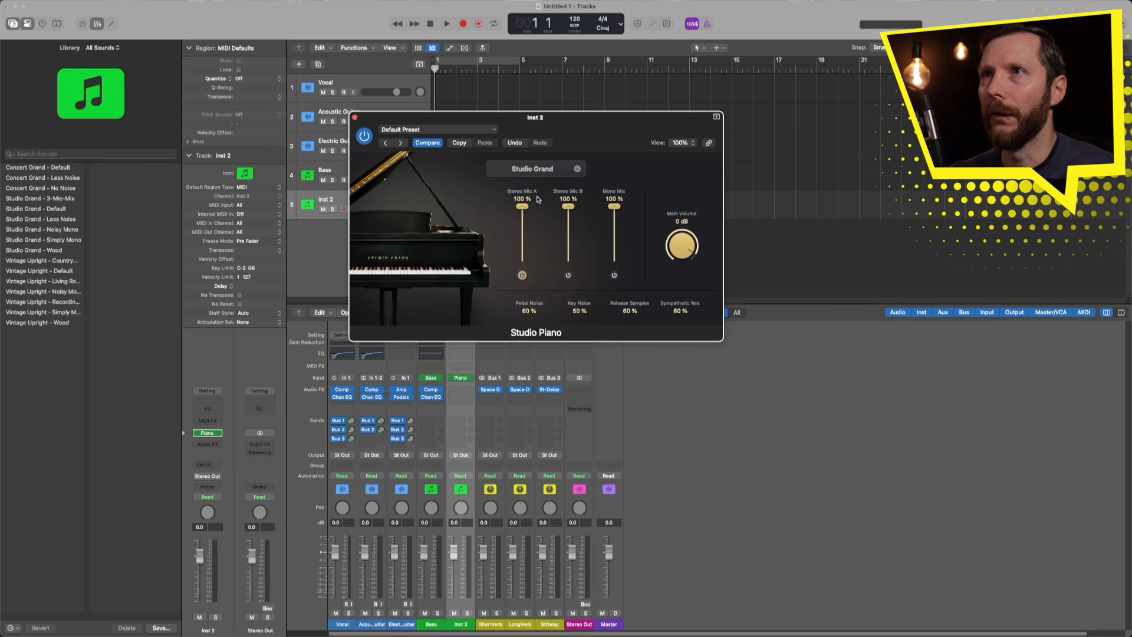
pyautogui.click(354, 118)
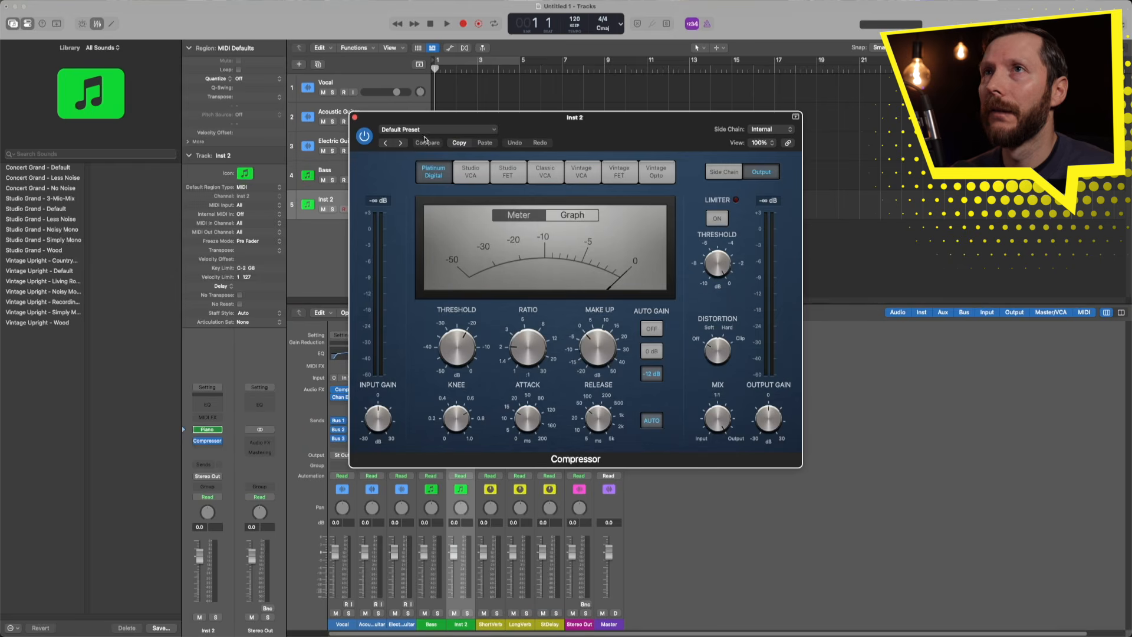
# - Load the 02 Keyboards > Piano preset into Inst 2's Compressor and close it
pyautogui.click(422, 129)
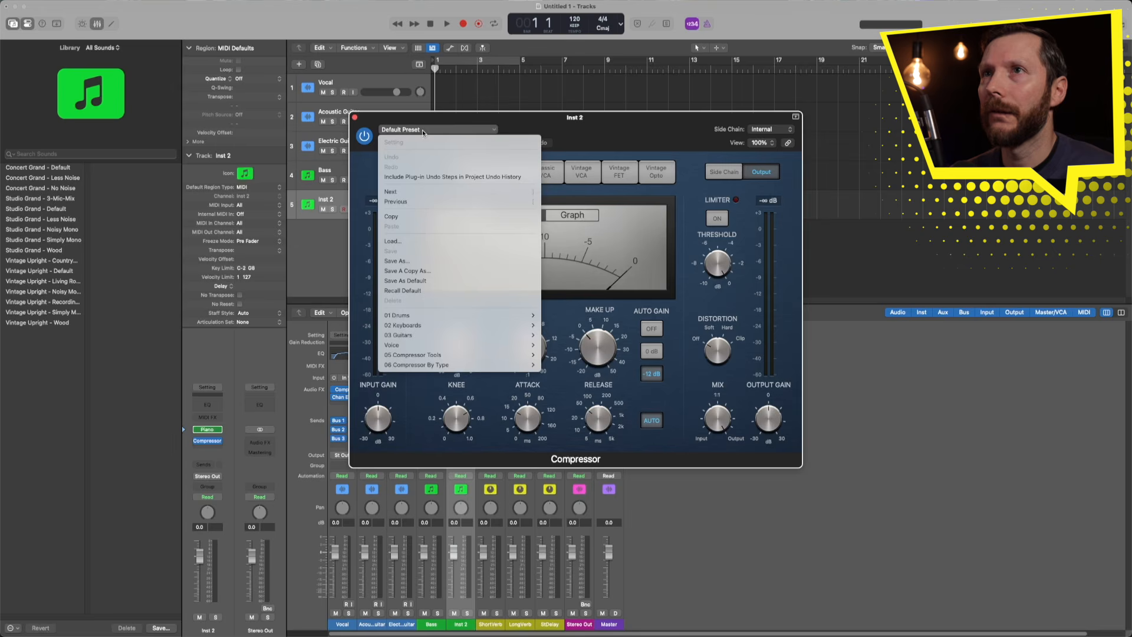
pyautogui.moveTo(452, 325)
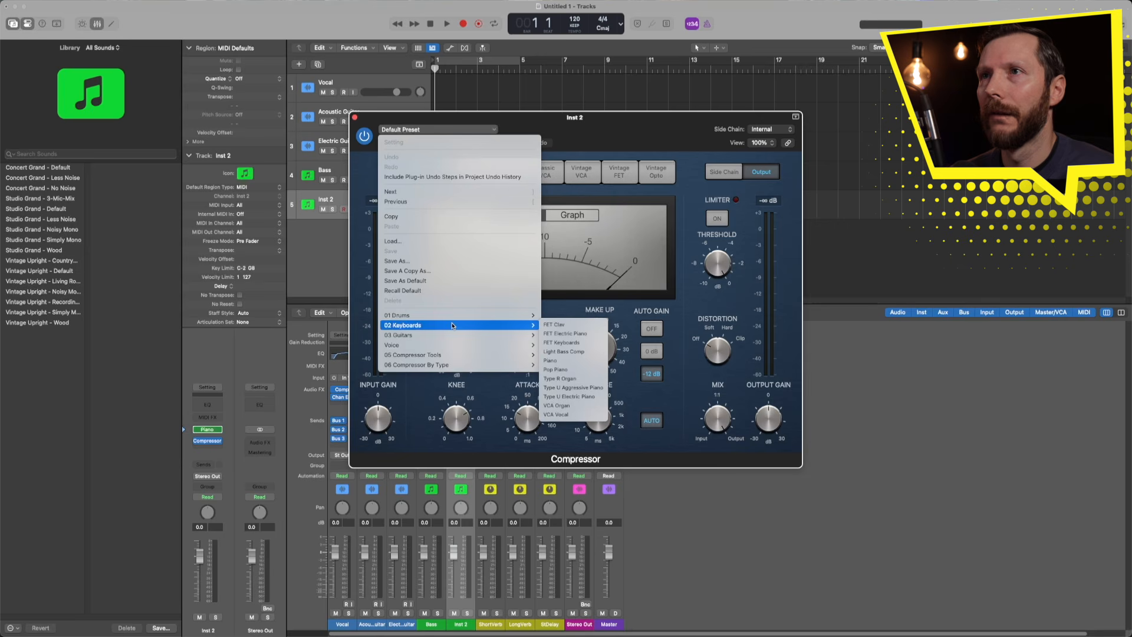
pyautogui.click(568, 361)
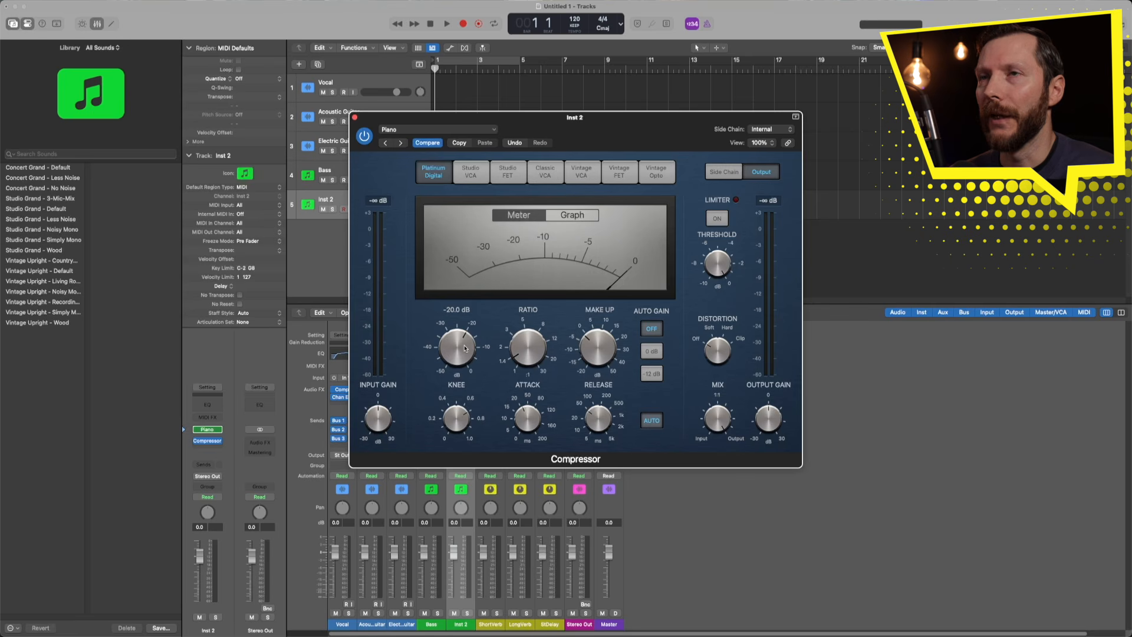
pyautogui.click(354, 118)
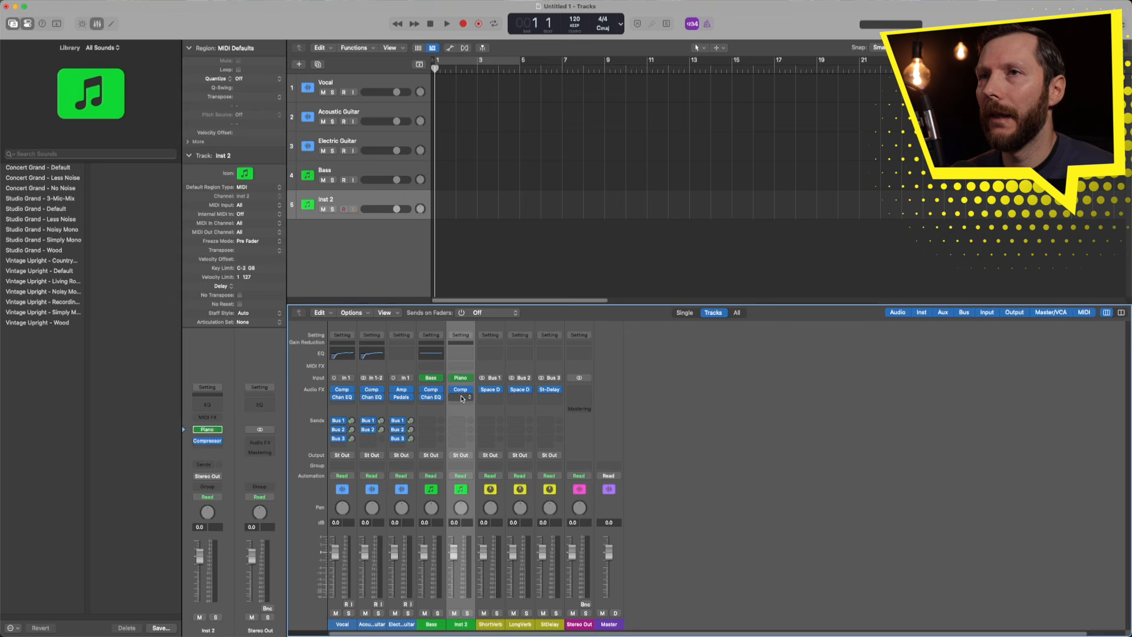
# - Insert a Channel EQ on Inst 2 with the 02 Keyboards > Grand Piano EQ 01 preset, low cut off
pyautogui.click(463, 355)
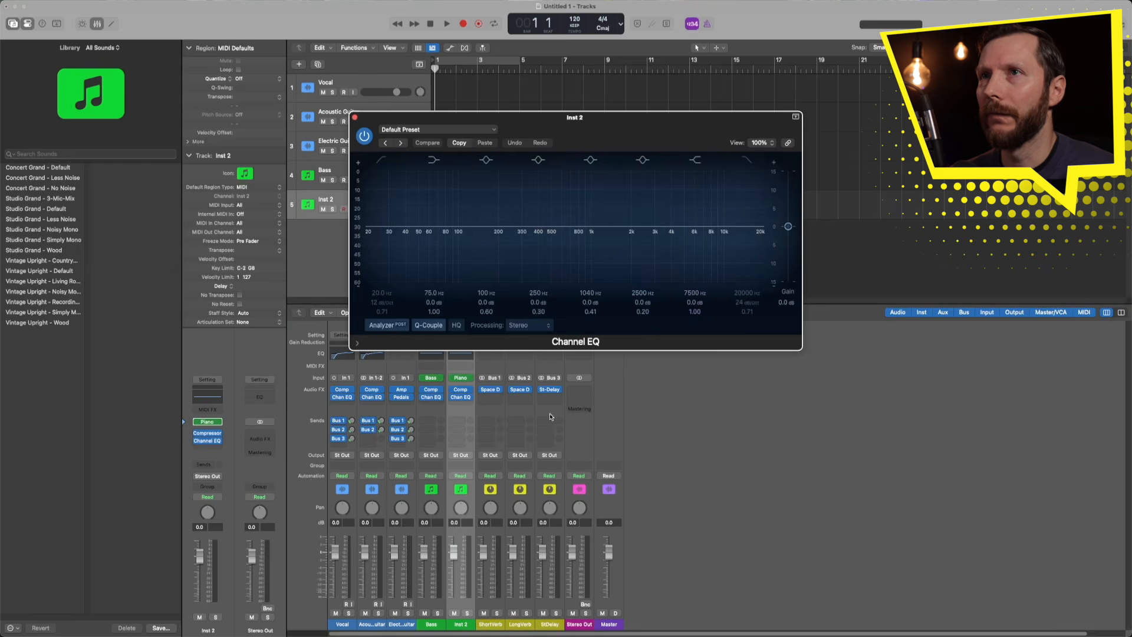
pyautogui.click(419, 131)
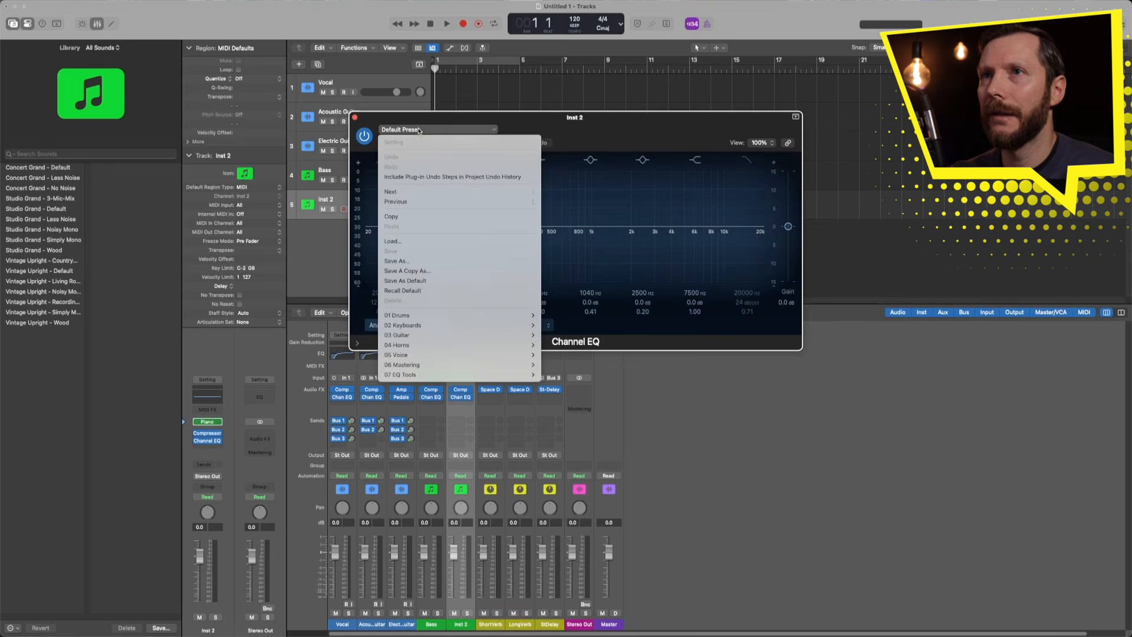
pyautogui.moveTo(453, 325)
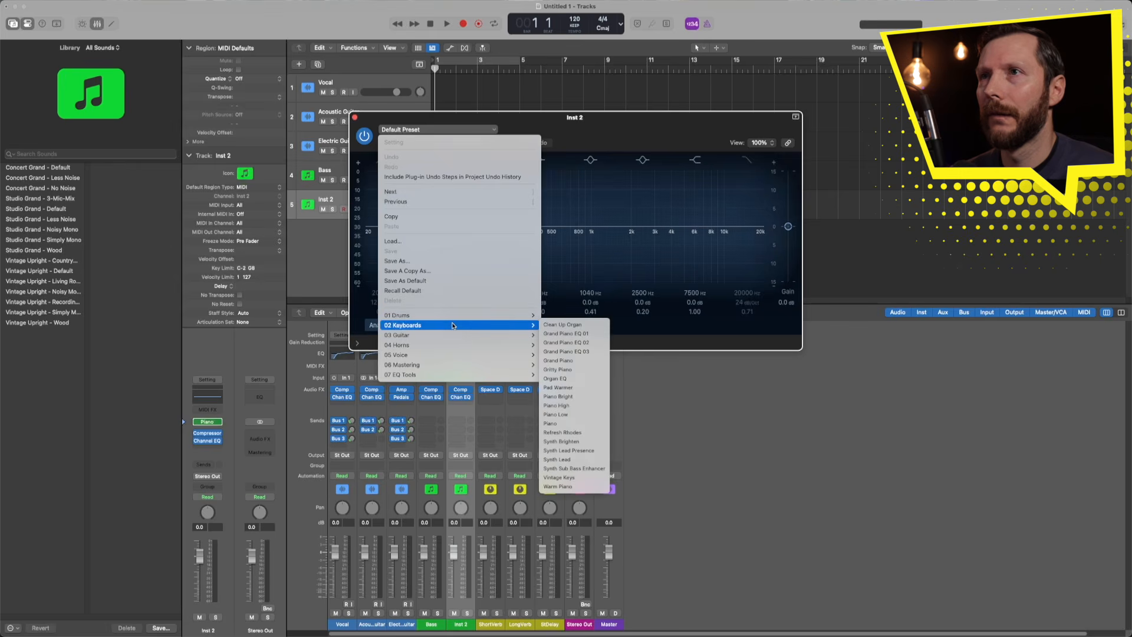
pyautogui.click(598, 335)
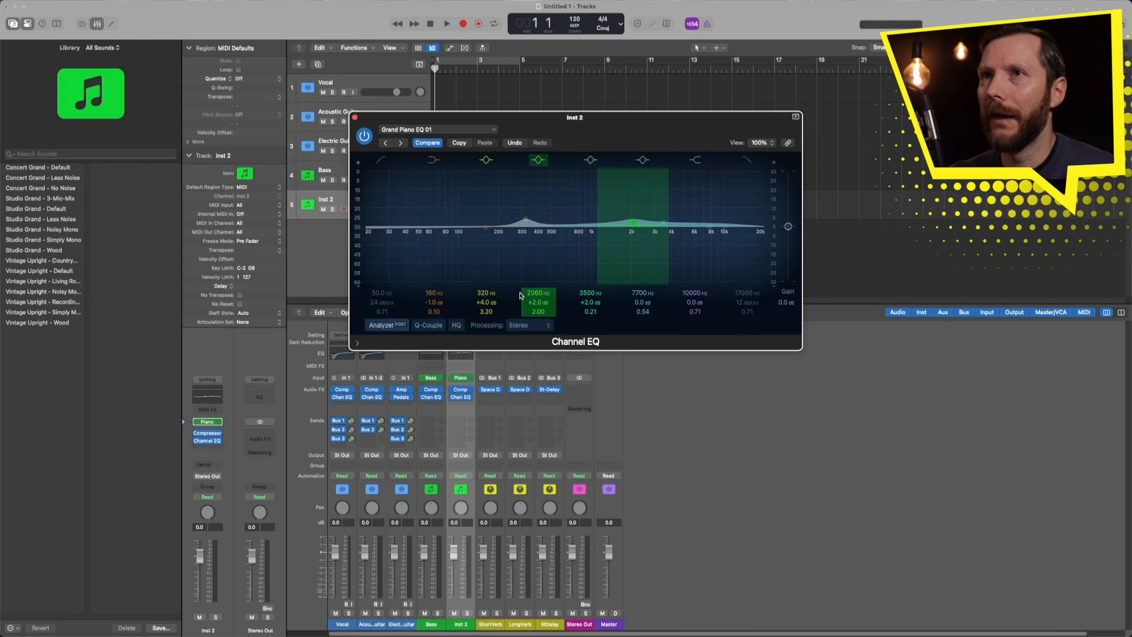
pyautogui.click(382, 281)
pyautogui.moveTo(380, 290)
pyautogui.mouseDown()
pyautogui.moveTo(414, 290)
pyautogui.moveTo(382, 289)
pyautogui.mouseUp()
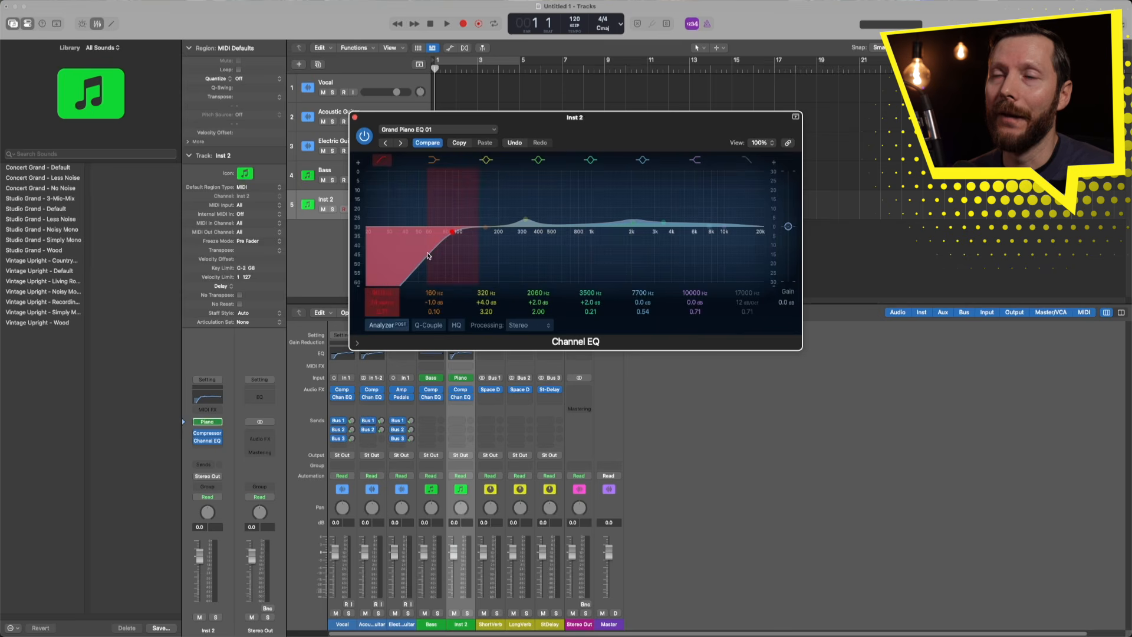
pyautogui.click(381, 160)
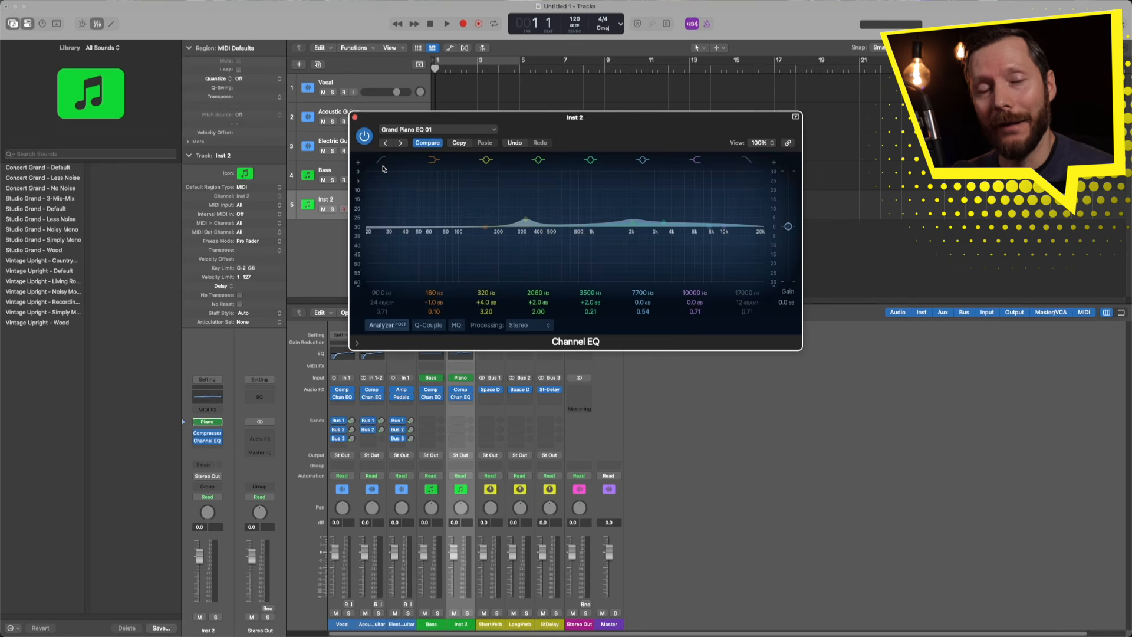
pyautogui.press('super+w')
# - Send Inst 2 to Bus 1 (ShortVerb) and Bus 2 (LongVerb)
pyautogui.click(459, 420)
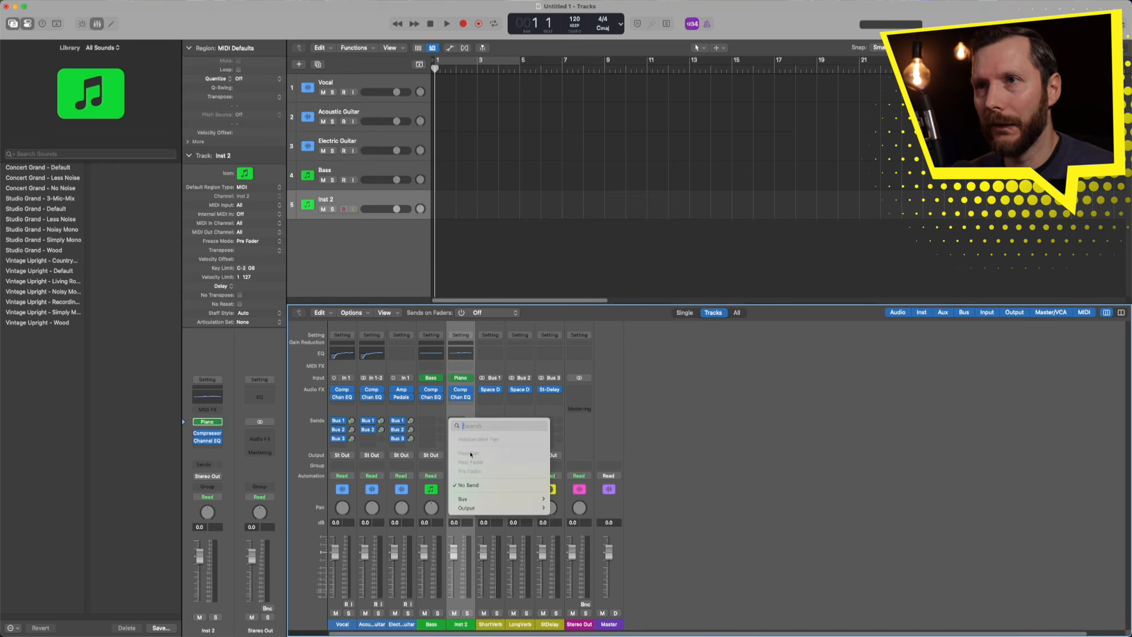
pyautogui.moveTo(498, 499)
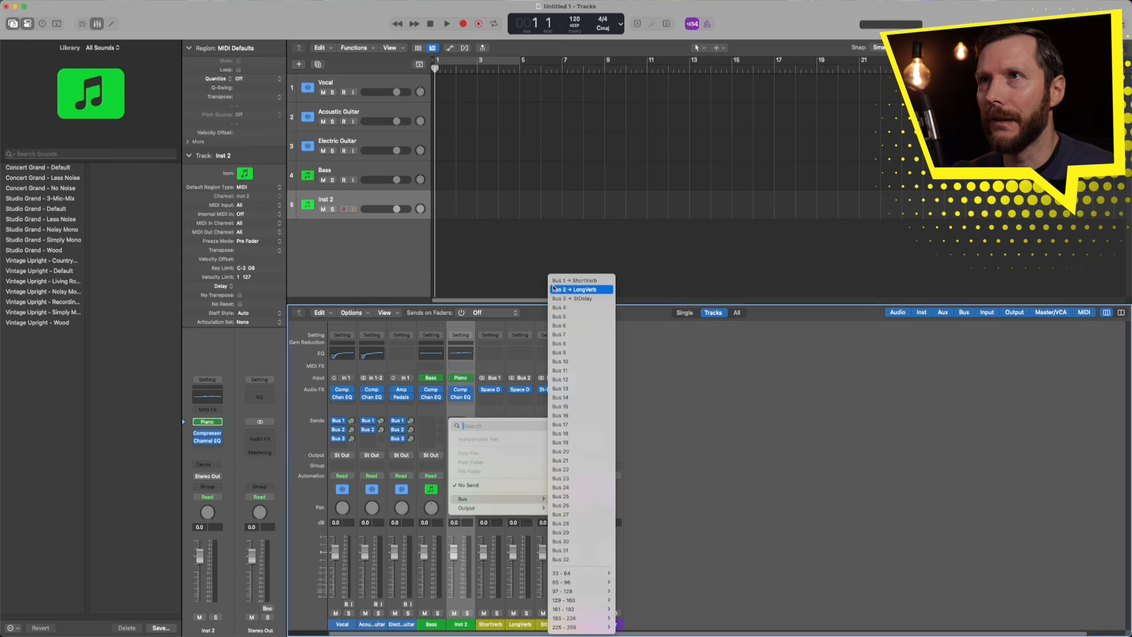
pyautogui.click(573, 280)
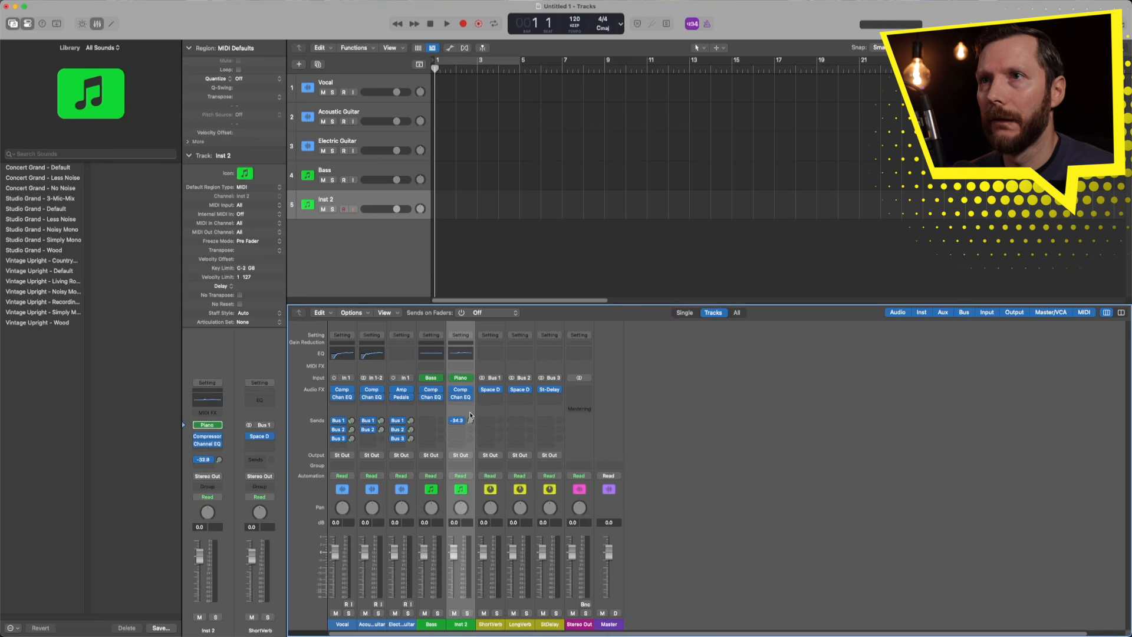
pyautogui.click(457, 430)
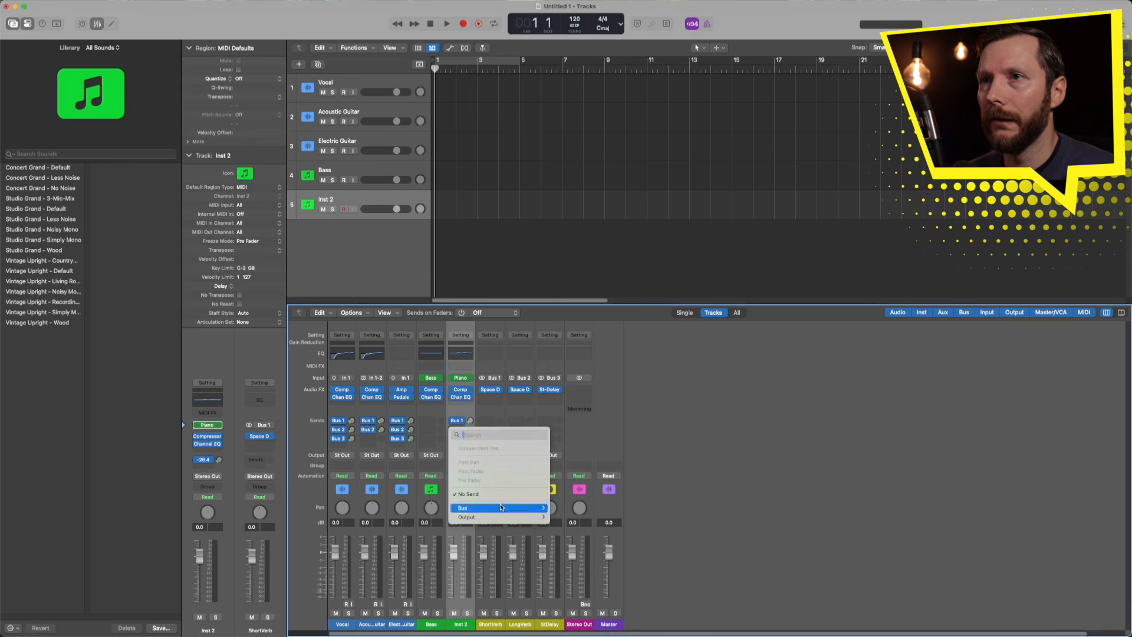
pyautogui.moveTo(501, 508)
pyautogui.click(554, 290)
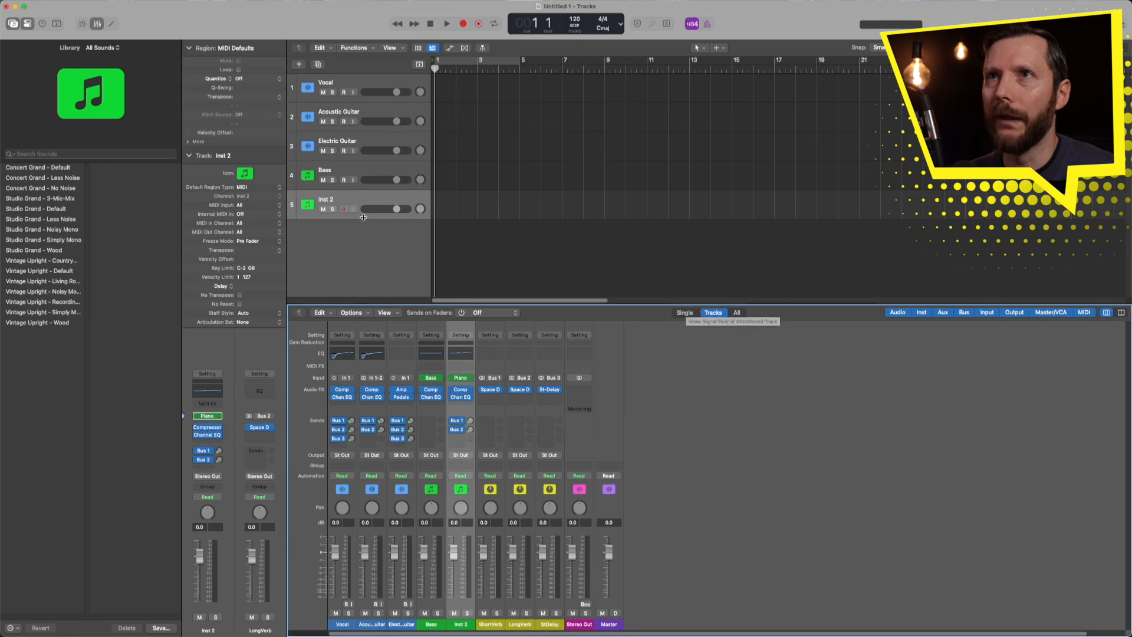
# - Rename the track to 'Piano' and bring up the Create New Track dialog
pyautogui.doubleClick(330, 200)
pyautogui.write('Piano')
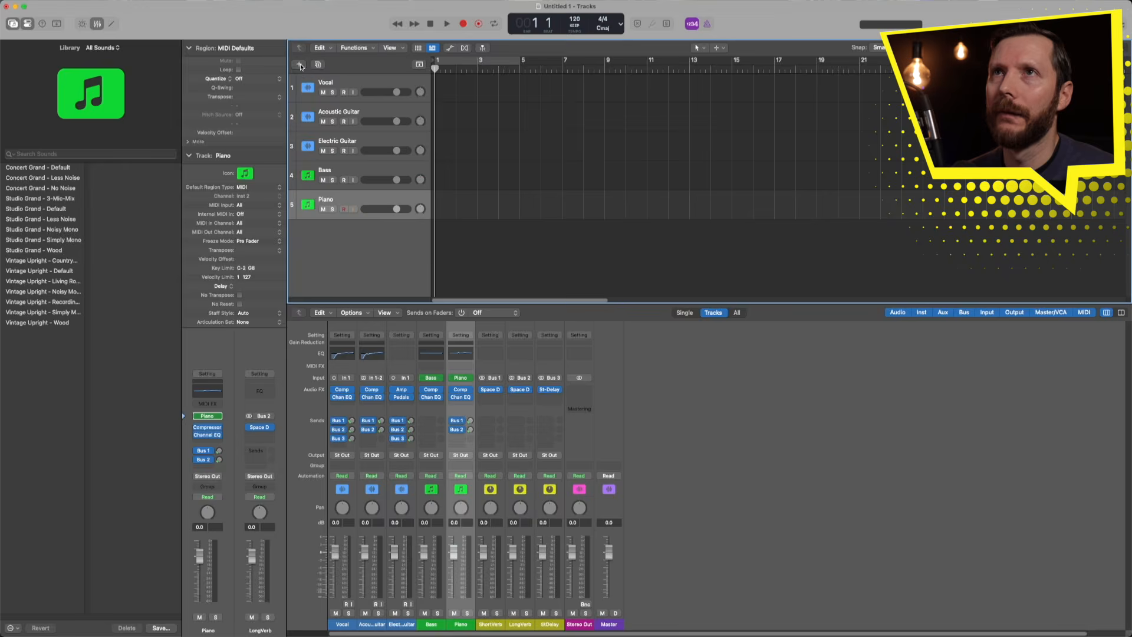
pyautogui.click(298, 64)
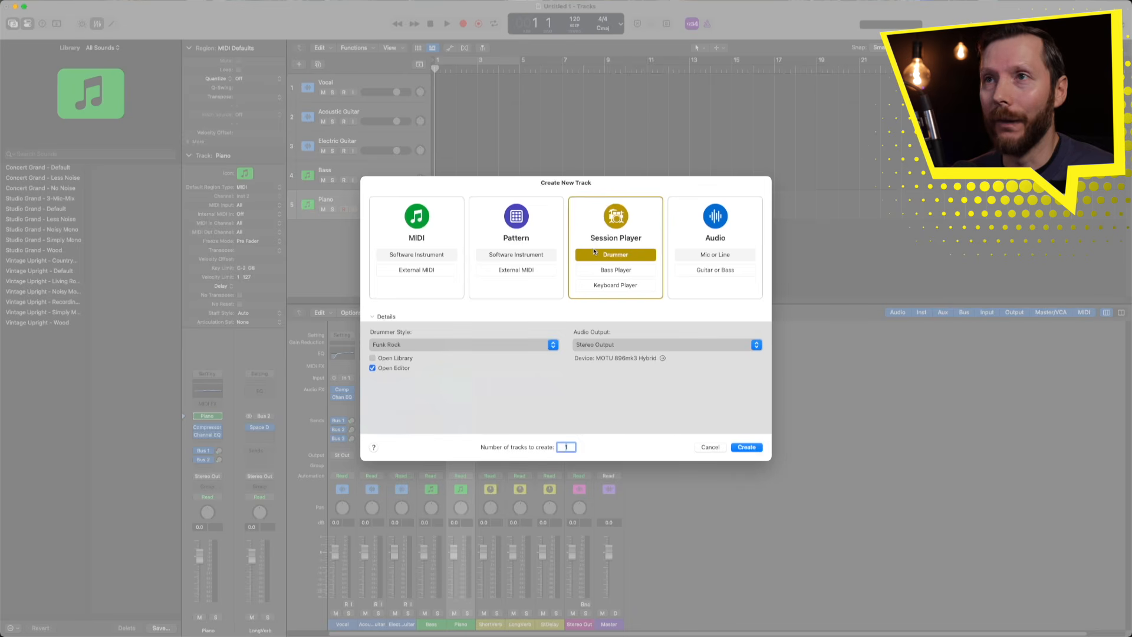
# - Create a Session Player drummer track, Bluebird, in the Pop Songwriter style
pyautogui.click(488, 345)
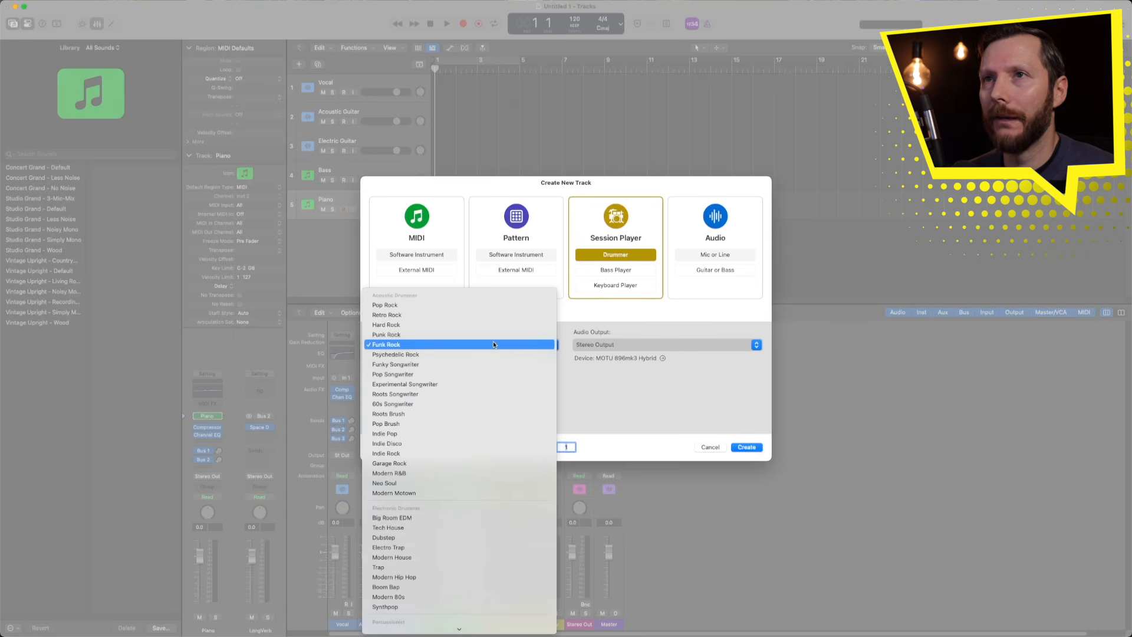
pyautogui.click(437, 373)
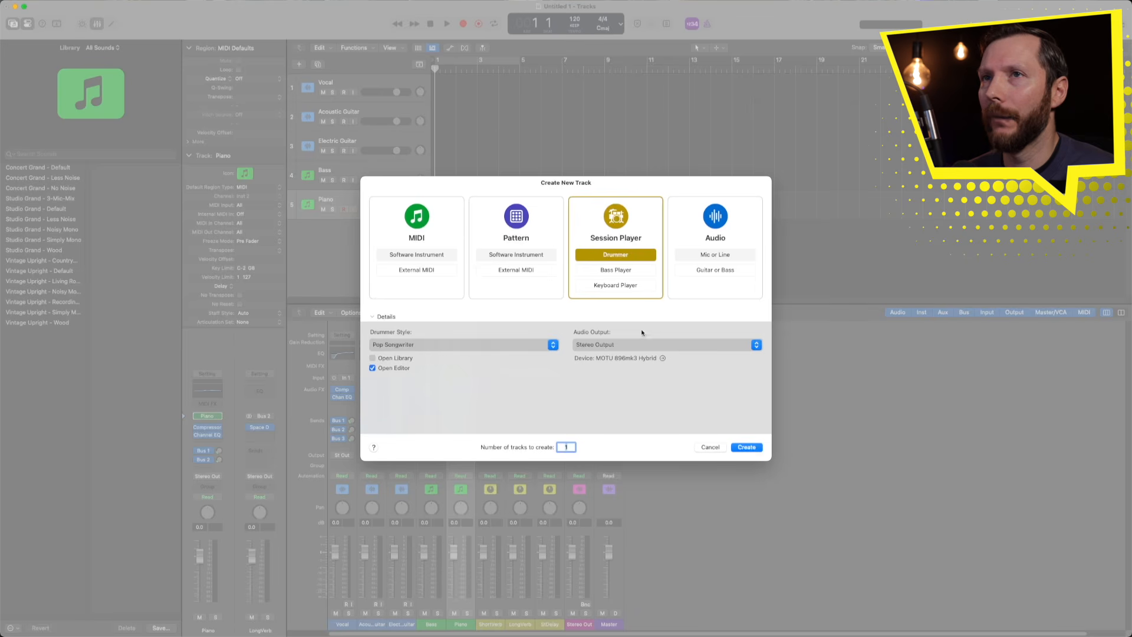
pyautogui.click(746, 446)
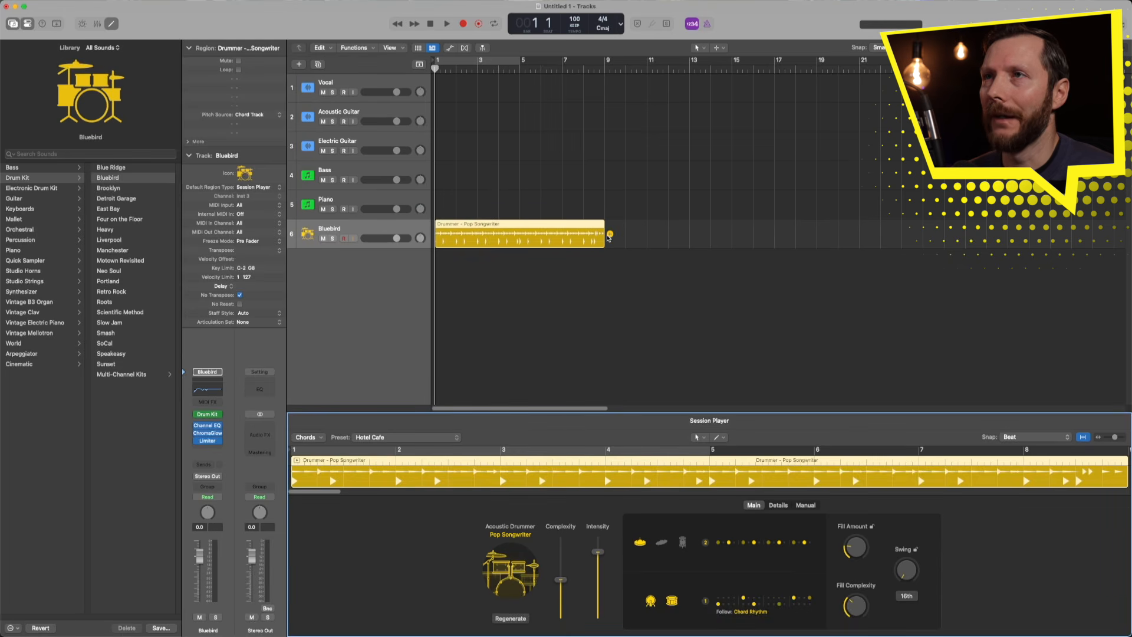
# - Test-stretch the drummer region, then browse Drum Kit > Multi-Channel Kits in the Library
pyautogui.moveTo(603, 247)
pyautogui.mouseDown()
pyautogui.moveTo(749, 247)
pyautogui.moveTo(533, 252)
pyautogui.moveTo(598, 254)
pyautogui.mouseUp()
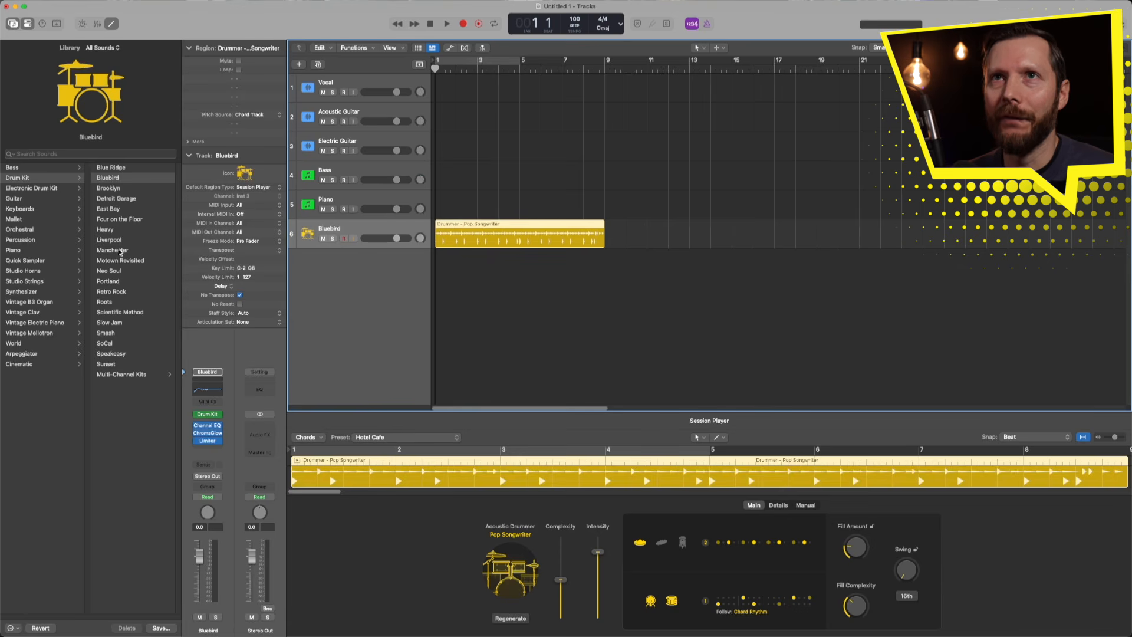
pyautogui.press('y')
pyautogui.press('y')
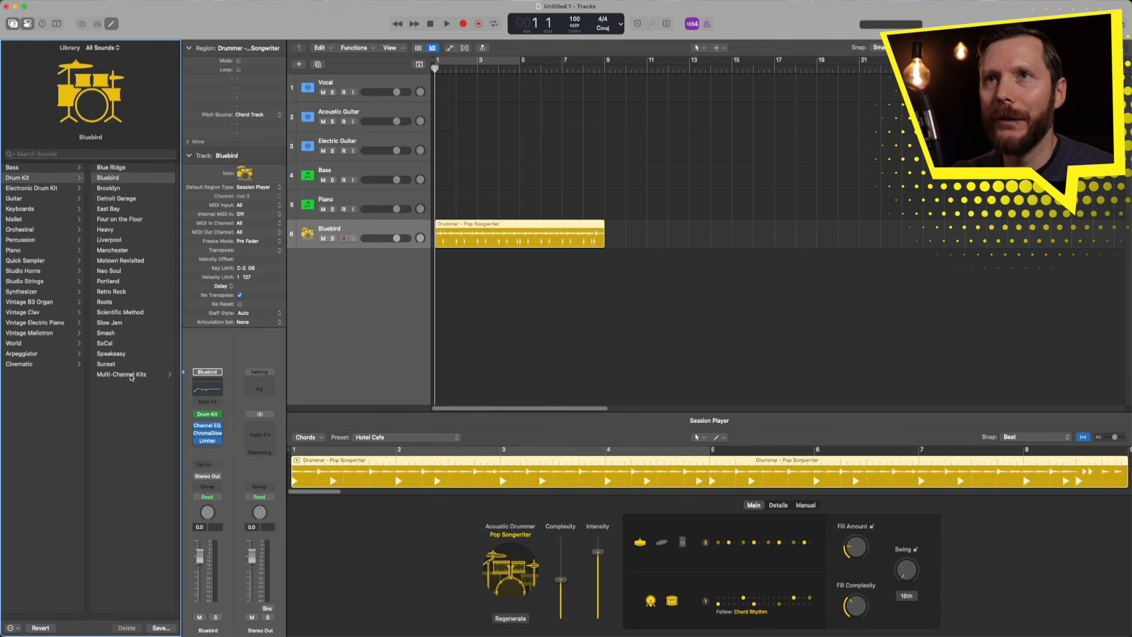
pyautogui.click(131, 375)
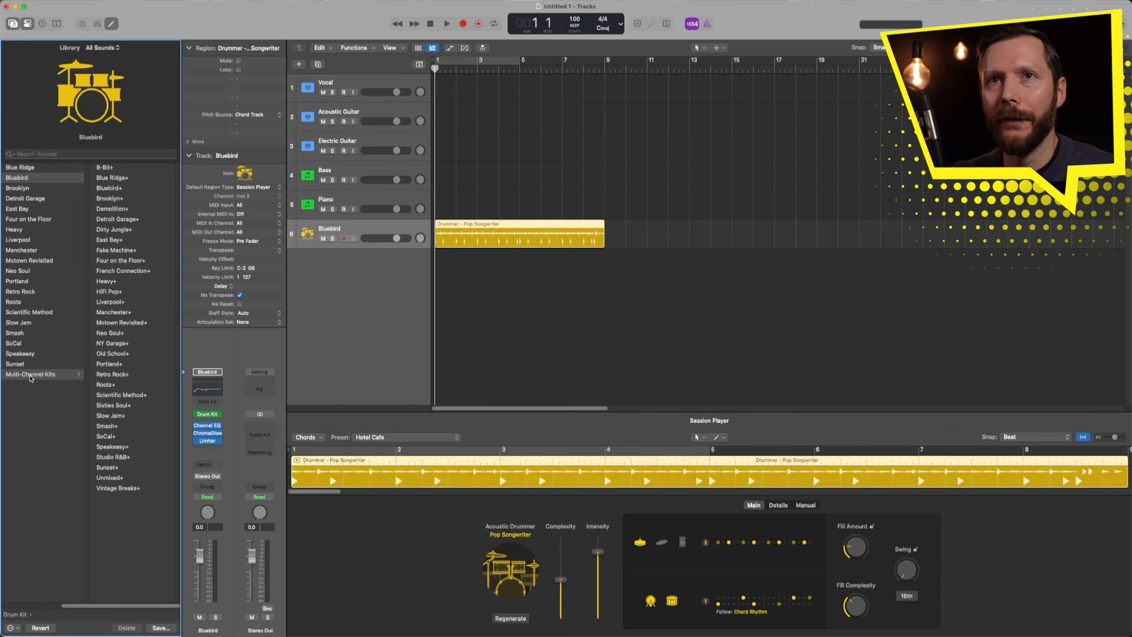
# - Load the Bluebird+ kit and expand its stack to show the Overheads, Kick, Snare and other drum tracks
pyautogui.click(122, 188)
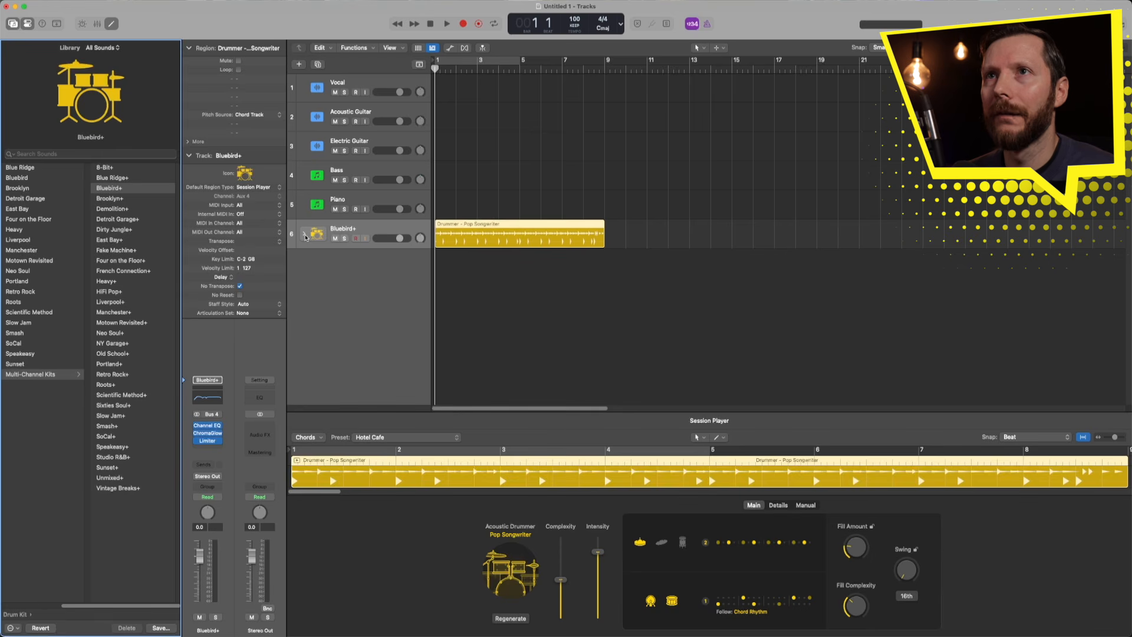
pyautogui.click(304, 235)
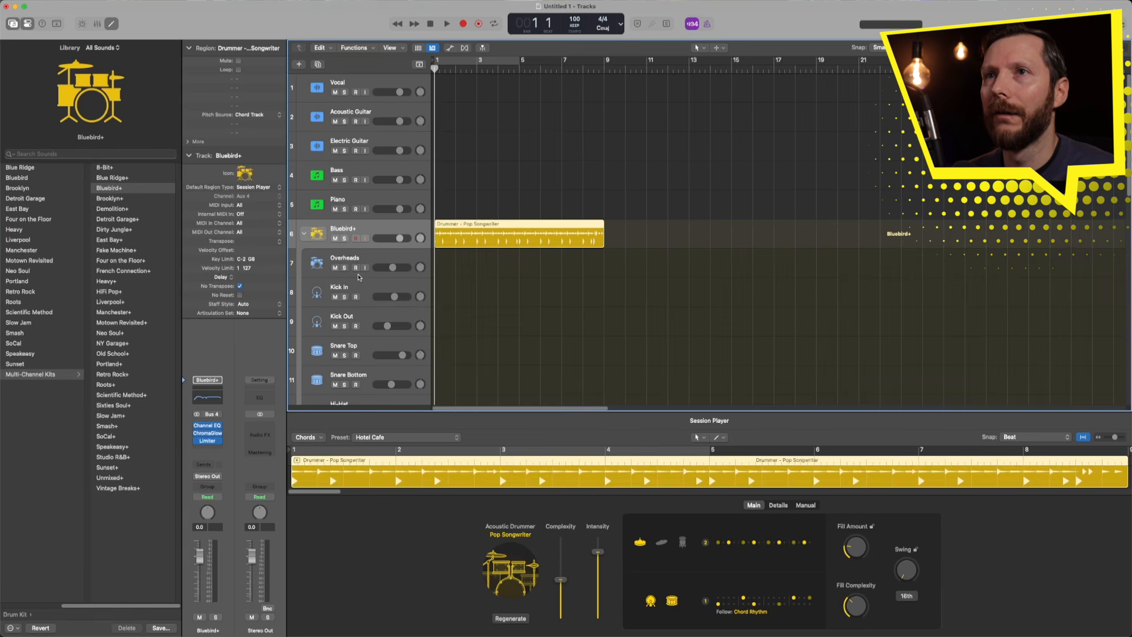
pyautogui.scroll(-10, 358, 277)
pyautogui.scroll(10, 358, 276)
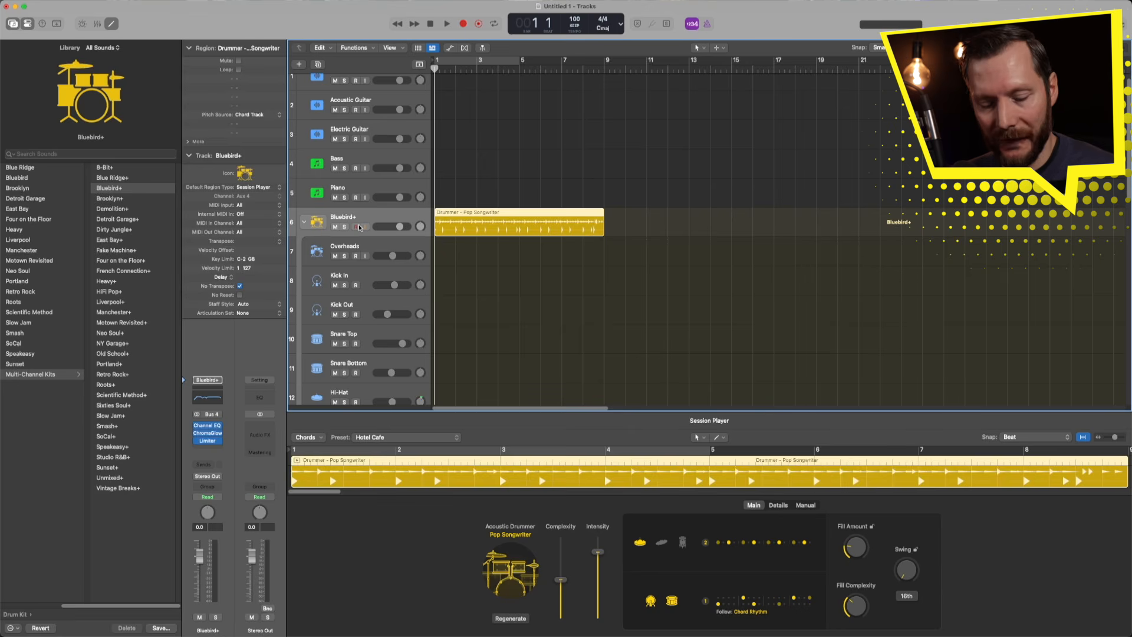
# - Step through the Kick, Snare and Hi-Hat channels in the mixer, then collapse the Bluebird+ stack
pyautogui.press('x')
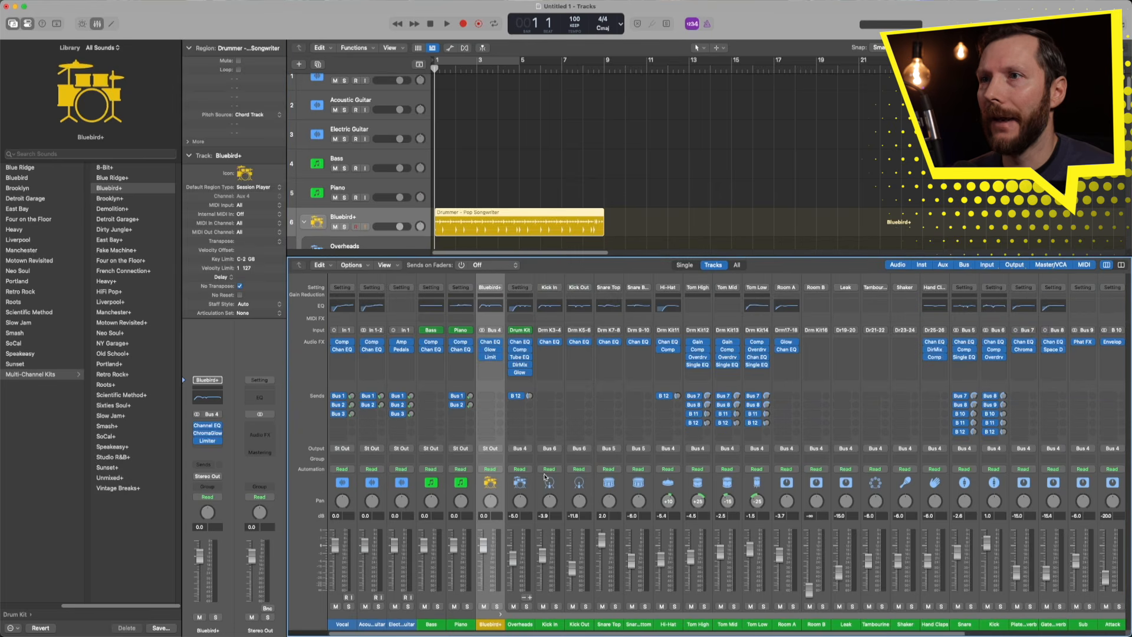
pyautogui.press('Down')
pyautogui.press('Down')
pyautogui.press('Down')
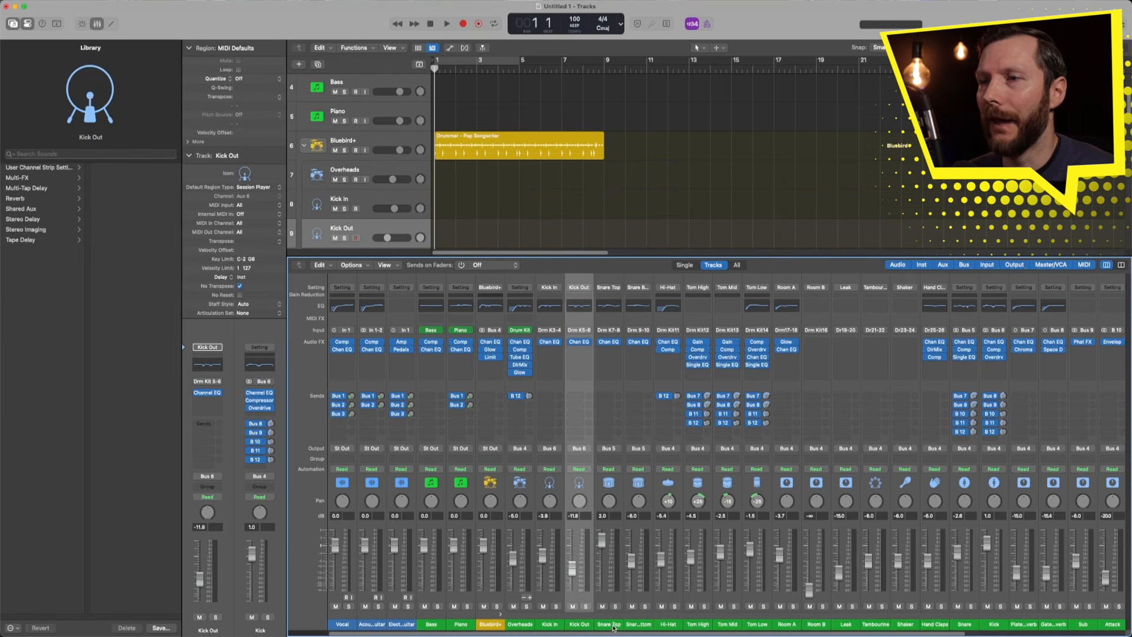
pyautogui.press('Down')
pyautogui.press('Down')
pyautogui.press('Down')
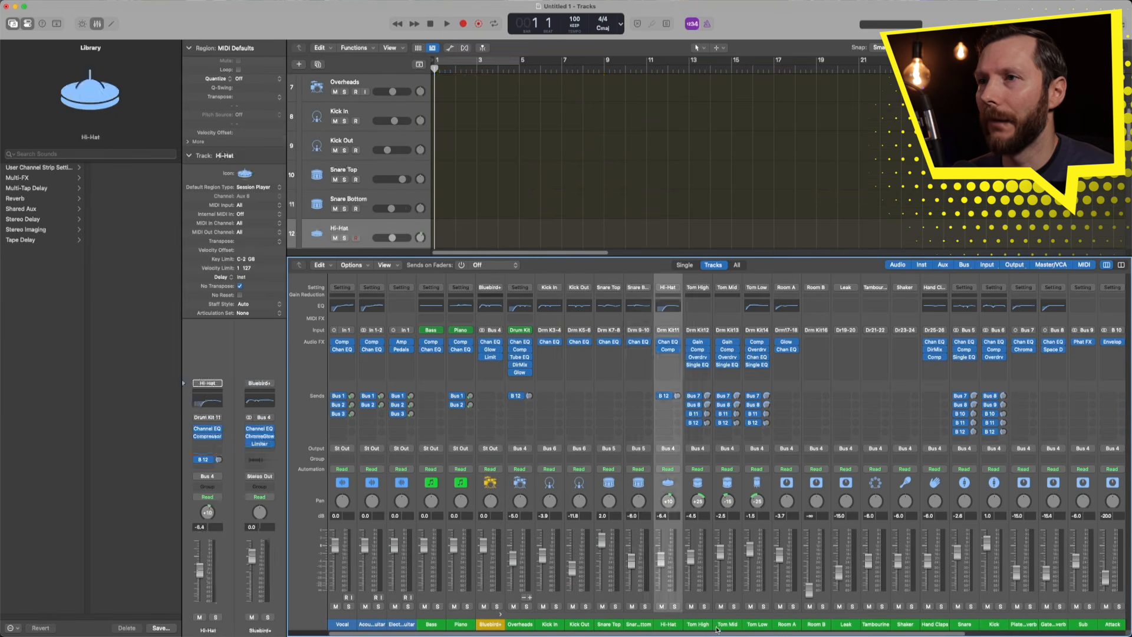
pyautogui.press('Down')
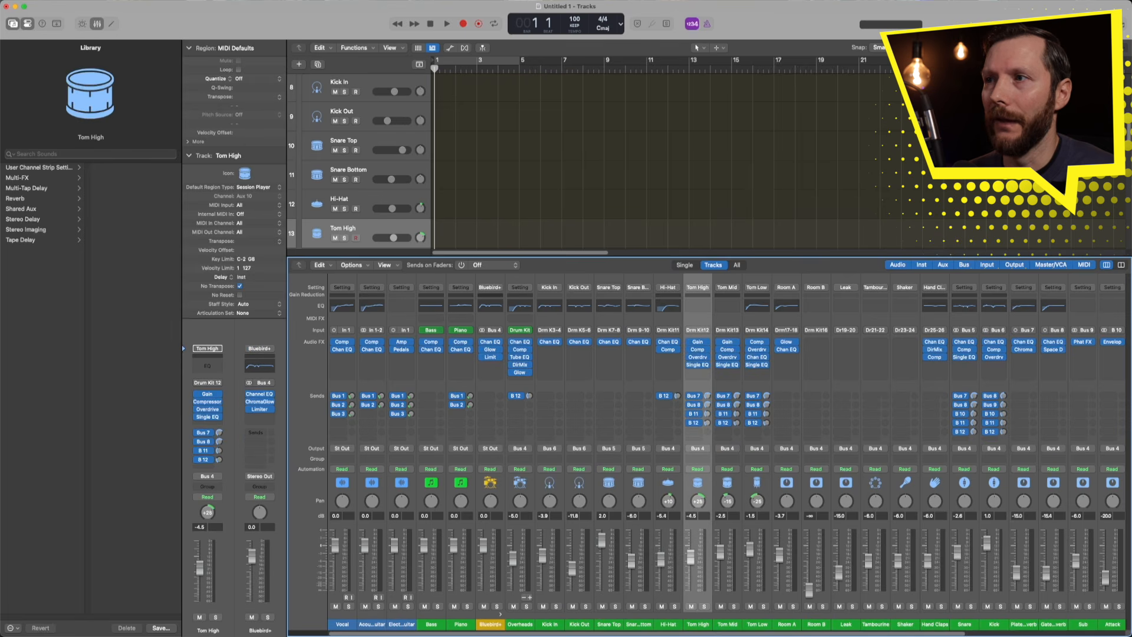
pyautogui.moveTo(940, 634)
pyautogui.mouseDown()
pyautogui.moveTo(1036, 634)
pyautogui.moveTo(936, 635)
pyautogui.mouseUp()
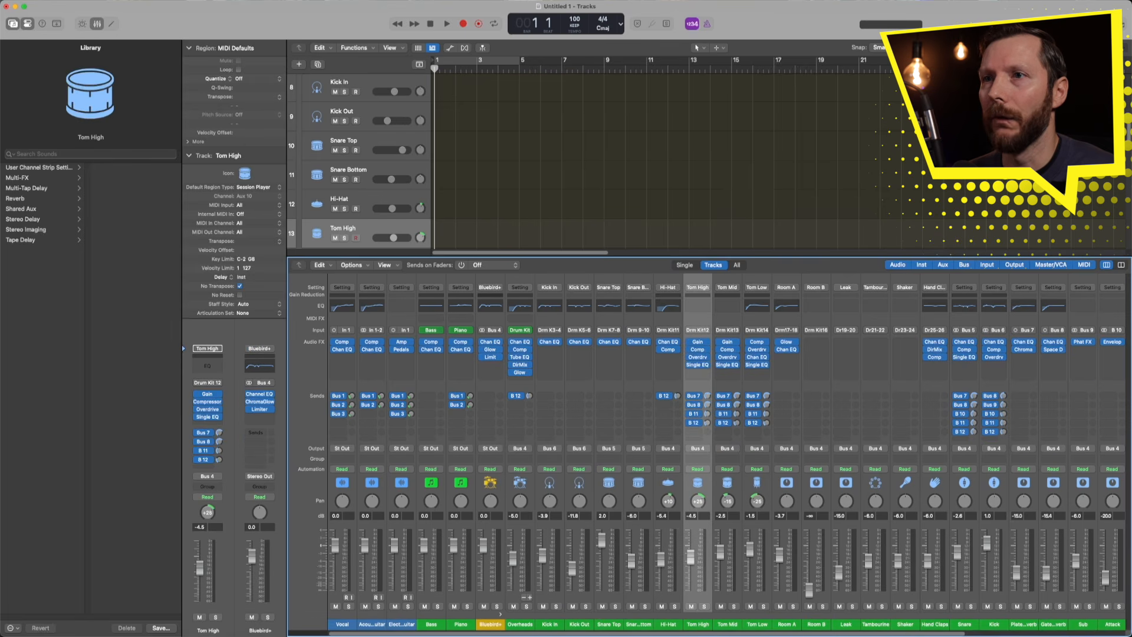
pyautogui.click(500, 616)
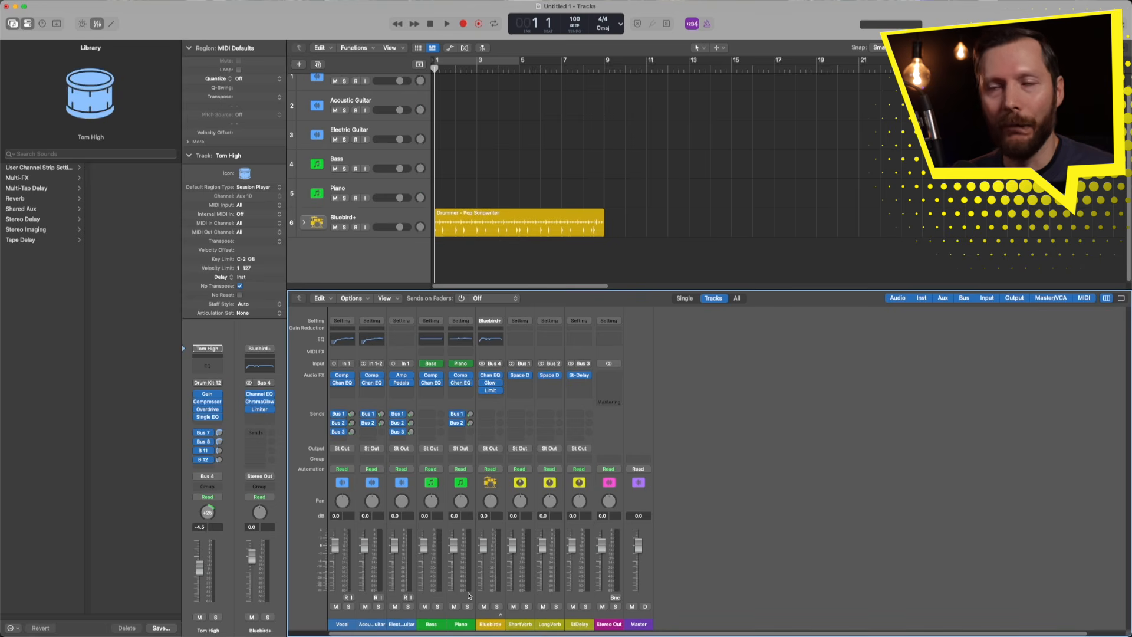
# - Give the Piano track a grand piano icon from the Keyboards category
pyautogui.click(486, 624)
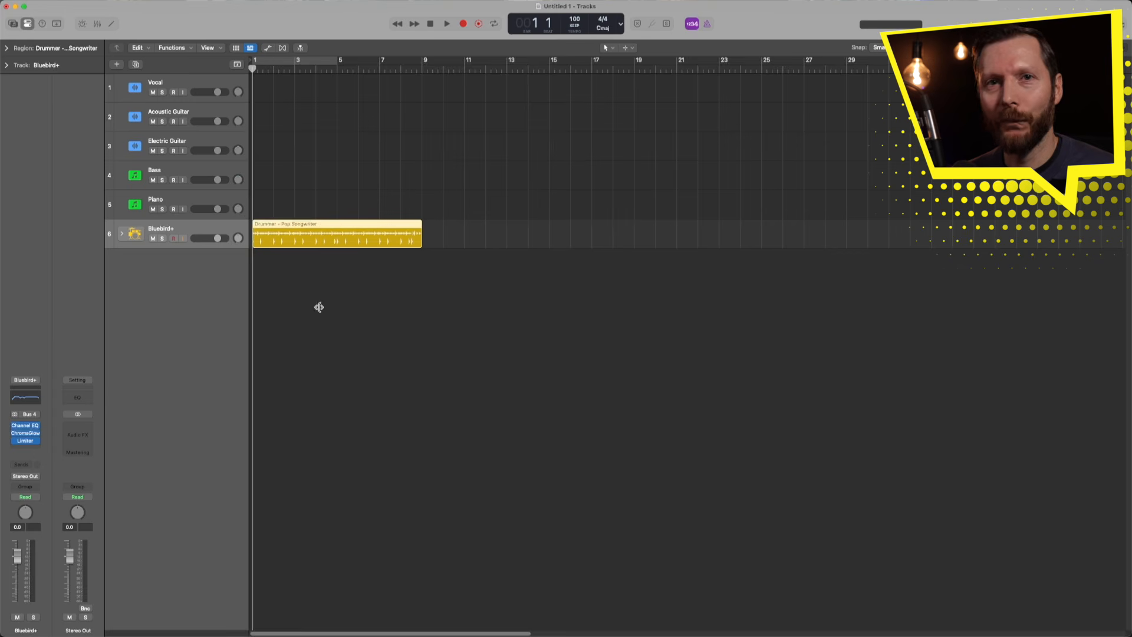
pyautogui.click(139, 206)
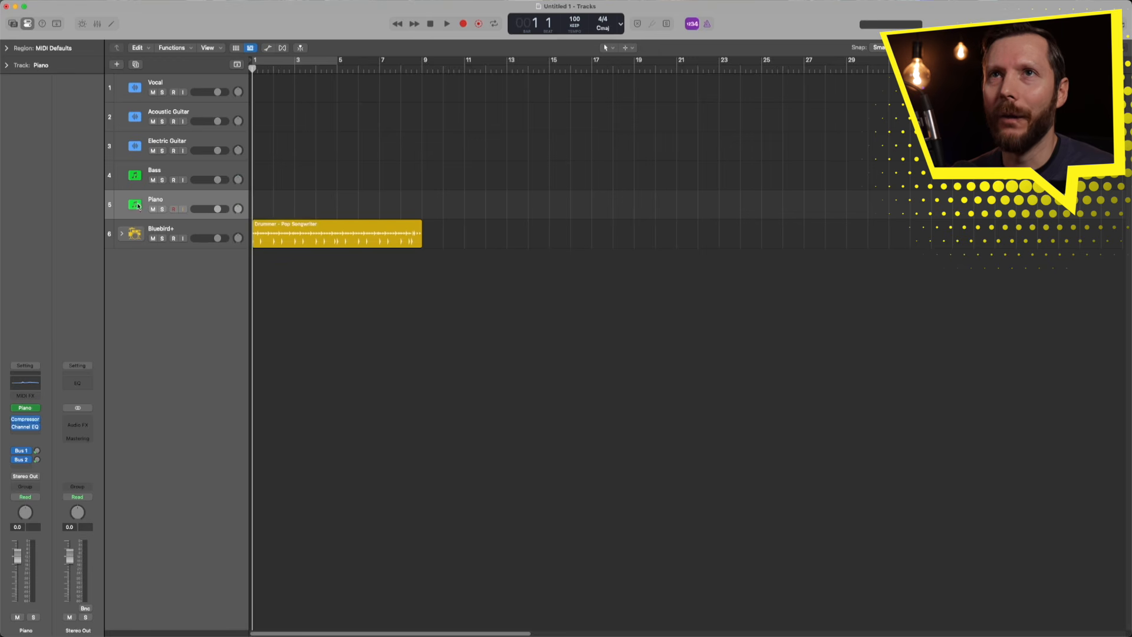
pyautogui.click(136, 206)
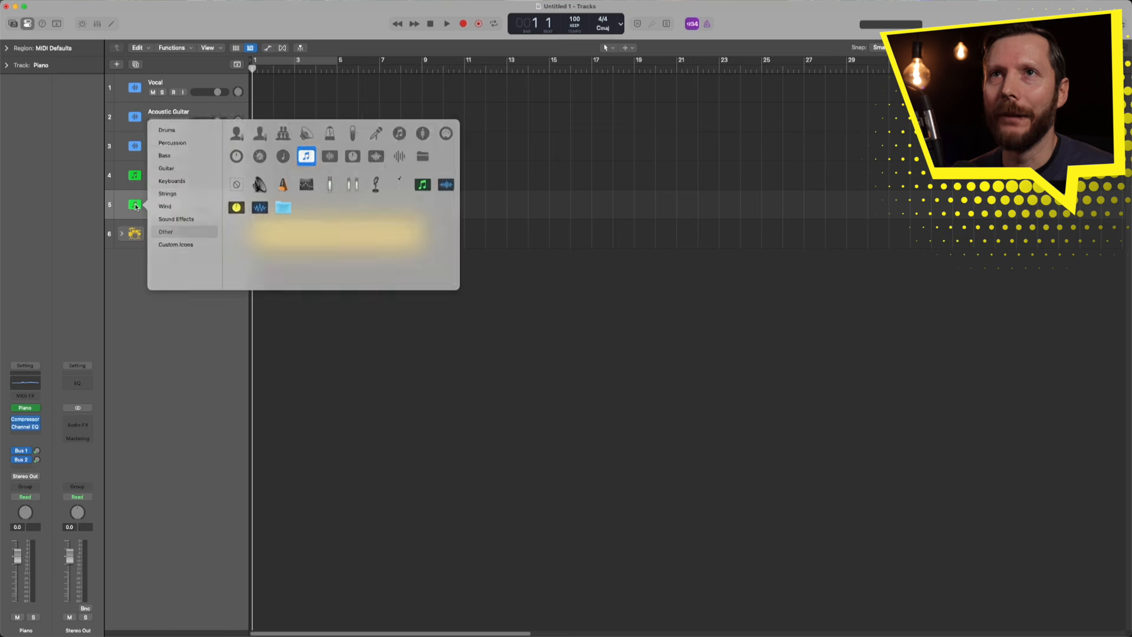
pyautogui.click(178, 180)
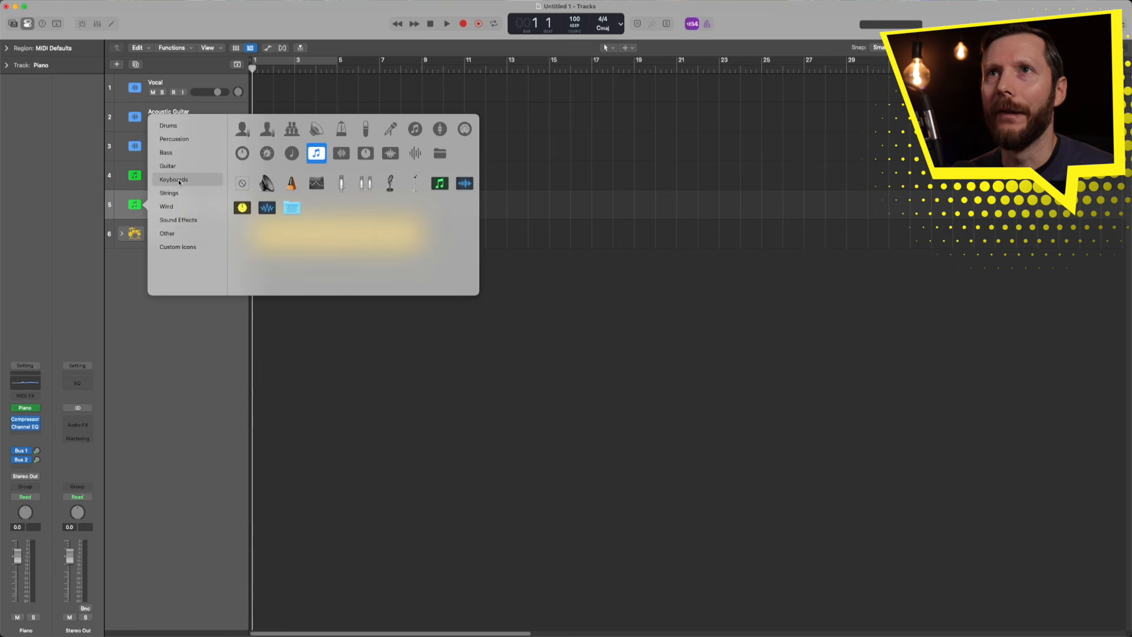
pyautogui.click(240, 183)
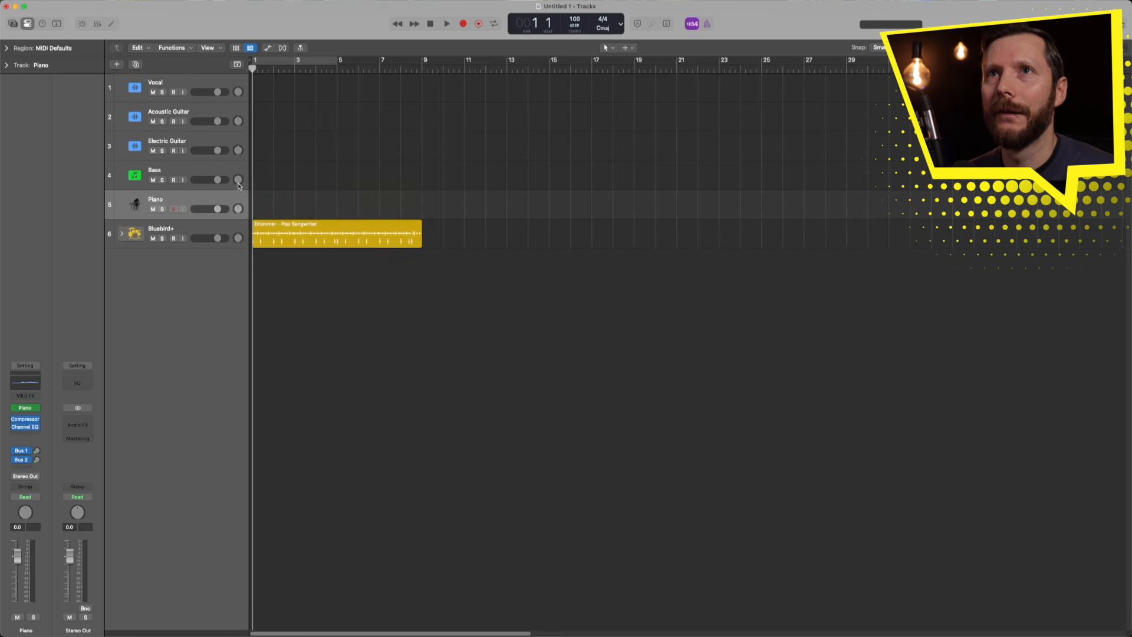
# - Give the Bass track a bass guitar icon and the Electric Guitar track a guitar icon
pyautogui.click(134, 177)
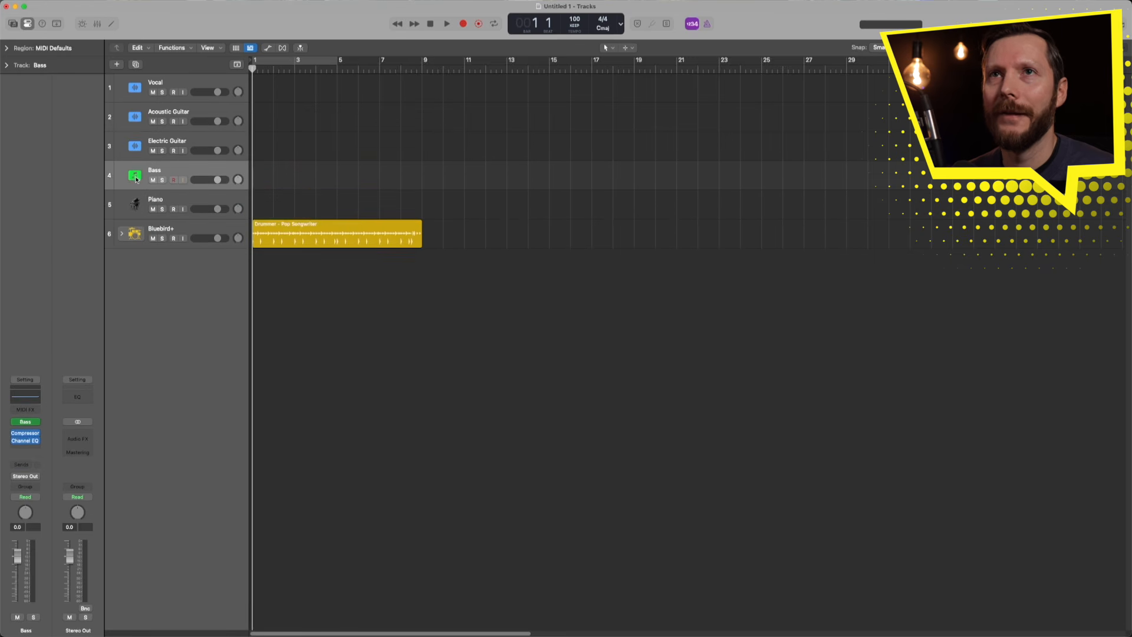
pyautogui.click(137, 176)
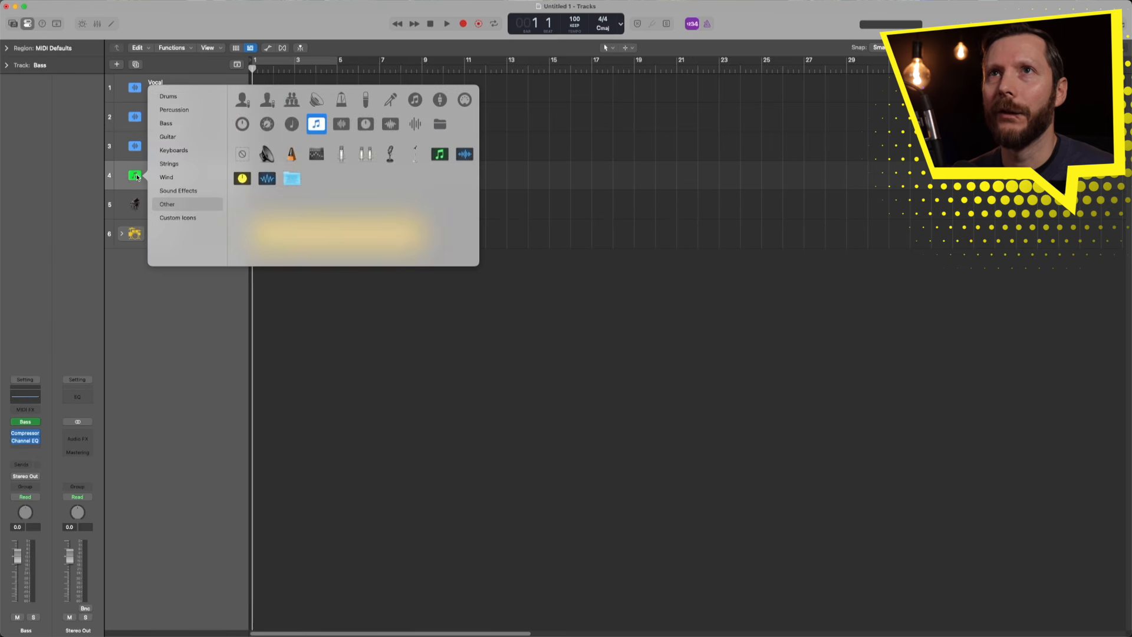
pyautogui.click(166, 123)
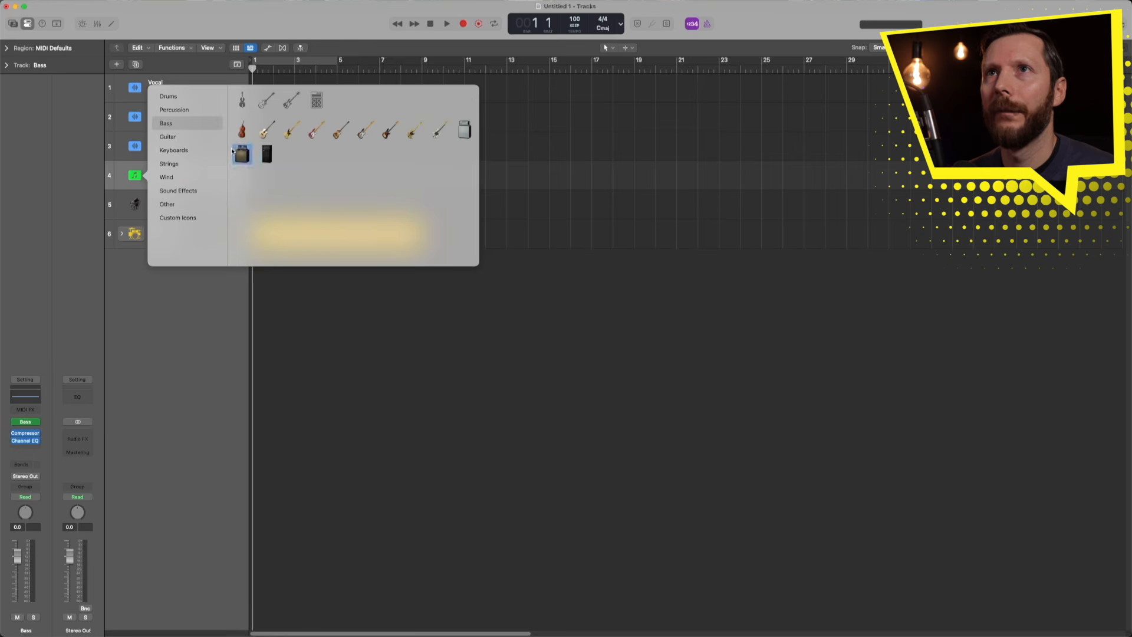
pyautogui.click(365, 129)
pyautogui.click(135, 146)
pyautogui.click(135, 146)
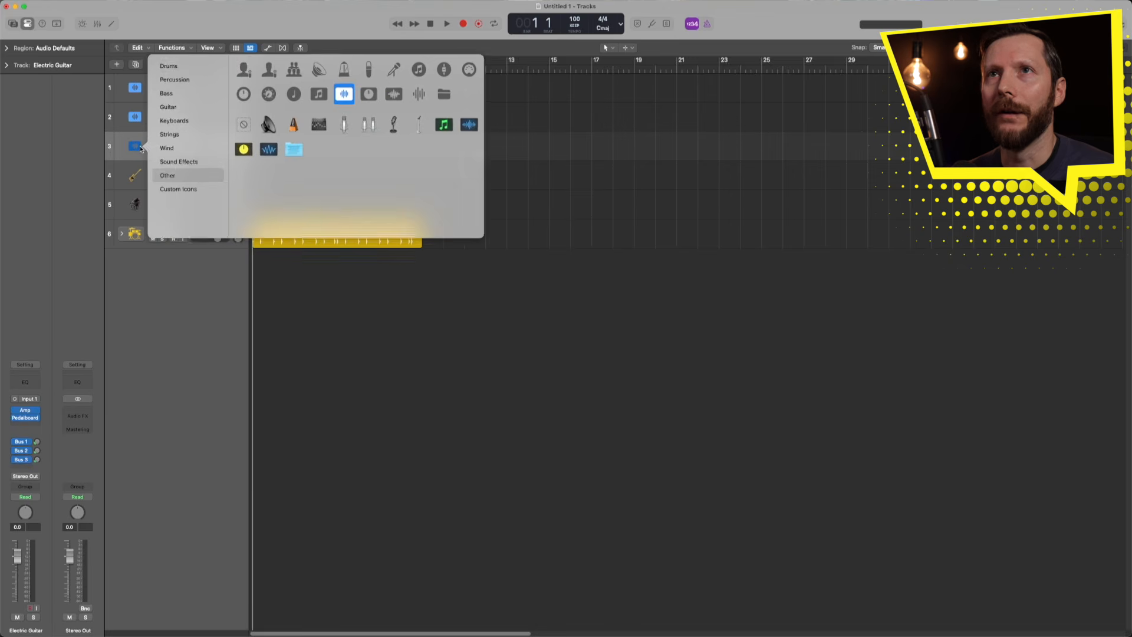
pyautogui.click(167, 108)
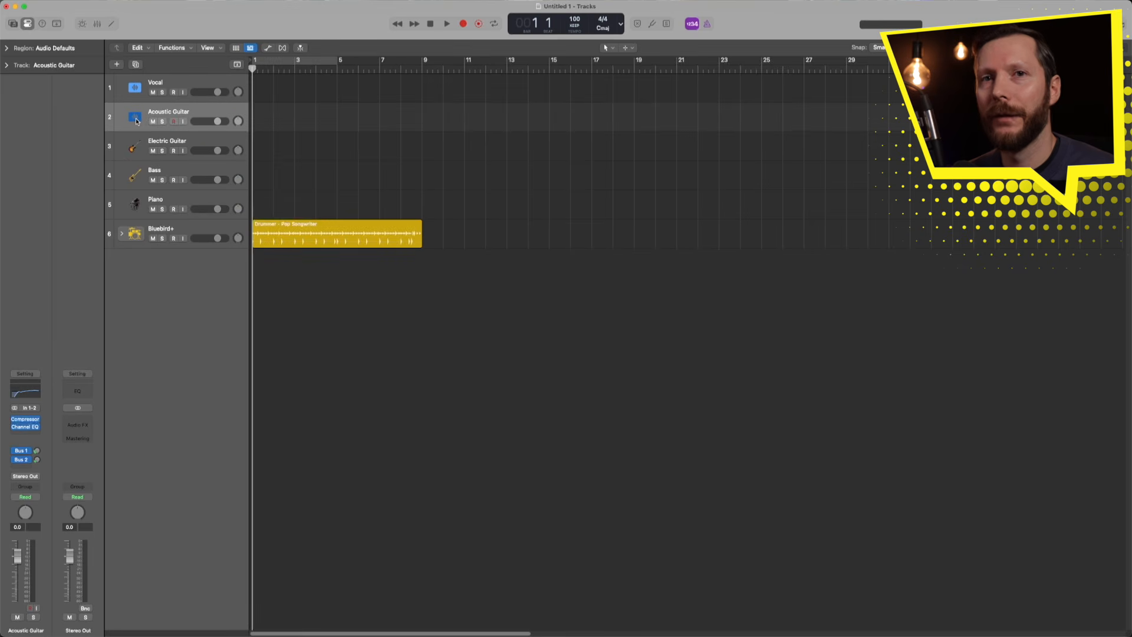
# - Give the Acoustic Guitar track a guitar icon and the Vocal track a stand microphone icon
pyautogui.click(136, 121)
pyautogui.click(136, 89)
pyautogui.click(136, 88)
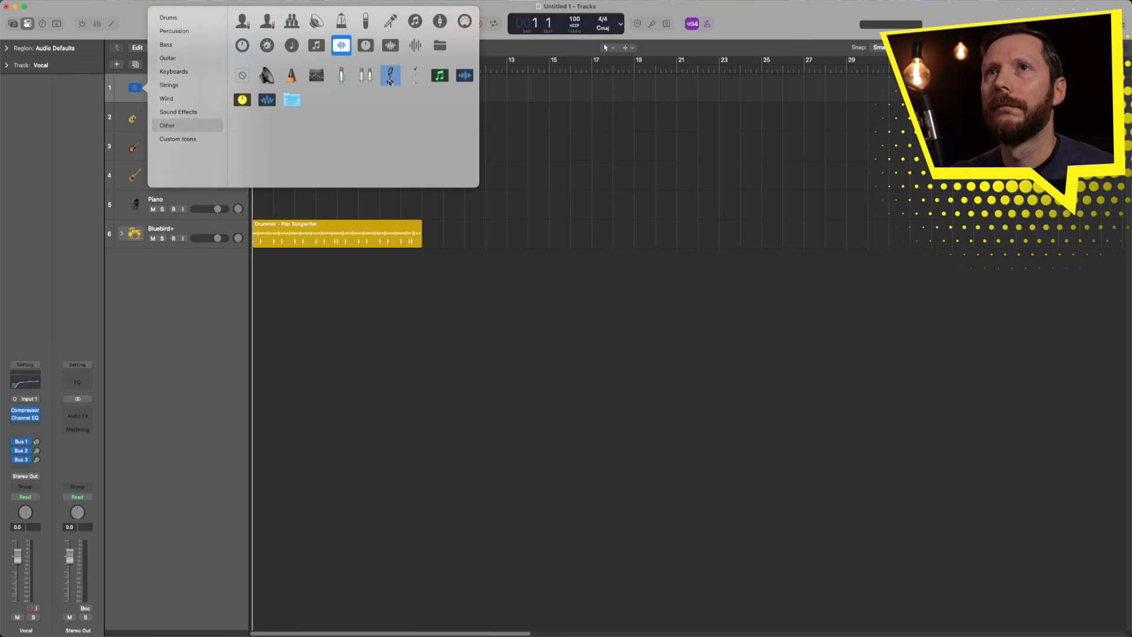
pyautogui.click(390, 75)
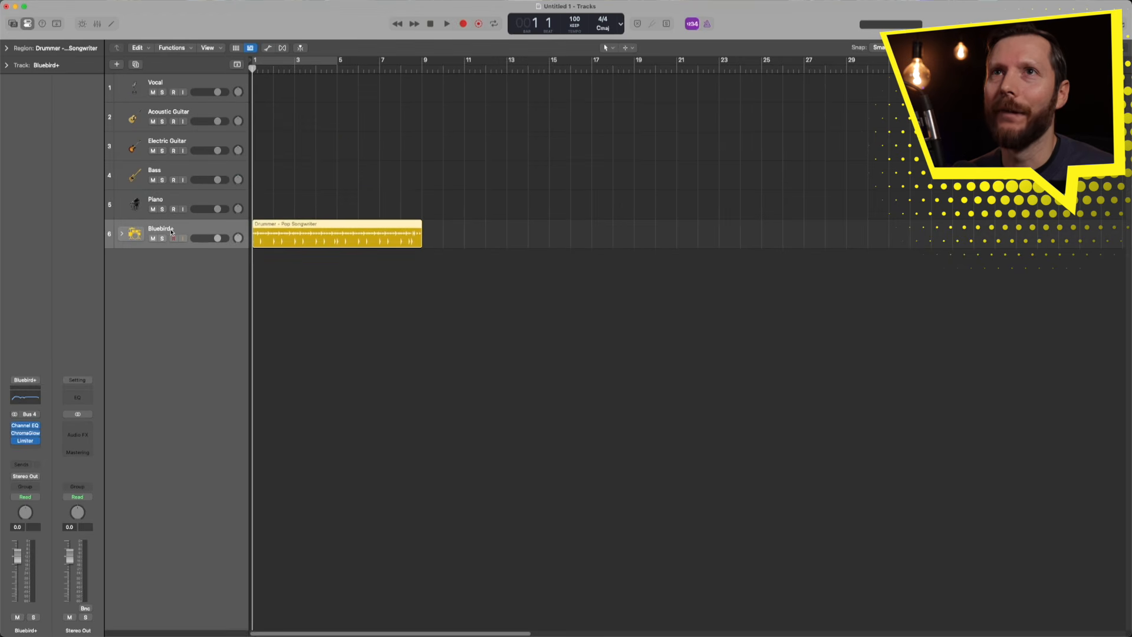
# - Move Bluebird+ to the top, then Bass, Acoustic Guitar, Electric Guitar and Piano, leaving Vocal last
pyautogui.moveTo(171, 233); pyautogui.dragTo(171, 81)
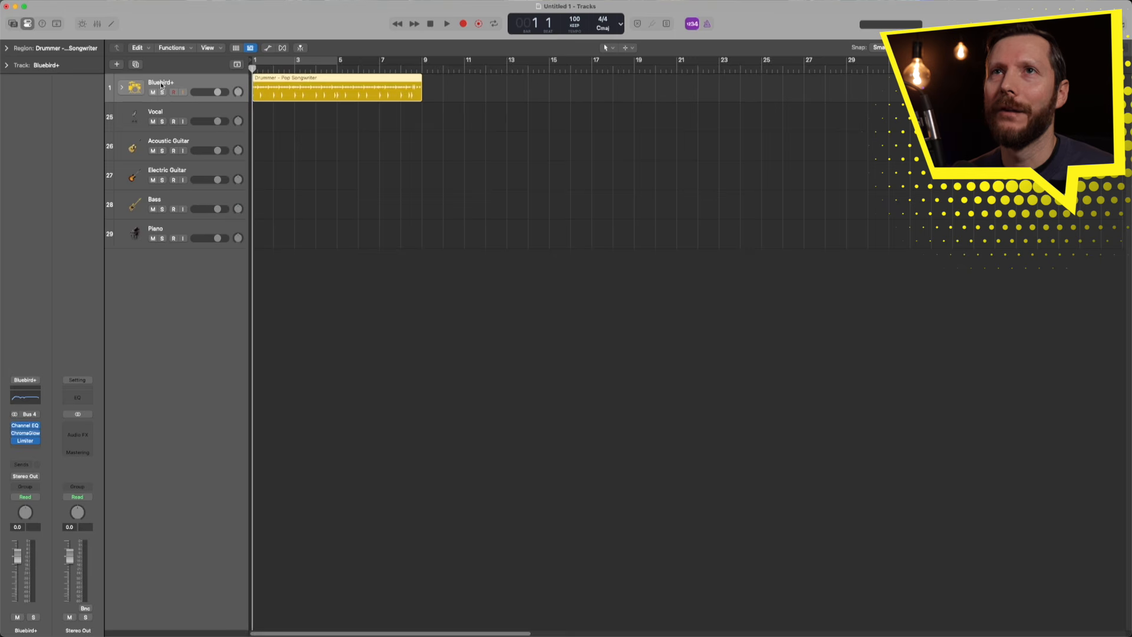
pyautogui.moveTo(165, 201); pyautogui.dragTo(168, 102)
pyautogui.moveTo(177, 174); pyautogui.dragTo(177, 147)
pyautogui.moveTo(172, 202); pyautogui.dragTo(171, 177)
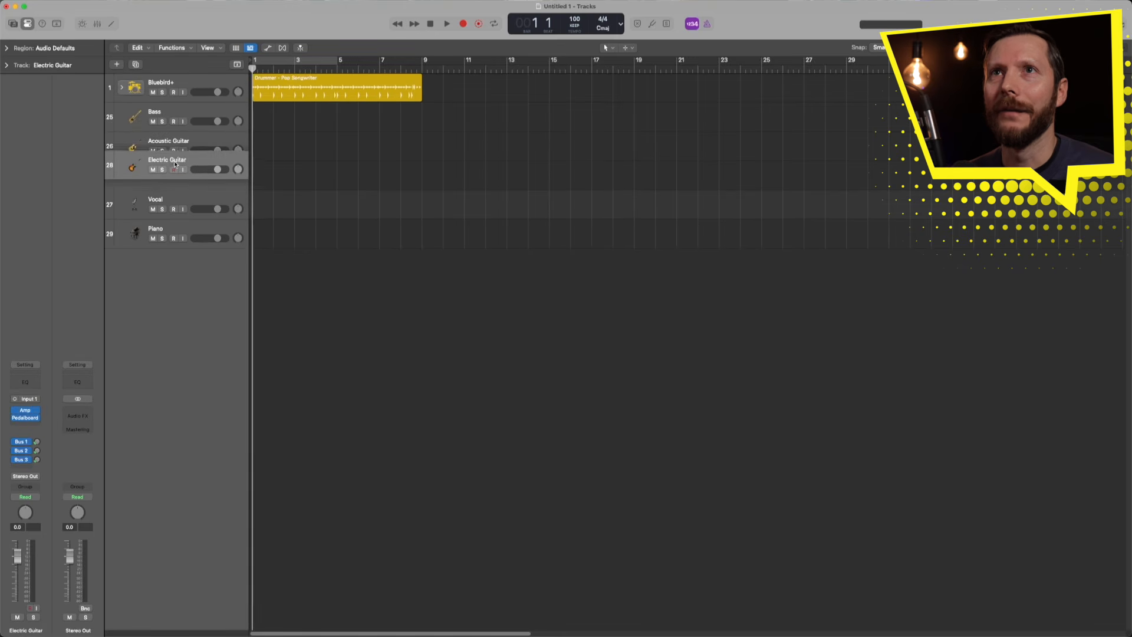
pyautogui.moveTo(172, 230); pyautogui.dragTo(171, 213)
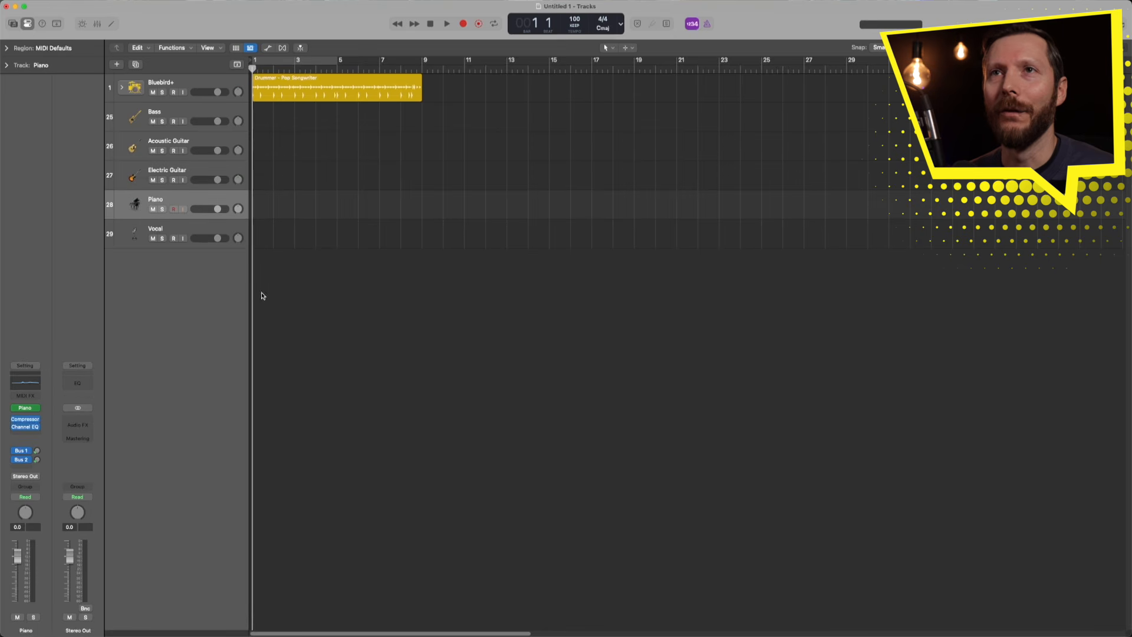
pyautogui.click(172, 234)
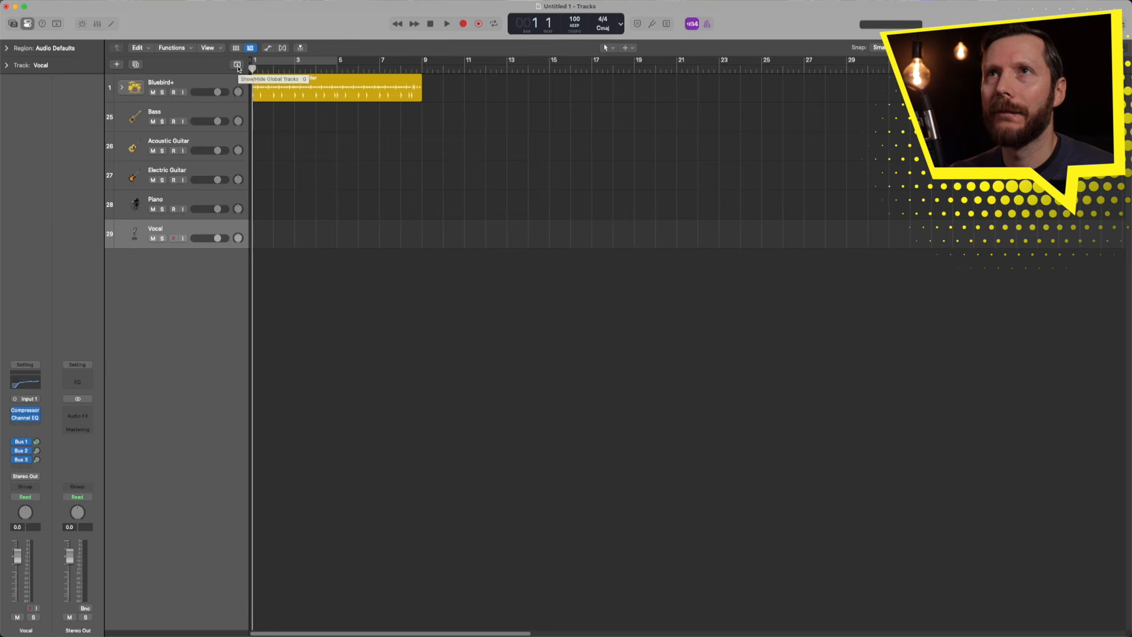
# - Show the Global Tracks and add an Intro marker at the song start
pyautogui.click(237, 64)
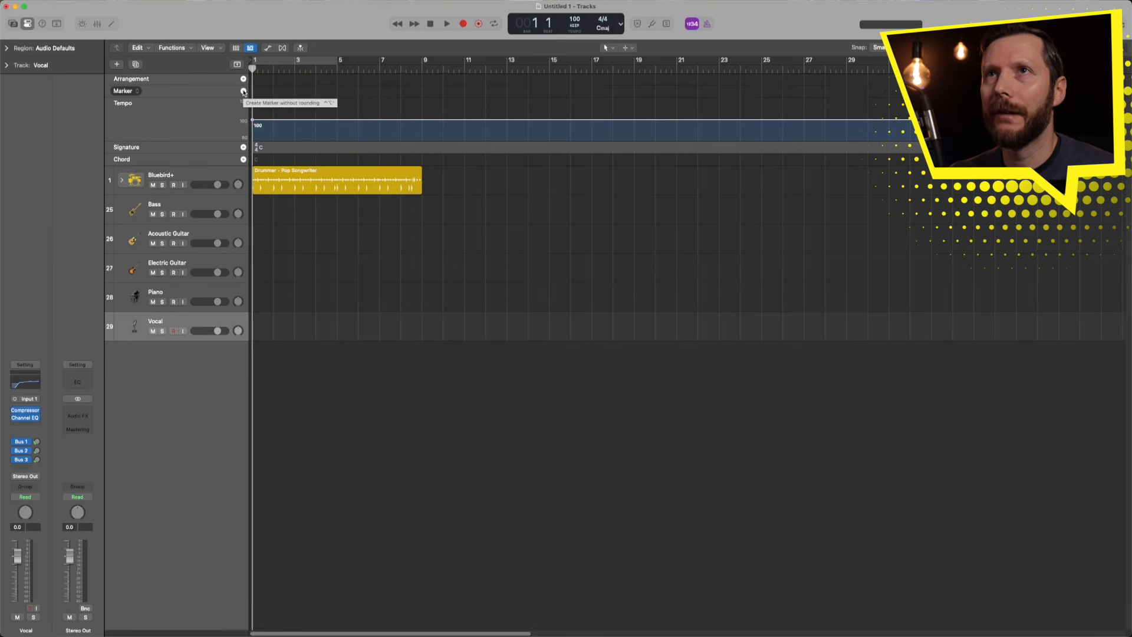
pyautogui.click(243, 91)
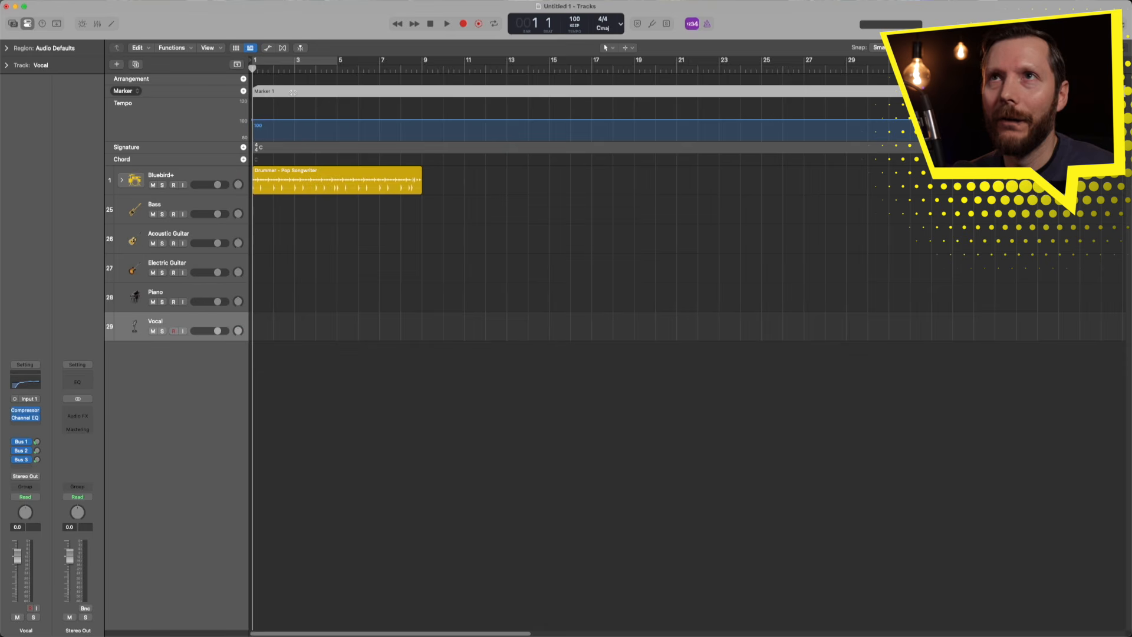
pyautogui.doubleClick(279, 92)
pyautogui.press('BackSpace')
pyautogui.press('Return')
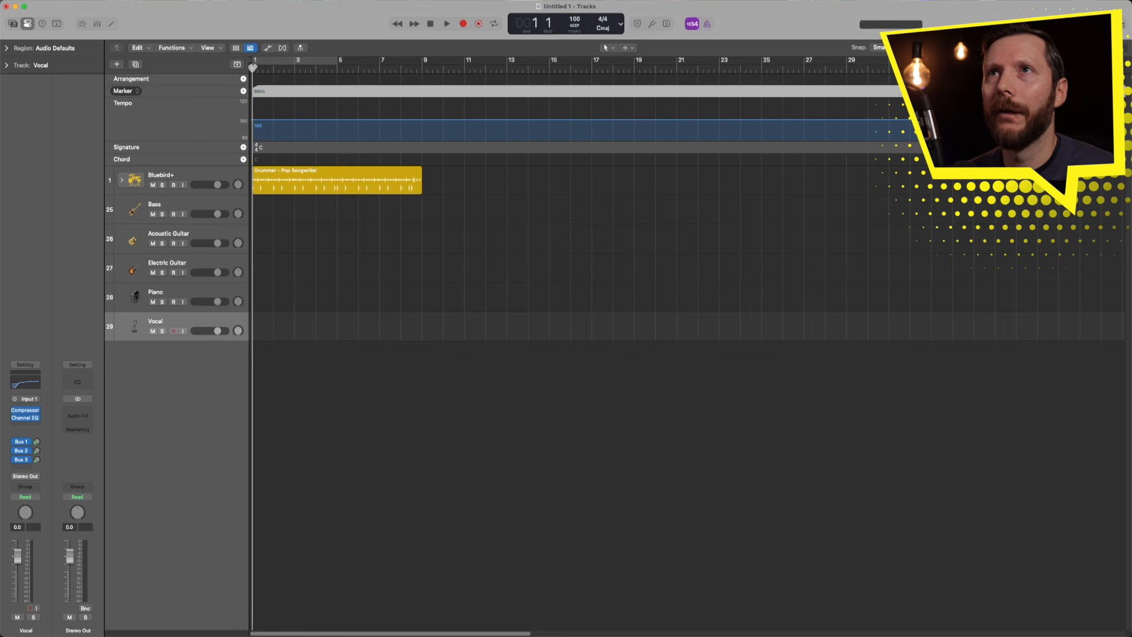
# - Add a Verse marker at bar 5 and a Pre Chorus marker at bar 13
pyautogui.moveTo(253, 68); pyautogui.dragTo(337, 71)
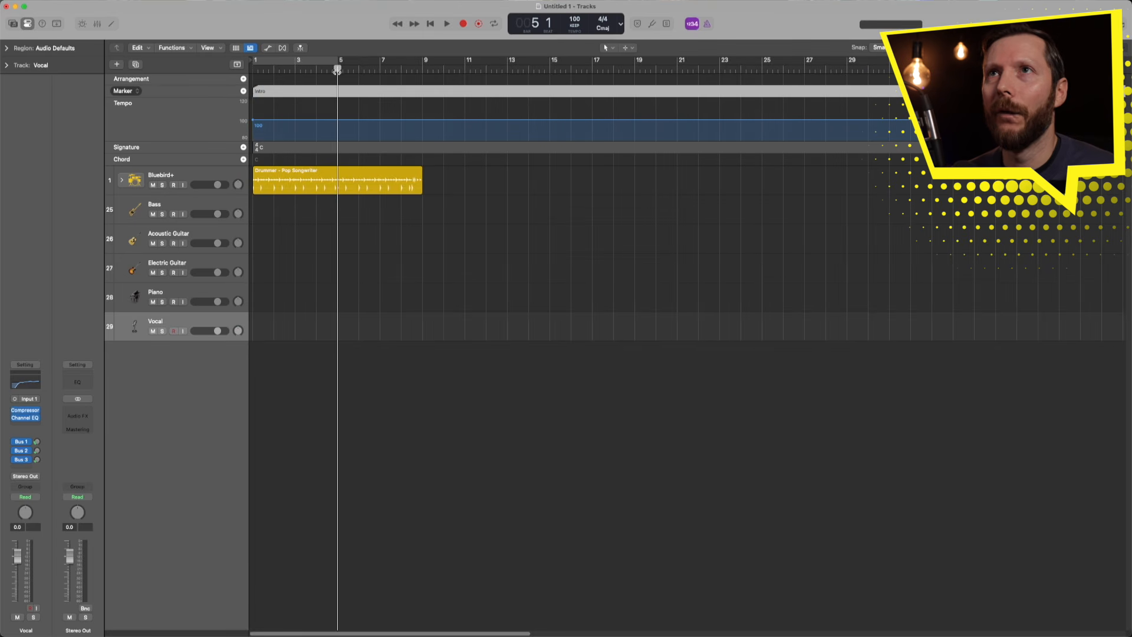
pyautogui.click(244, 91)
pyautogui.doubleClick(359, 91)
pyautogui.write('Verse')
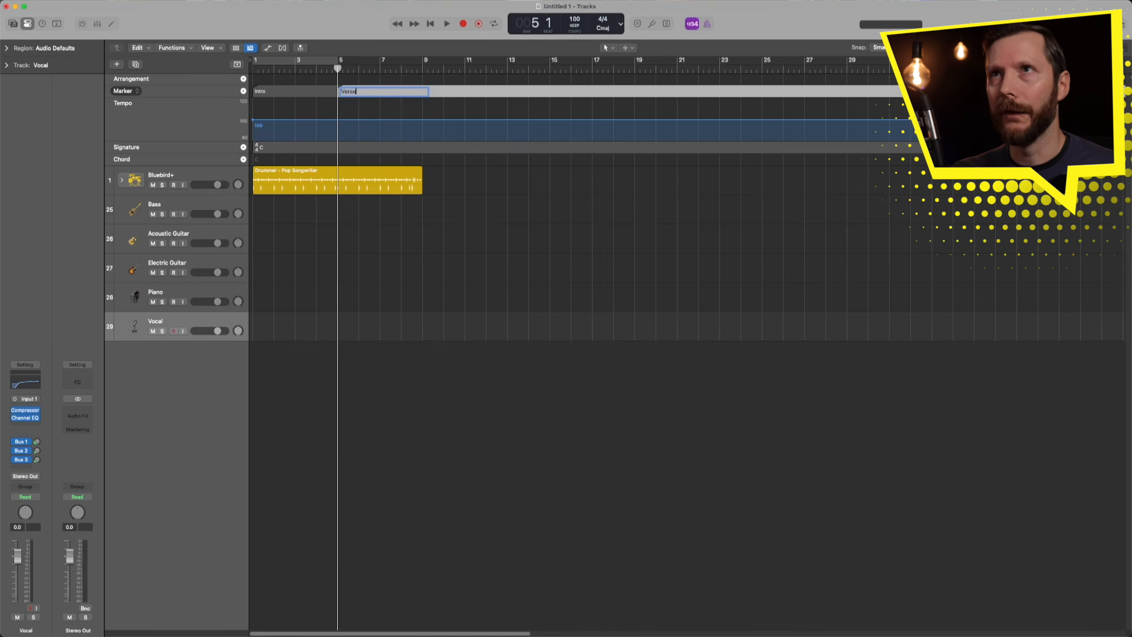
pyautogui.press('Return')
pyautogui.click(507, 69)
pyautogui.click(243, 91)
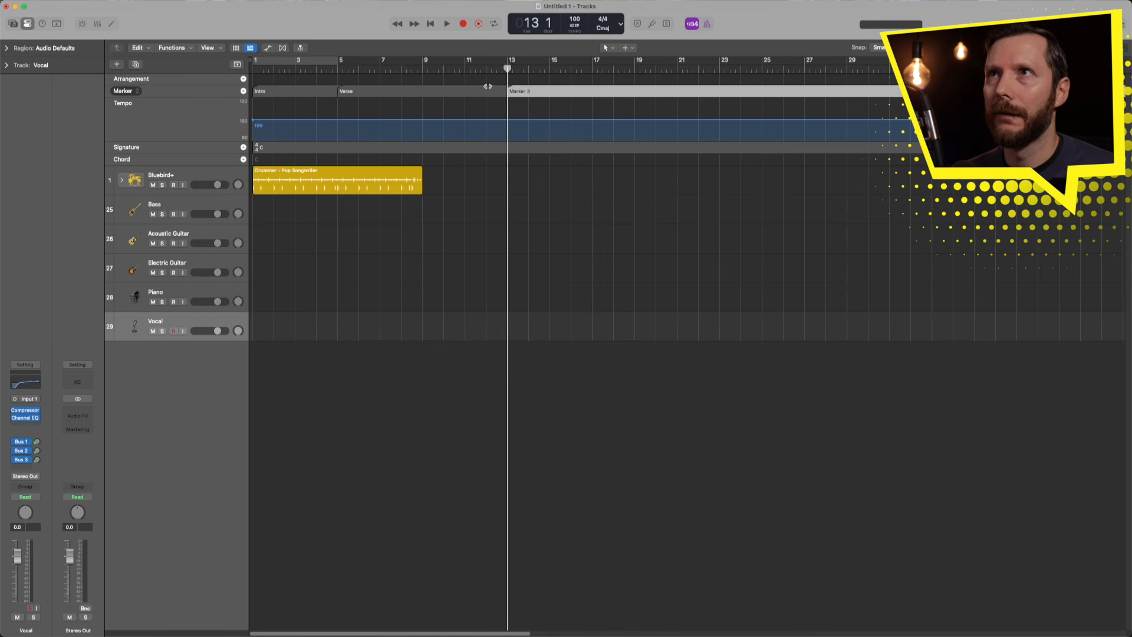
pyautogui.doubleClick(526, 90)
pyautogui.write('Pre Chorus')
pyautogui.press('Return')
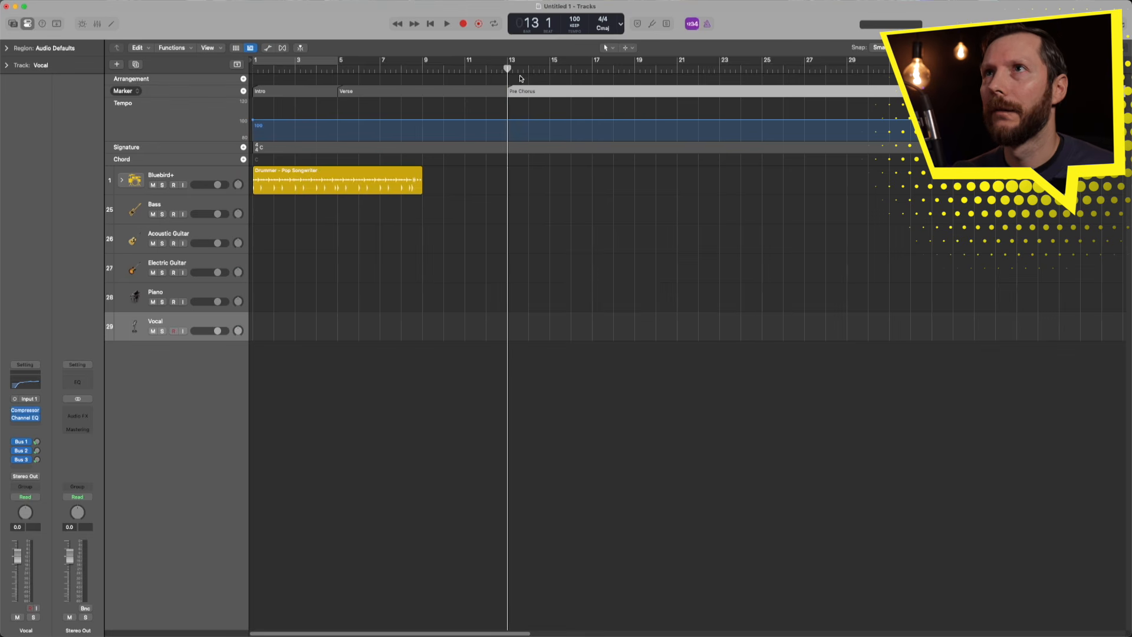
# - Add a Chorus marker at bar 17 and a second Verse marker at bar 25
pyautogui.moveTo(508, 69); pyautogui.dragTo(592, 69)
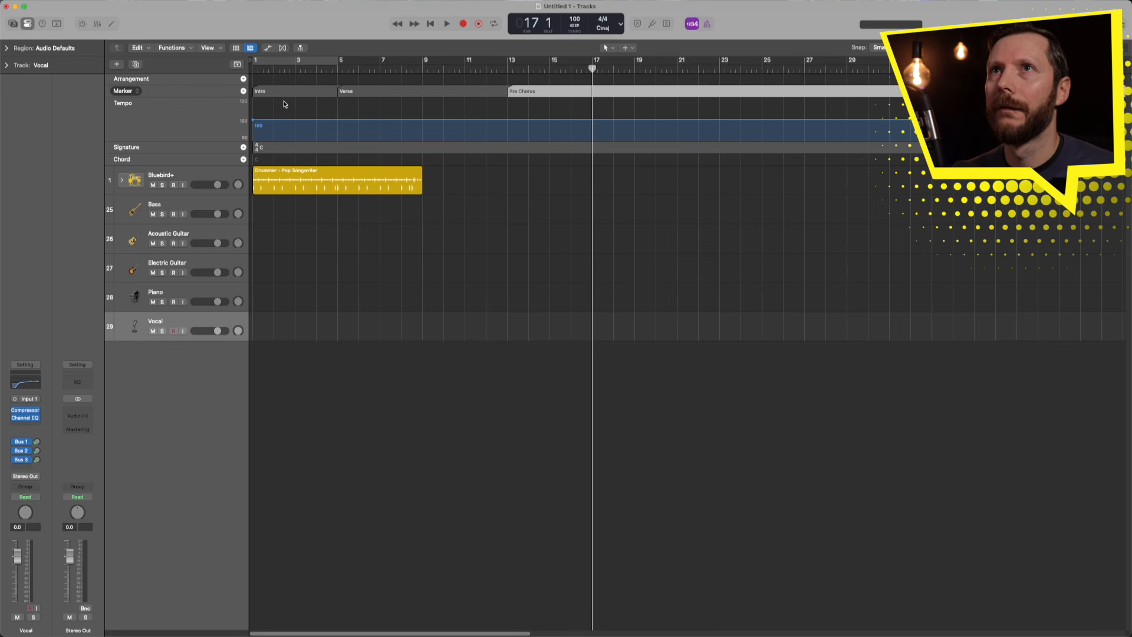
pyautogui.click(243, 92)
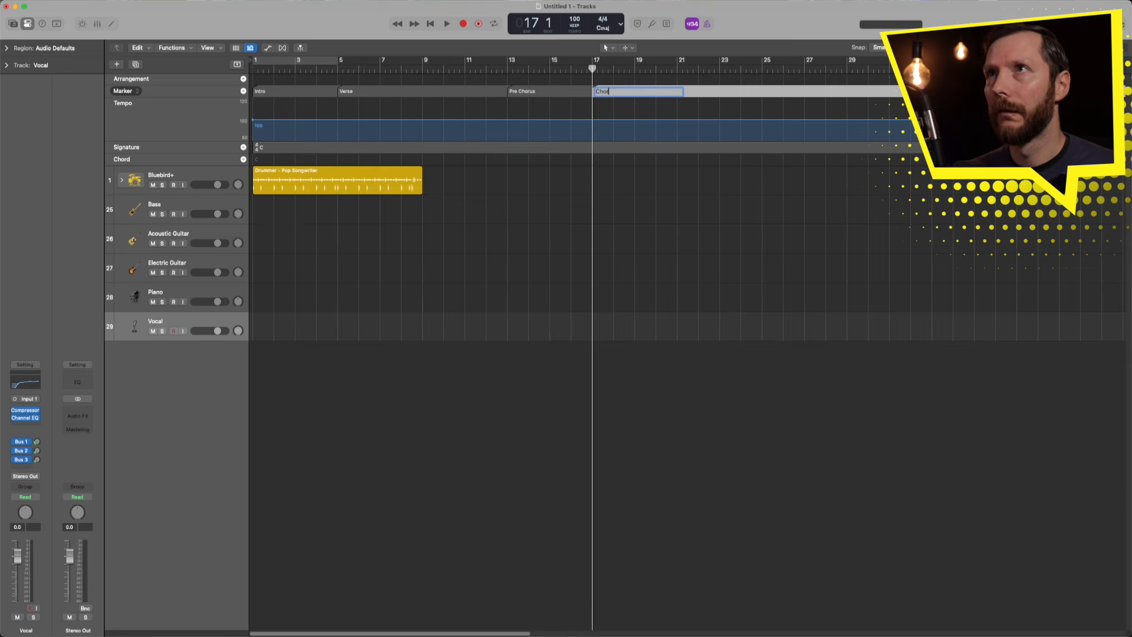
pyautogui.write('Chorus')
pyautogui.press('Return')
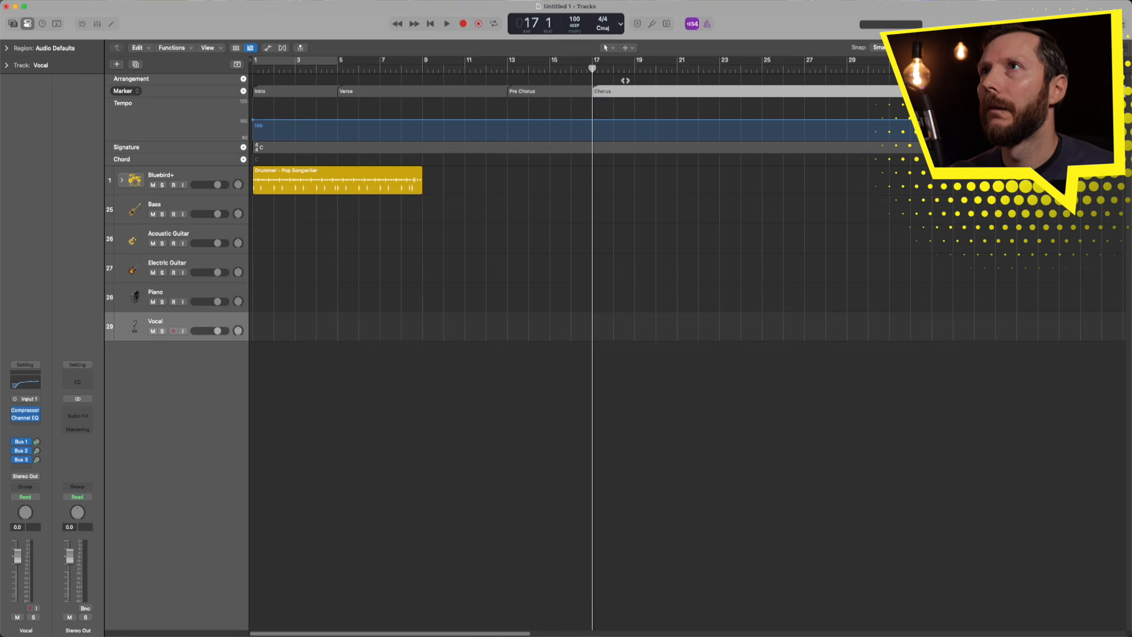
pyautogui.moveTo(592, 69); pyautogui.dragTo(763, 69)
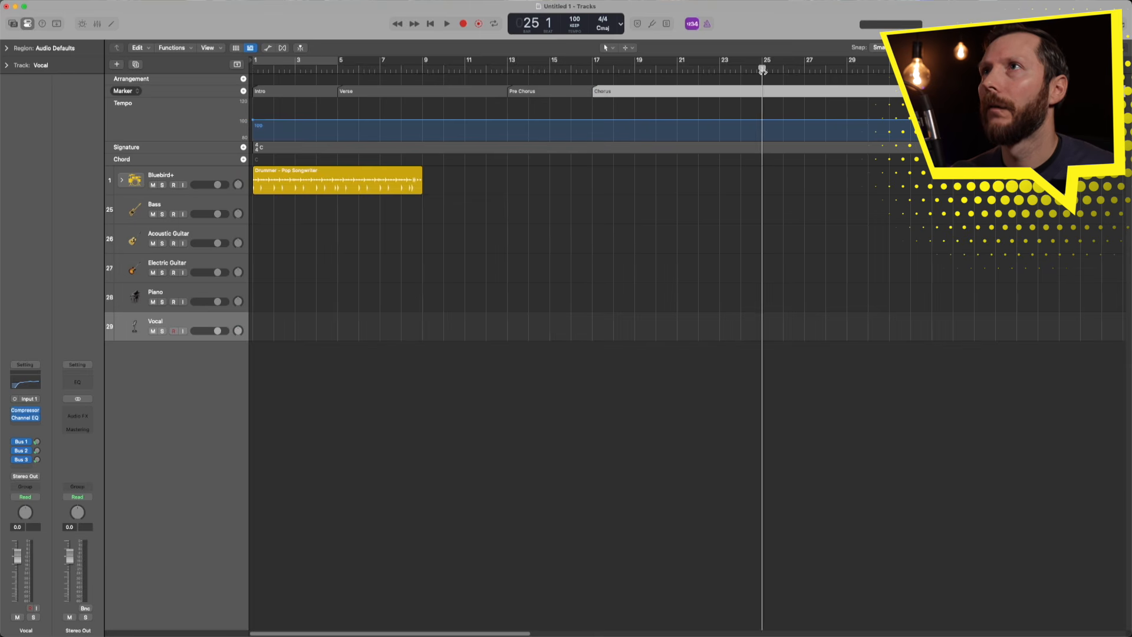
pyautogui.click(242, 92)
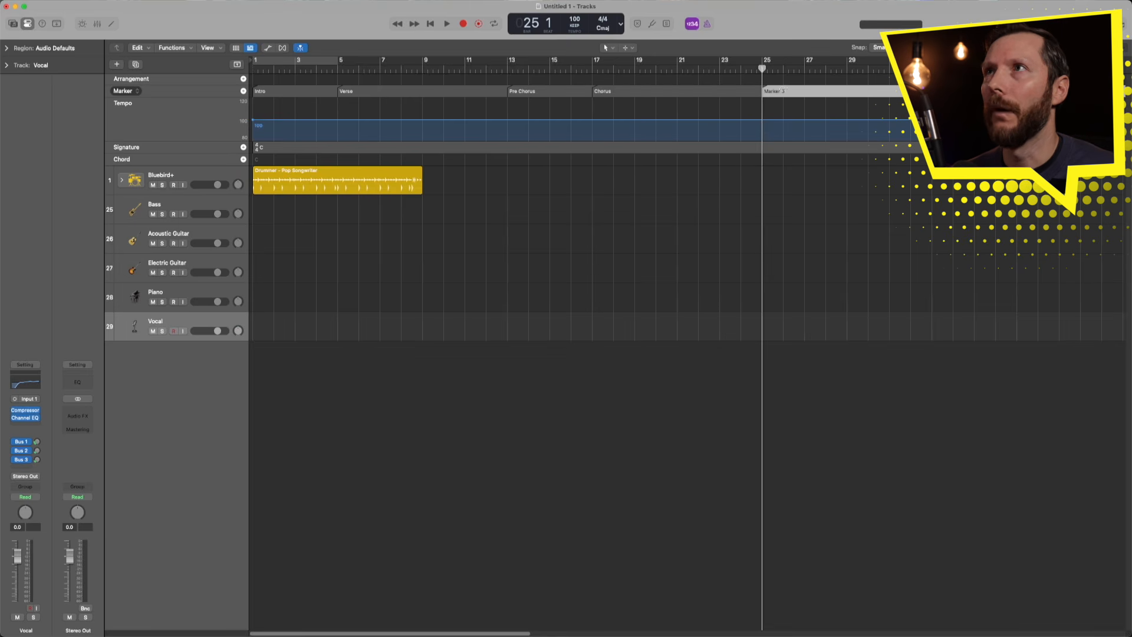
pyautogui.doubleClick(783, 91)
pyautogui.write('V')
pyautogui.press('Return')
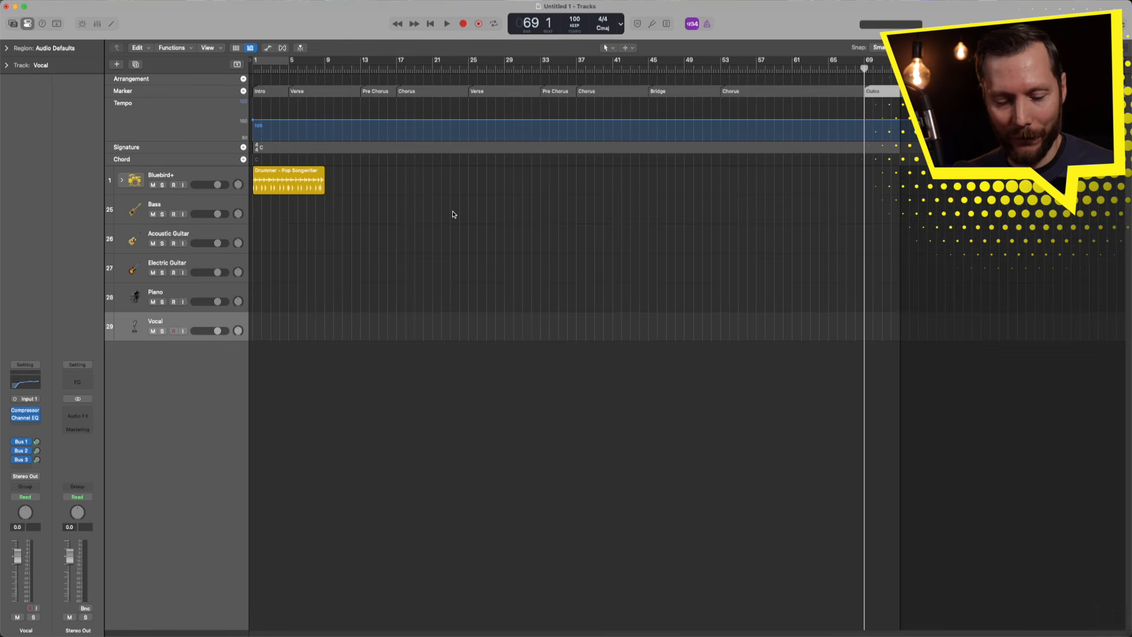
# - Open the colour palette, colour Intro red and both Verse markers yellow-green
pyautogui.hotkey('alt', 'c')
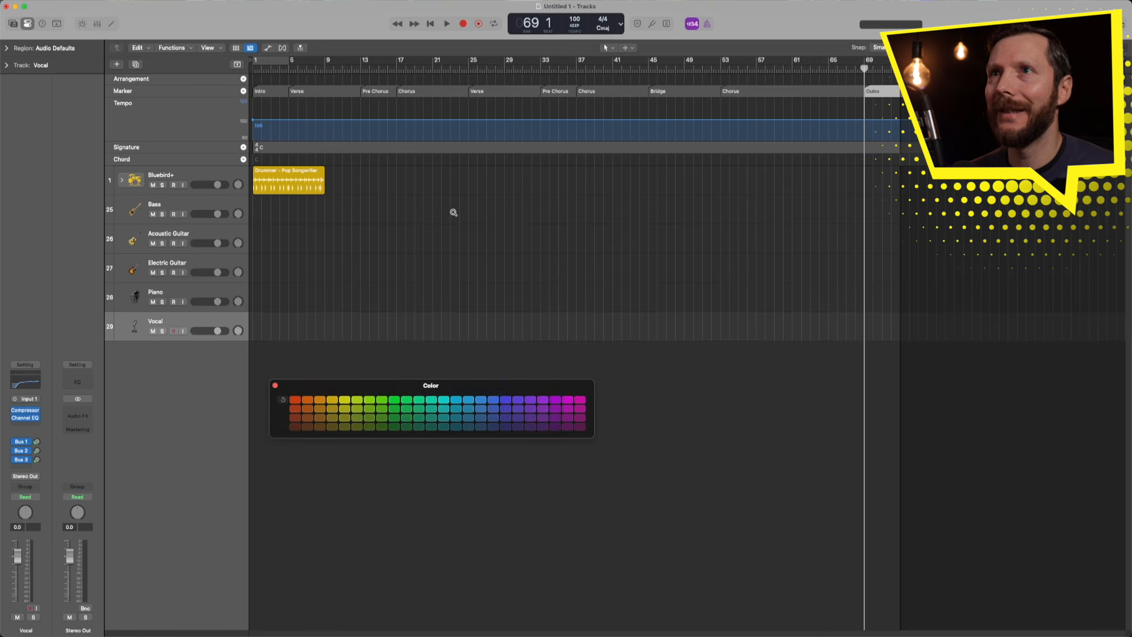
pyautogui.moveTo(410, 390); pyautogui.dragTo(405, 287)
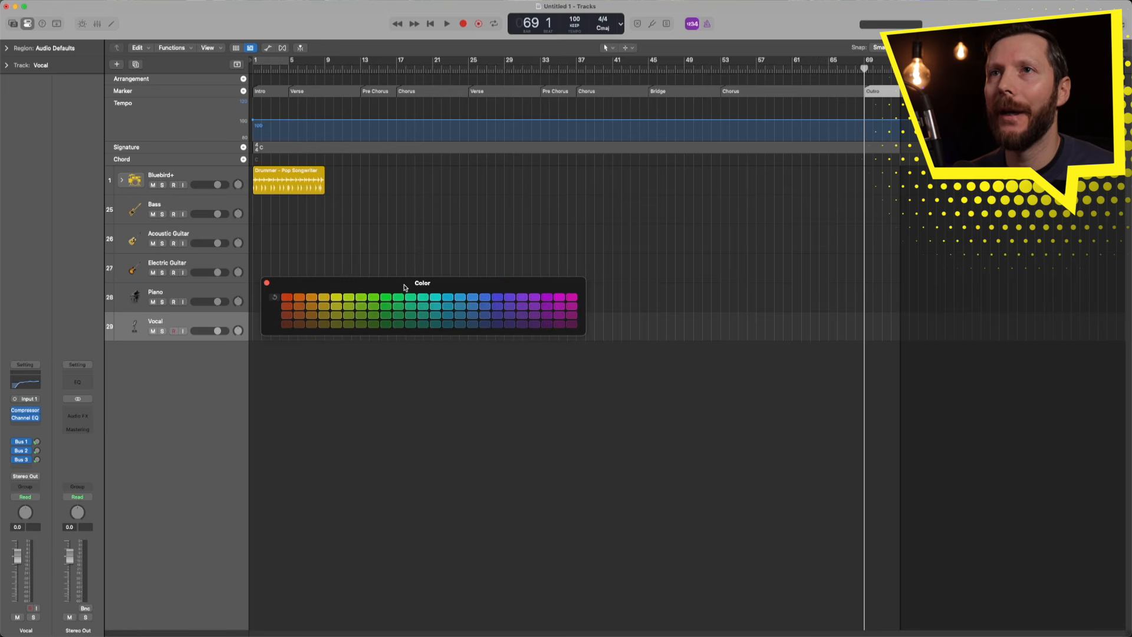
pyautogui.click(277, 92)
pyautogui.click(301, 91)
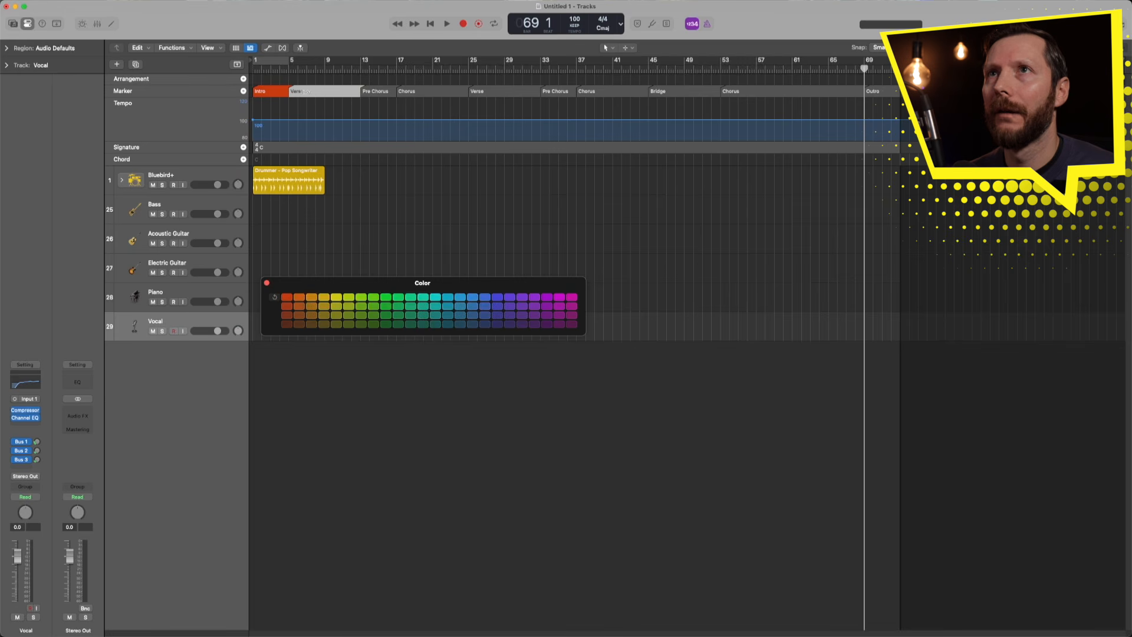
pyautogui.click(349, 298)
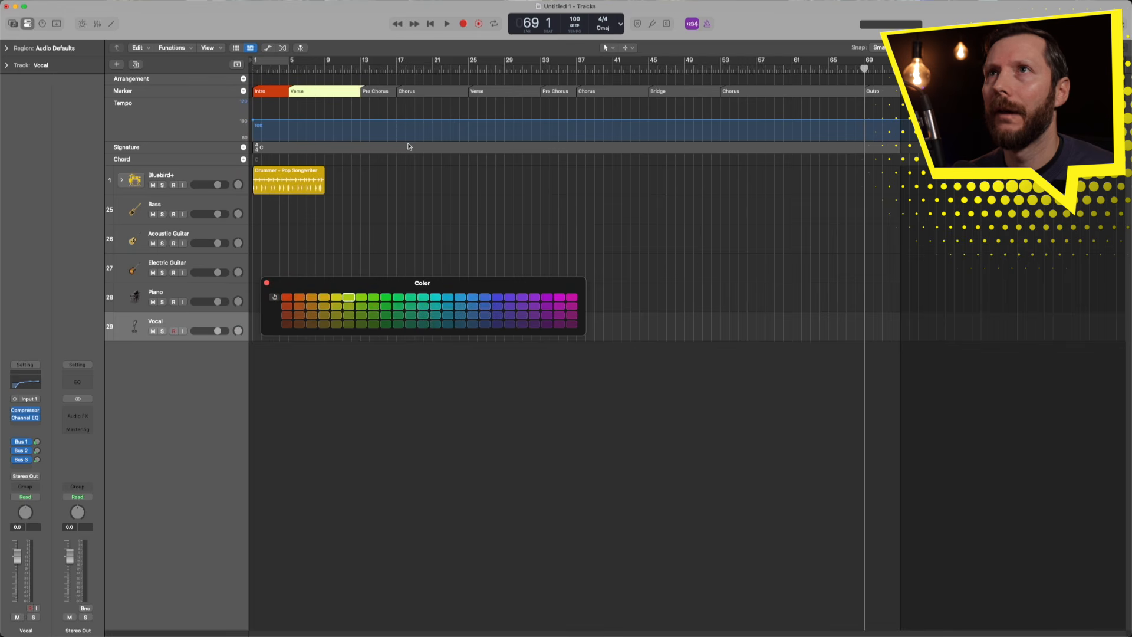
pyautogui.click(477, 92)
pyautogui.click(348, 297)
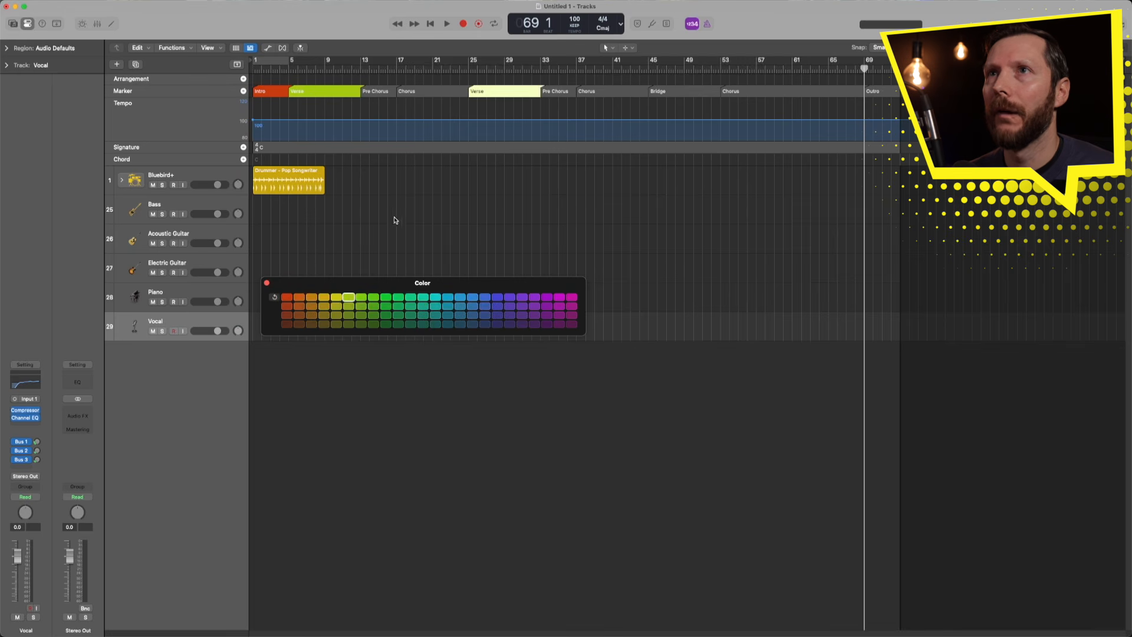
# - Colour both Pre Chorus markers brown-orange
pyautogui.click(375, 92)
pyautogui.click(311, 317)
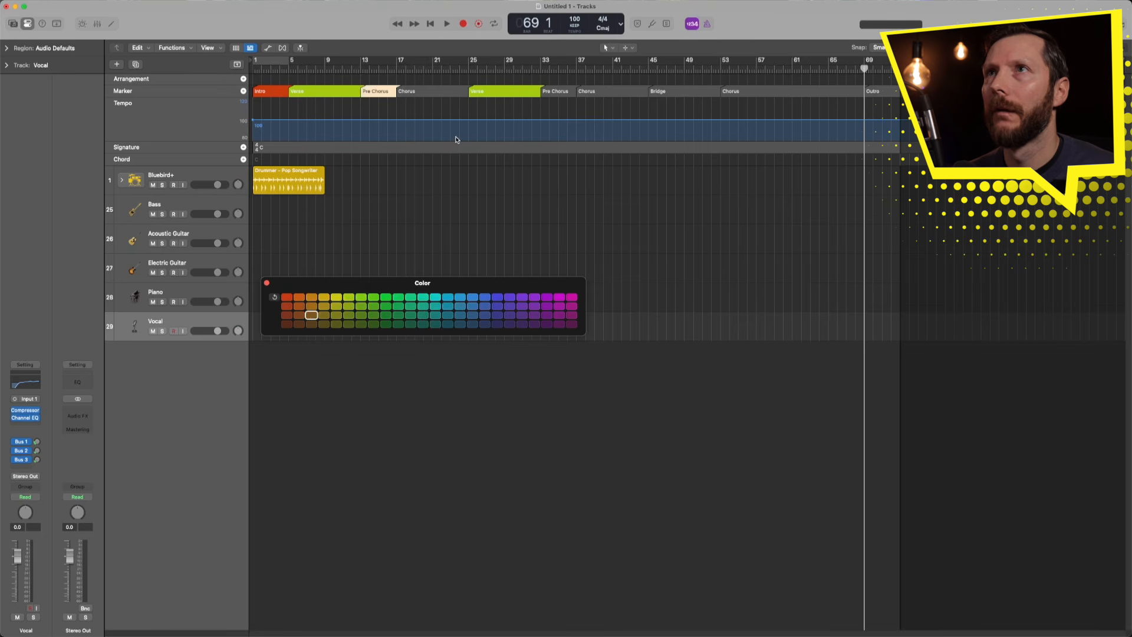
pyautogui.click(554, 91)
pyautogui.click(312, 316)
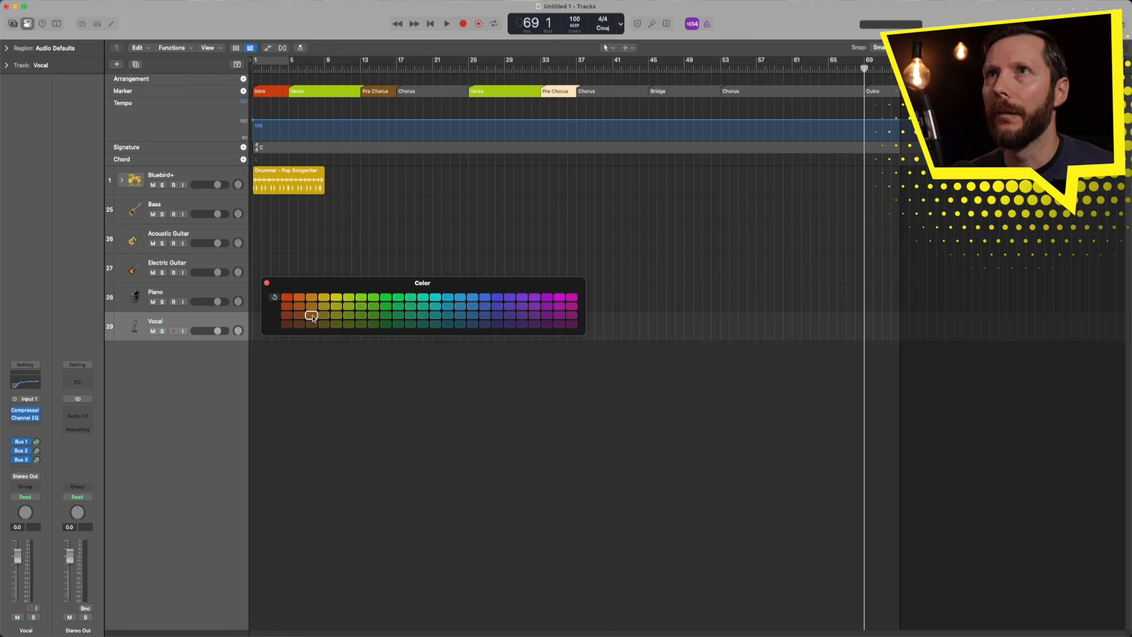
# - Colour all three Chorus markers indigo and the Bridge marker pale peach
pyautogui.click(434, 91)
pyautogui.click(498, 315)
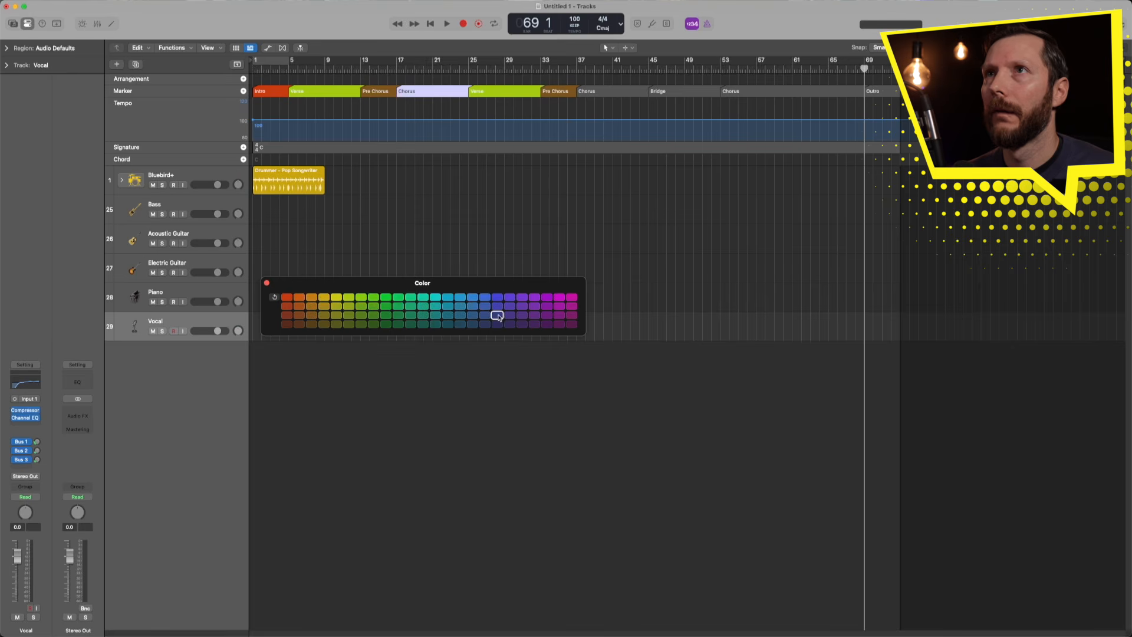
pyautogui.click(610, 93)
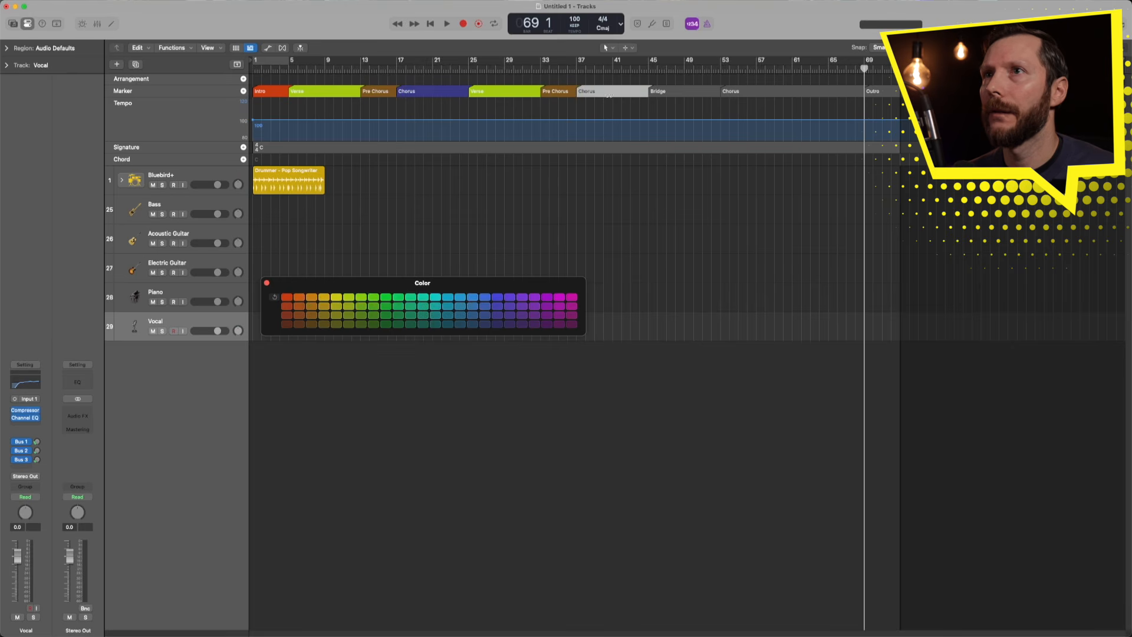
pyautogui.click(498, 315)
pyautogui.click(747, 91)
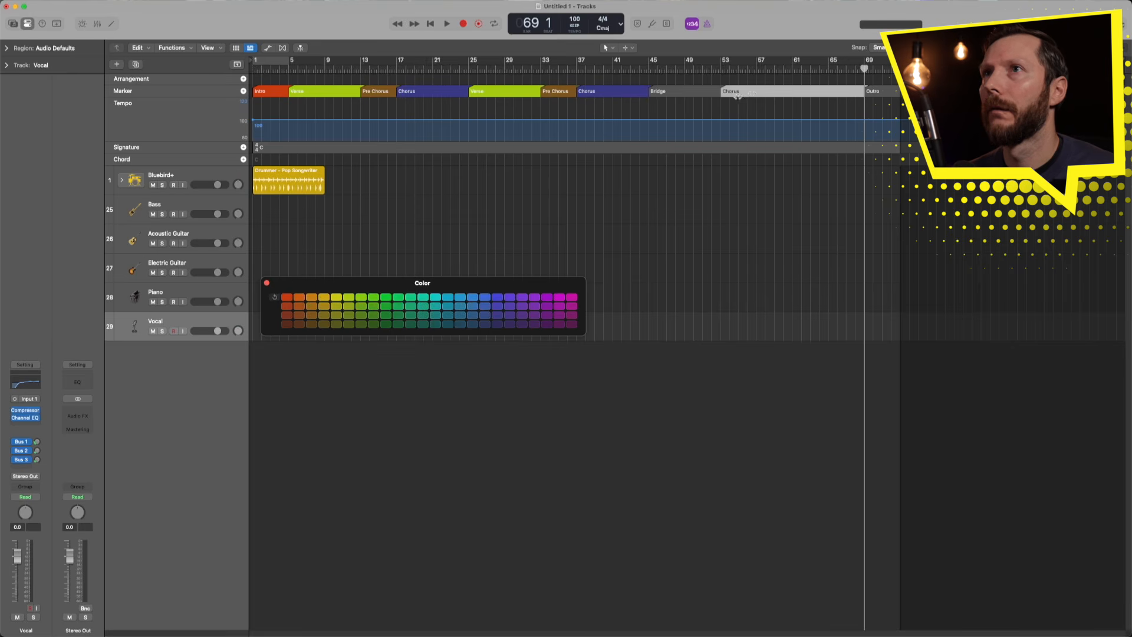
pyautogui.click(498, 315)
pyautogui.click(673, 88)
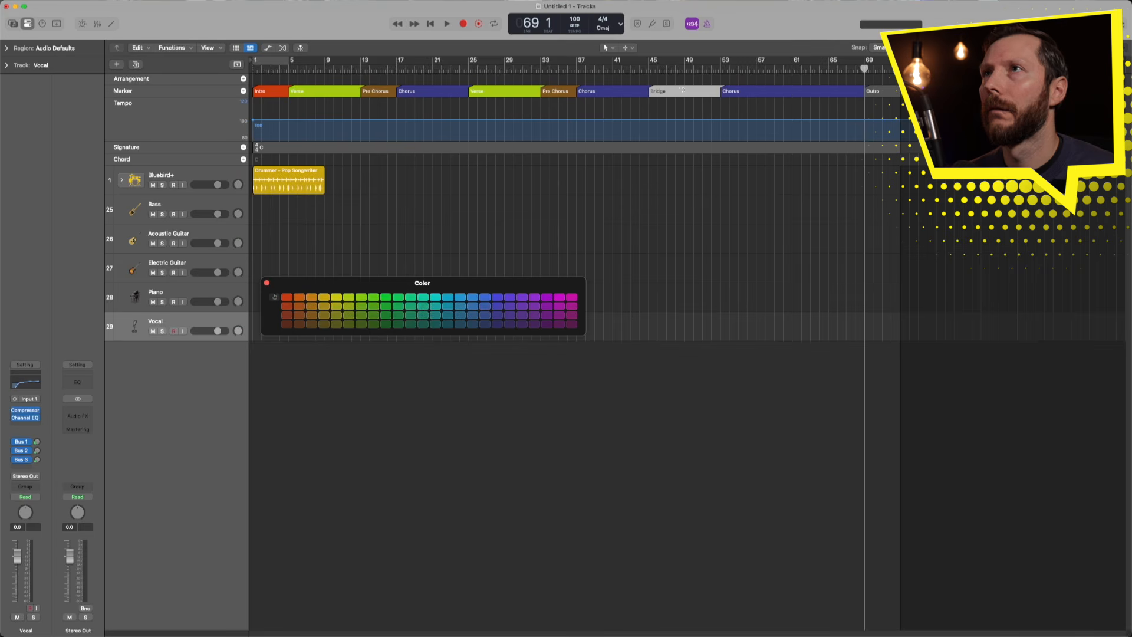
pyautogui.click(299, 324)
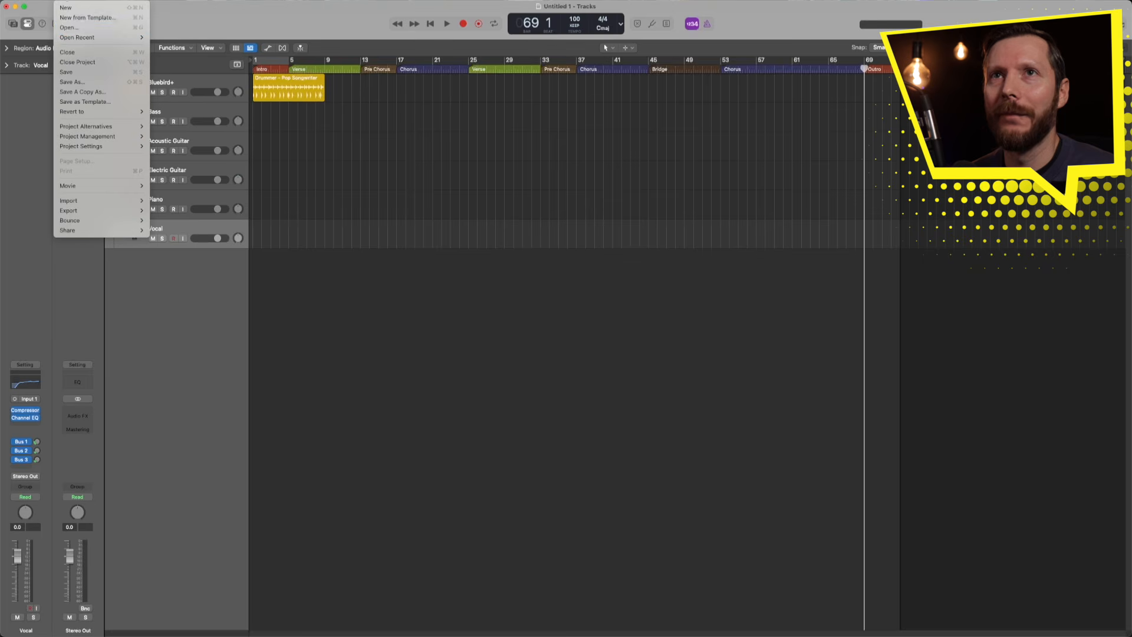
# - Start a Logic Projects import and choose the source project file
pyautogui.moveTo(85, 206)
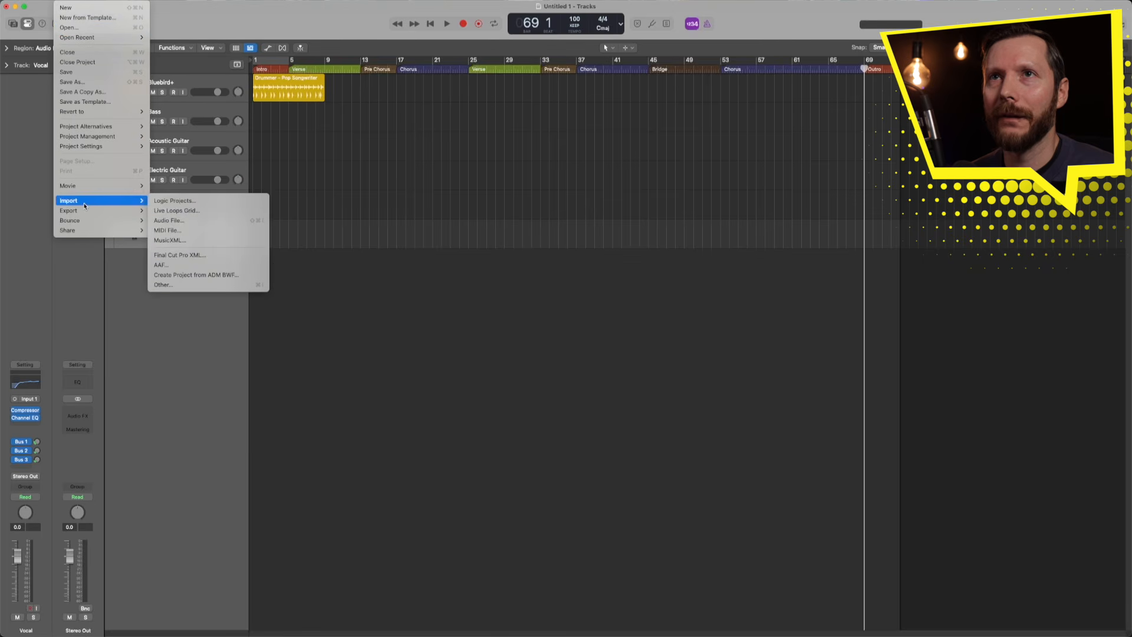
pyautogui.click(180, 201)
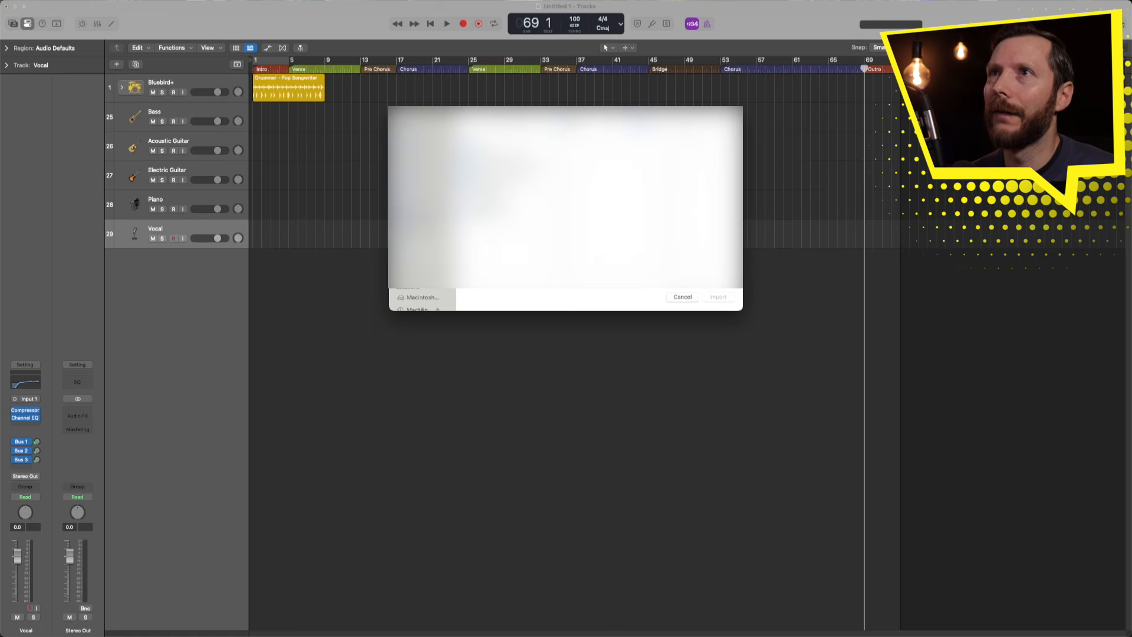
pyautogui.click(488, 145)
pyautogui.click(579, 184)
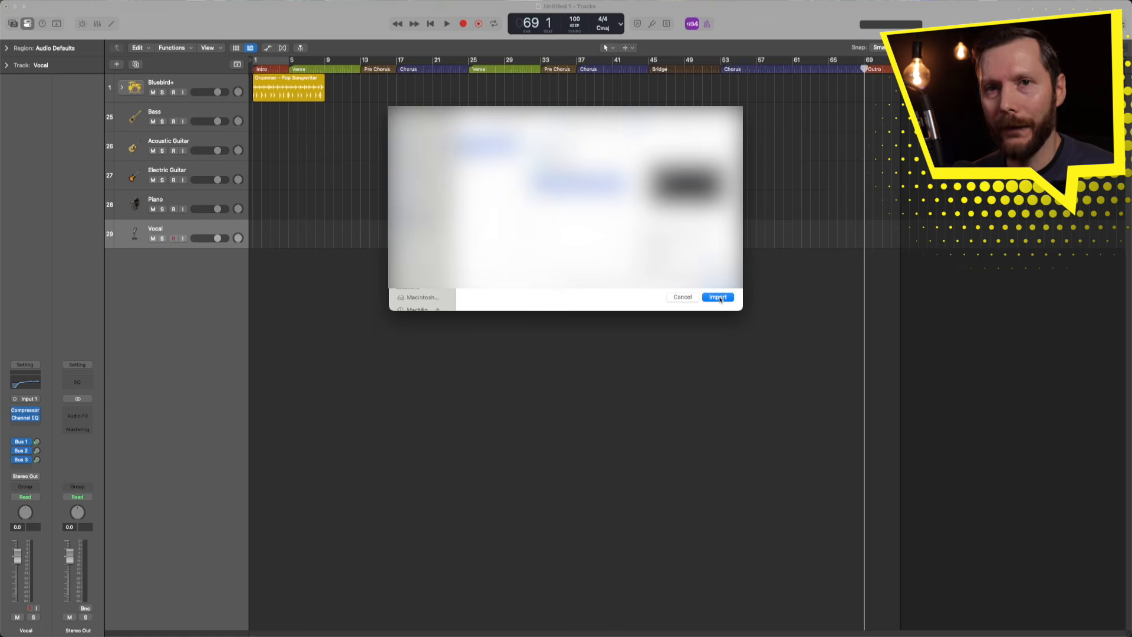
pyautogui.click(718, 297)
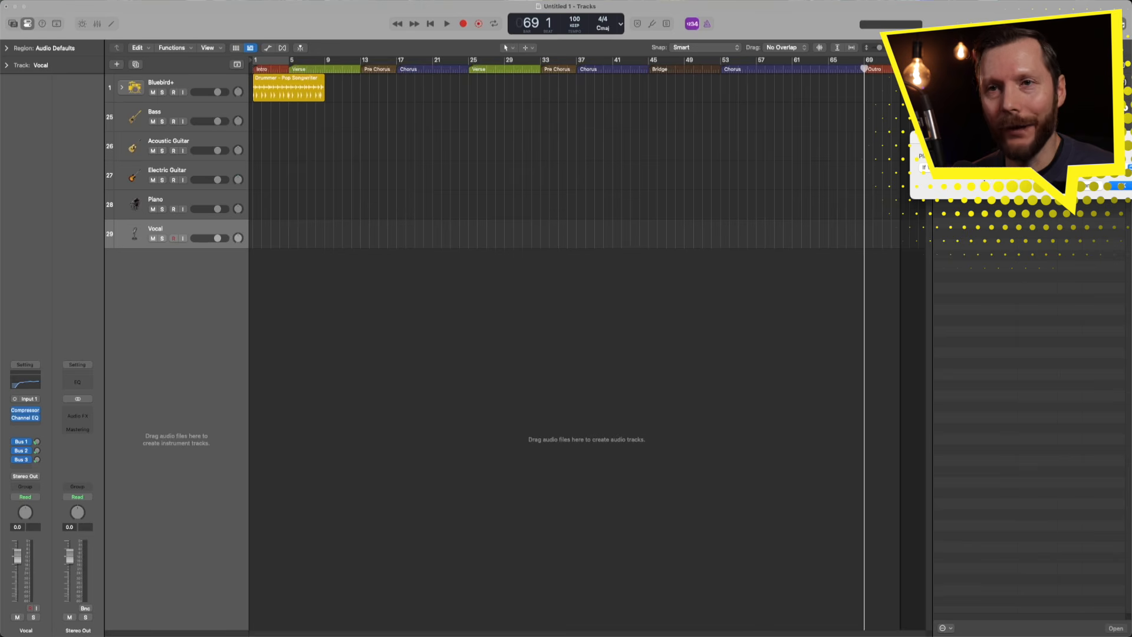
pyautogui.click(1120, 187)
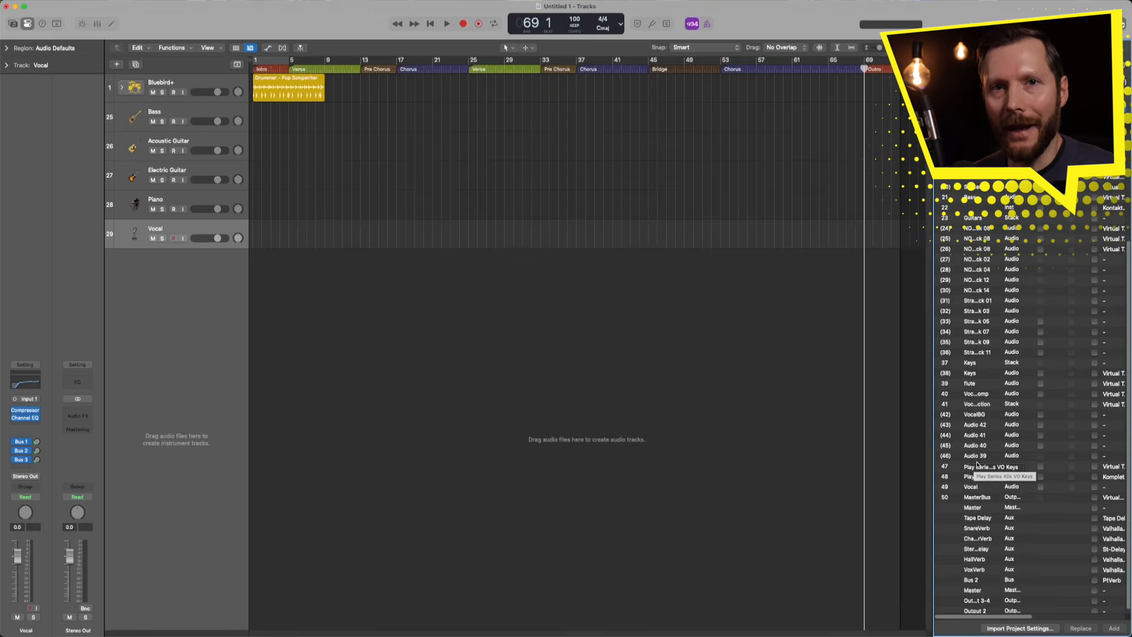
# - Mark track 40, Vocal Comp, with its extra settings for import and add it
pyautogui.click(972, 394)
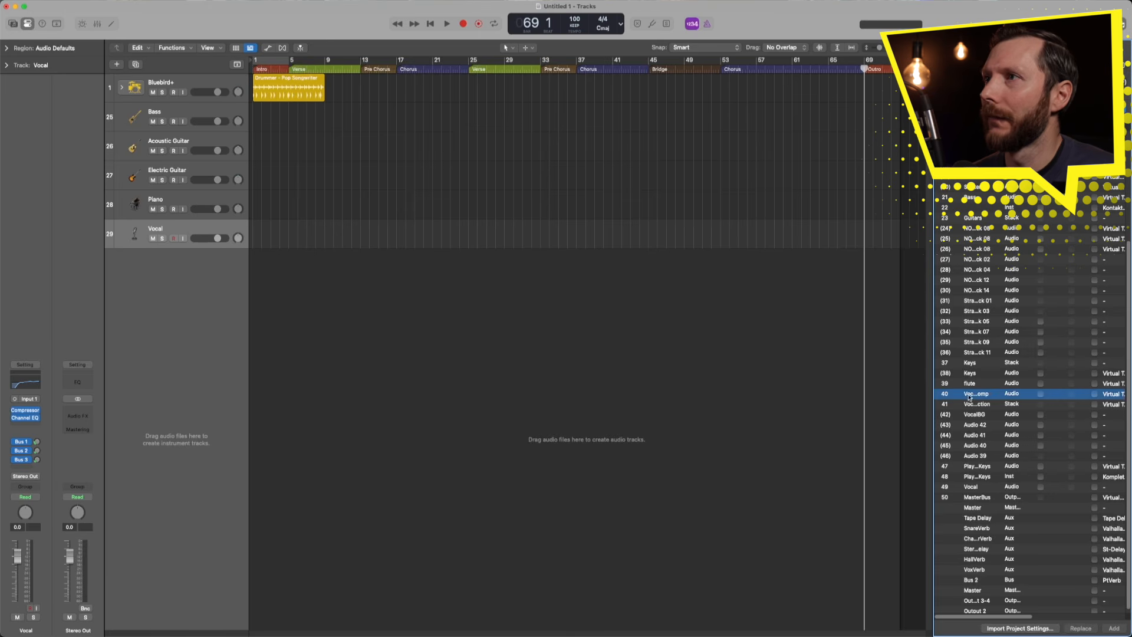
pyautogui.click(1095, 394)
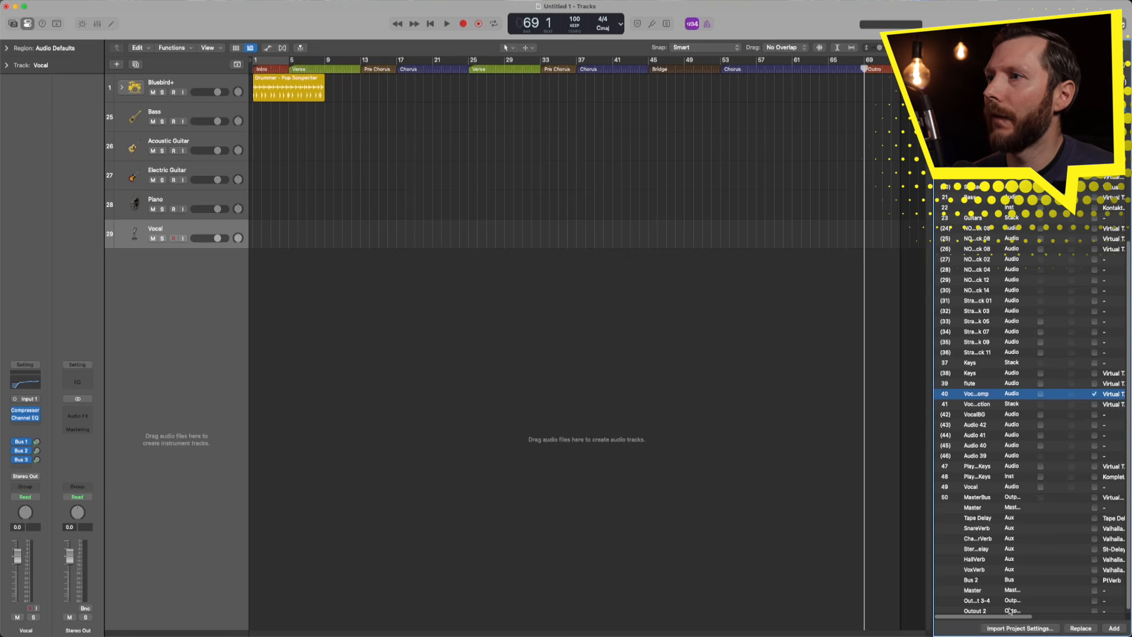
pyautogui.moveTo(1005, 618); pyautogui.dragTo(1063, 619)
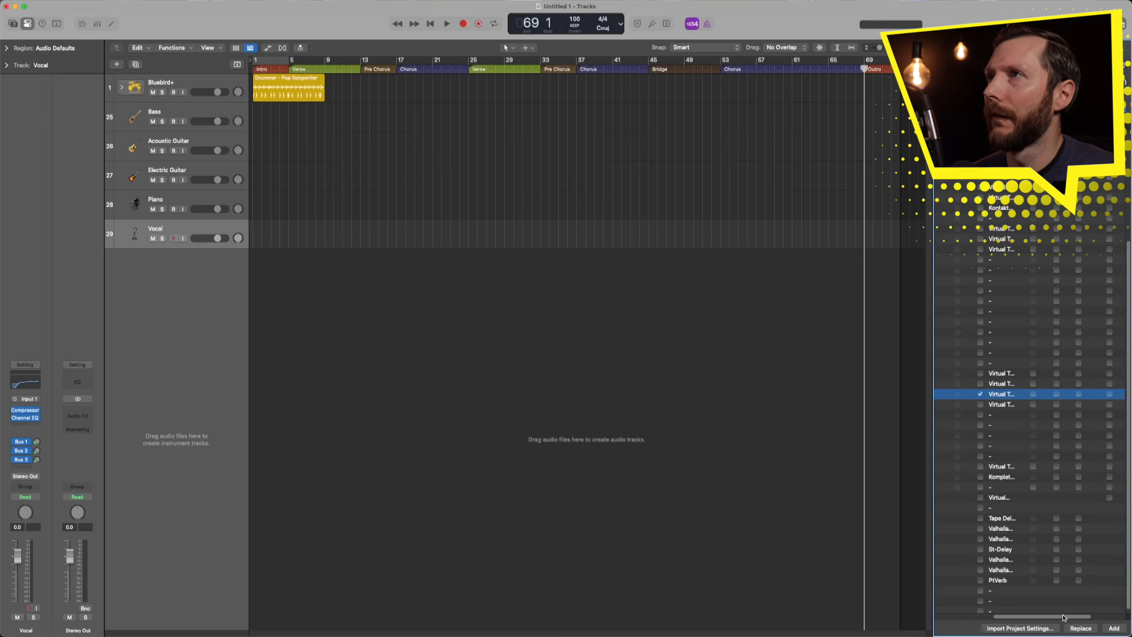
pyautogui.click(1033, 394)
pyautogui.hscroll(-5, 1030, 618)
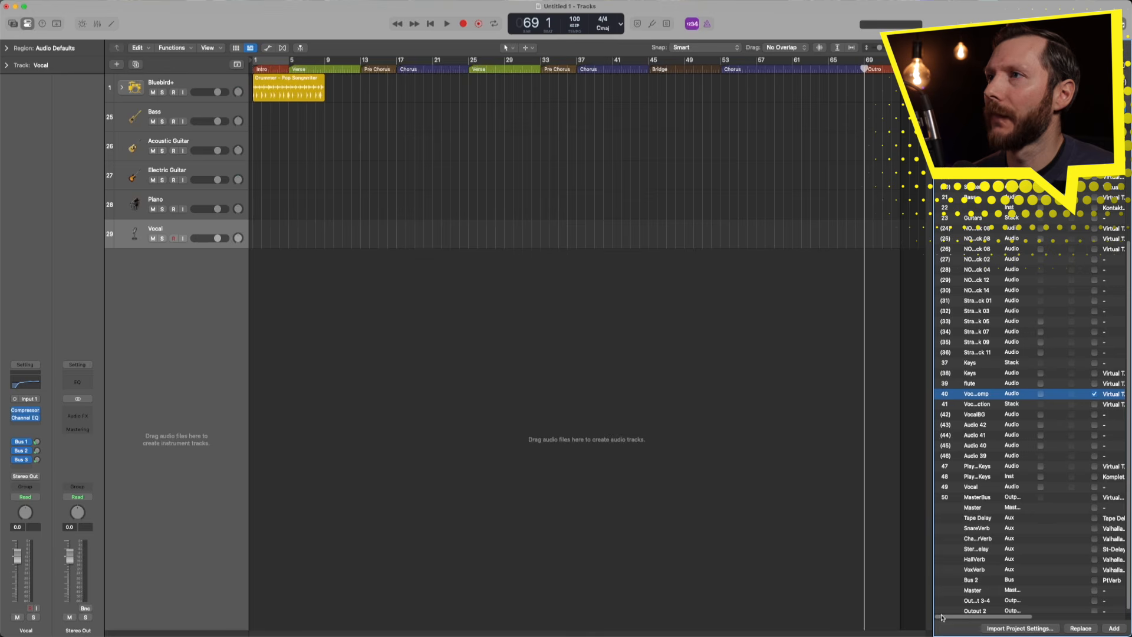
pyautogui.click(1114, 629)
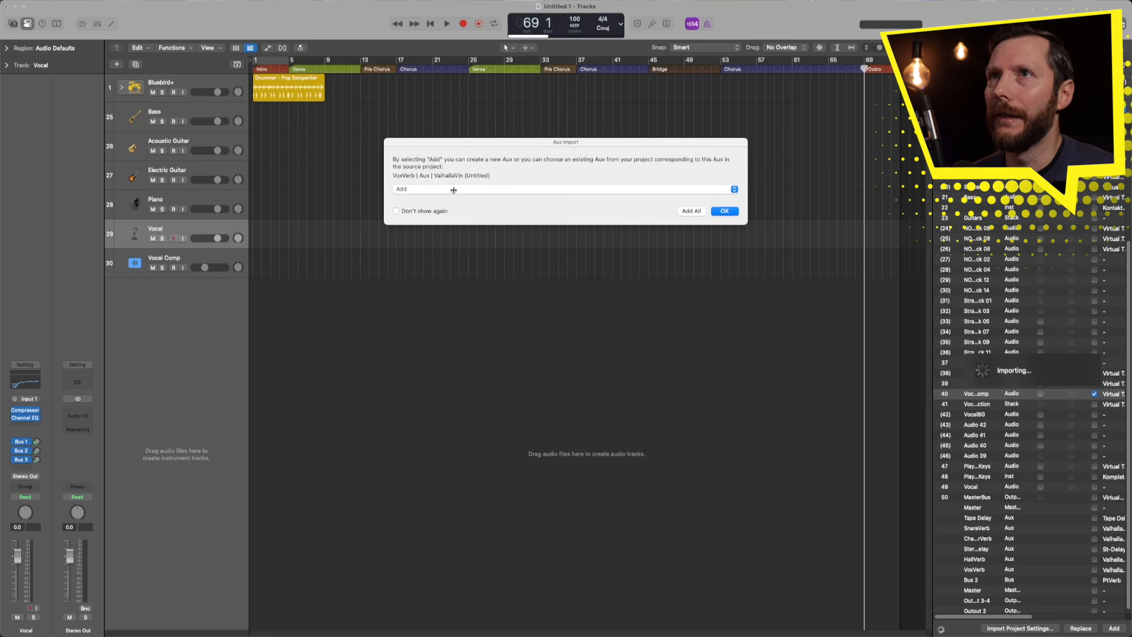
# - Add all the aux returns, then inspect the HallVerb and StereoDelay auxes
pyautogui.click(692, 211)
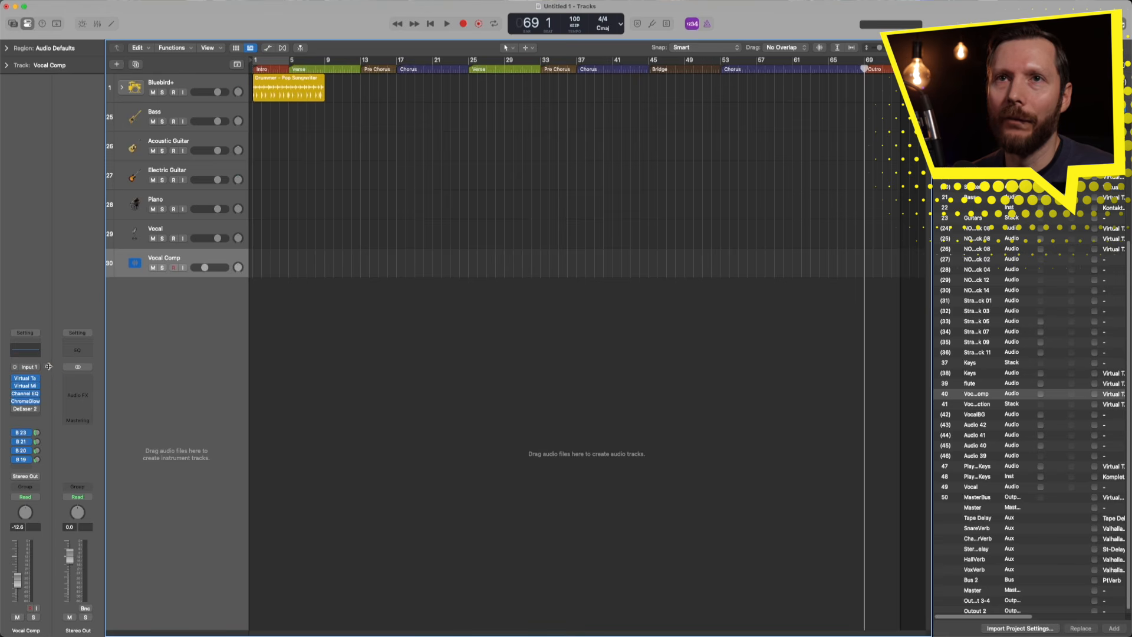
pyautogui.click(37, 441)
pyautogui.click(37, 450)
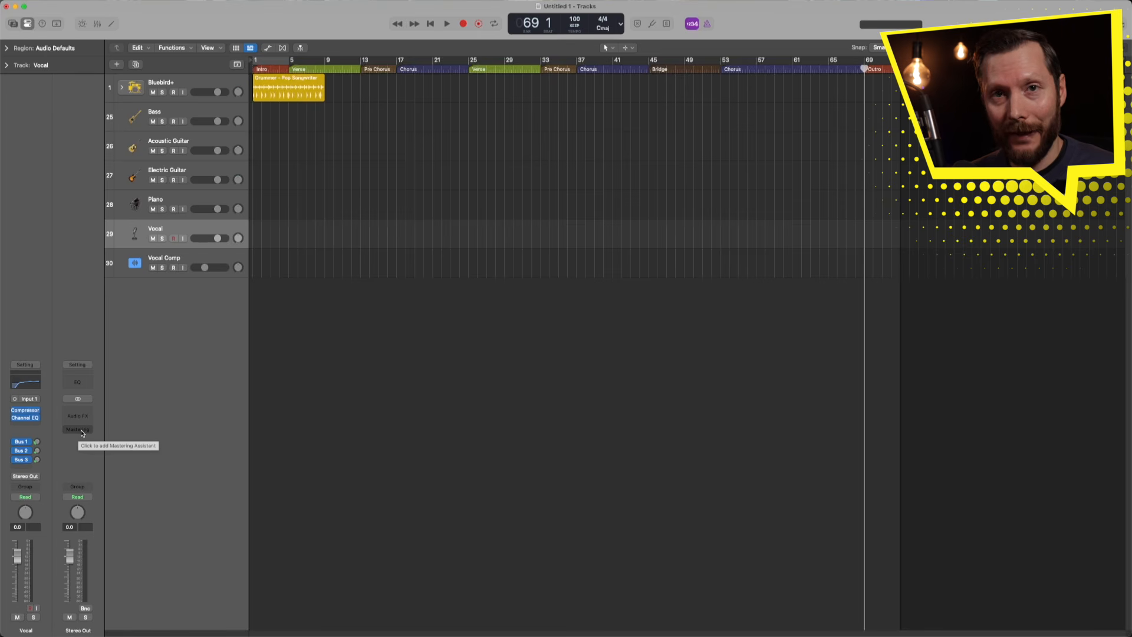
# - Load the Basic mastering preset onto the Stereo Out channel strip
pyautogui.click(77, 365)
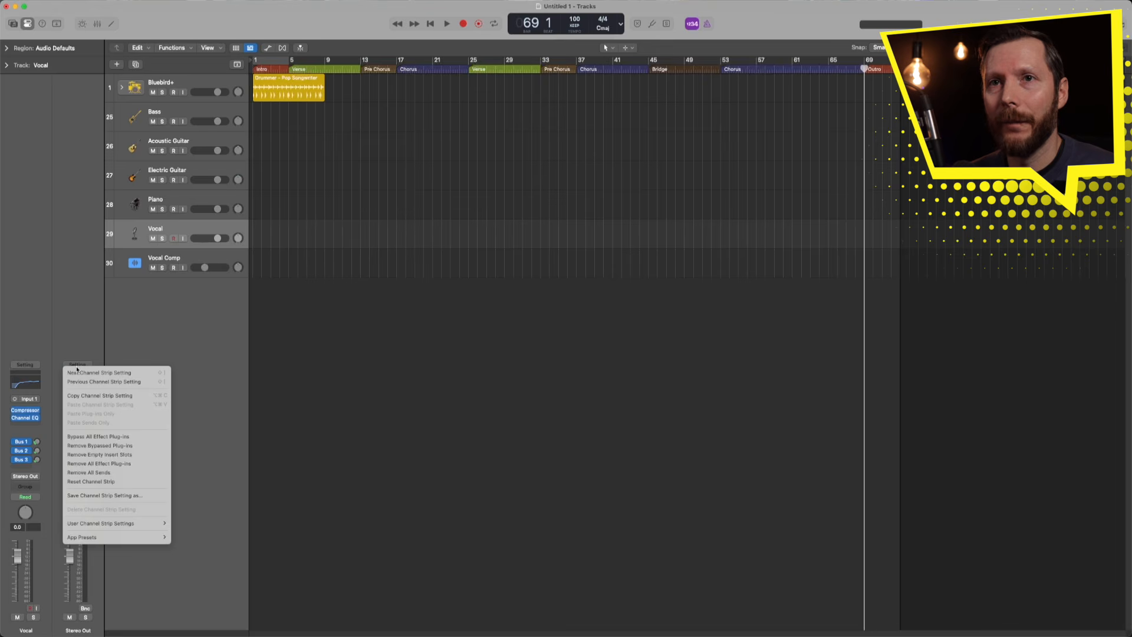
pyautogui.moveTo(107, 540)
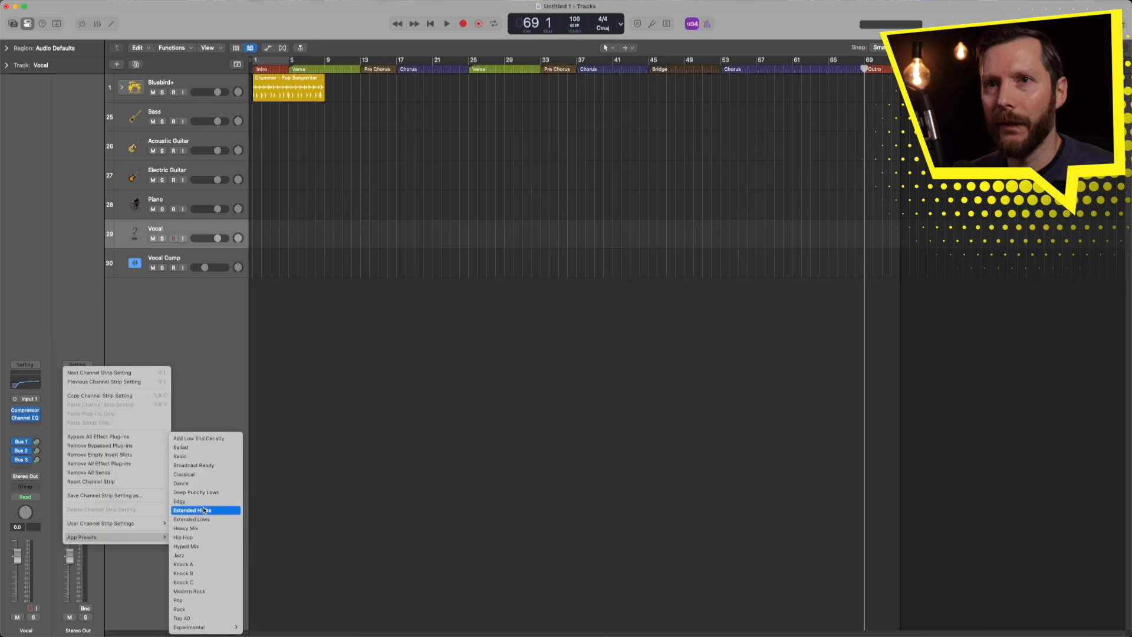
pyautogui.click(190, 457)
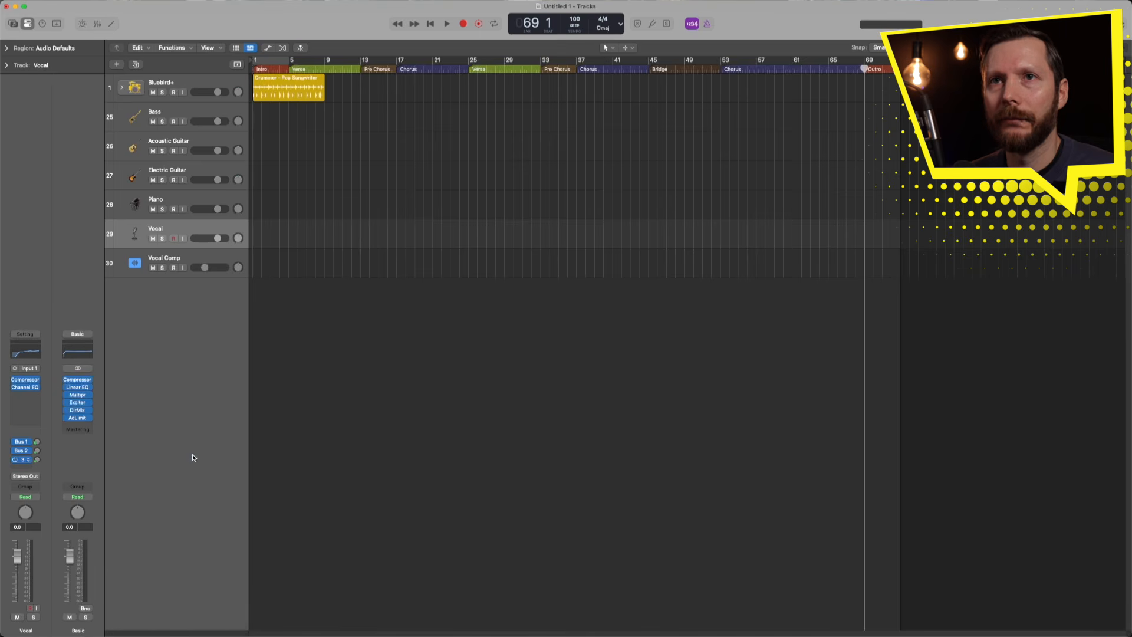
# - Open the Compressor, Linear Phase EQ, Multipressor, Exciter, Direction Mixer and Adaptive Limiter windows
pyautogui.click(79, 380)
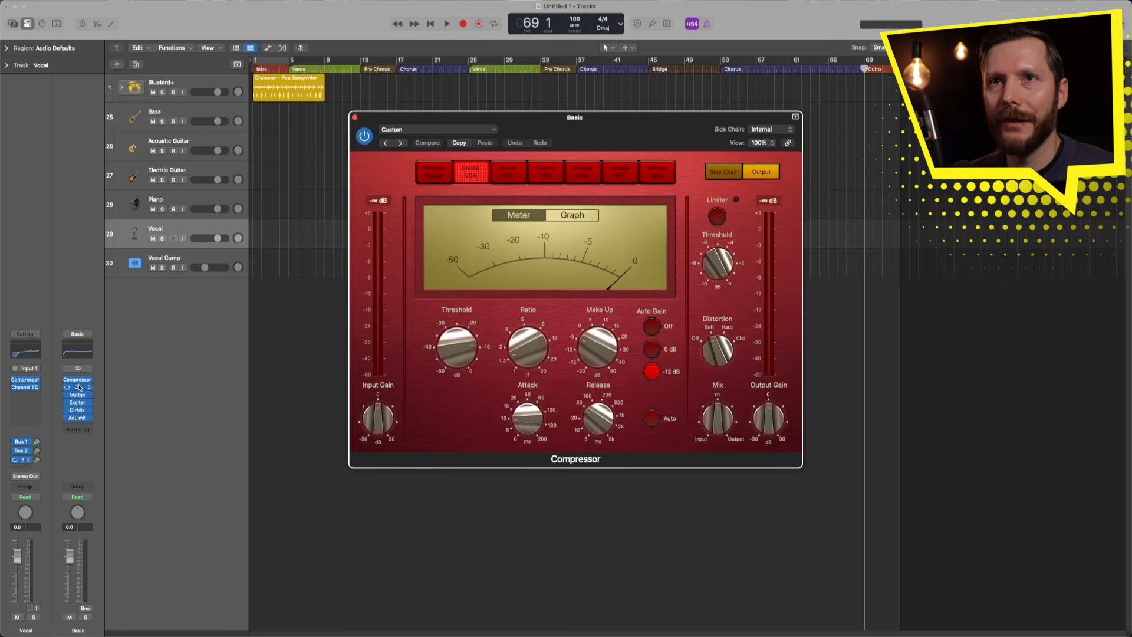
pyautogui.click(78, 388)
pyautogui.click(80, 397)
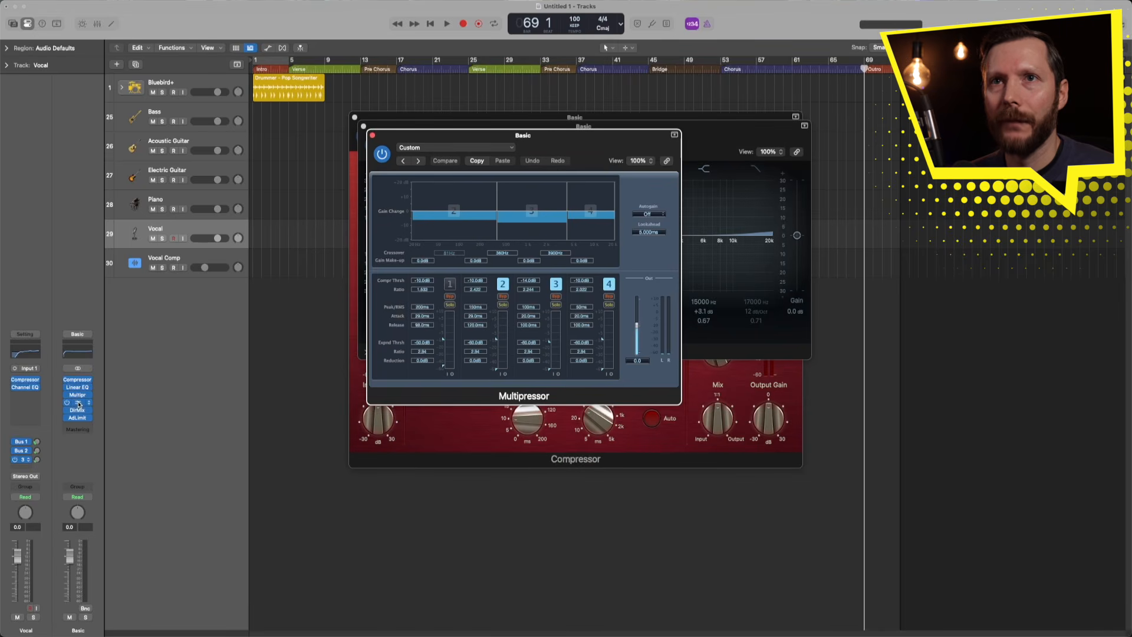
pyautogui.click(80, 403)
pyautogui.click(78, 410)
pyautogui.click(77, 418)
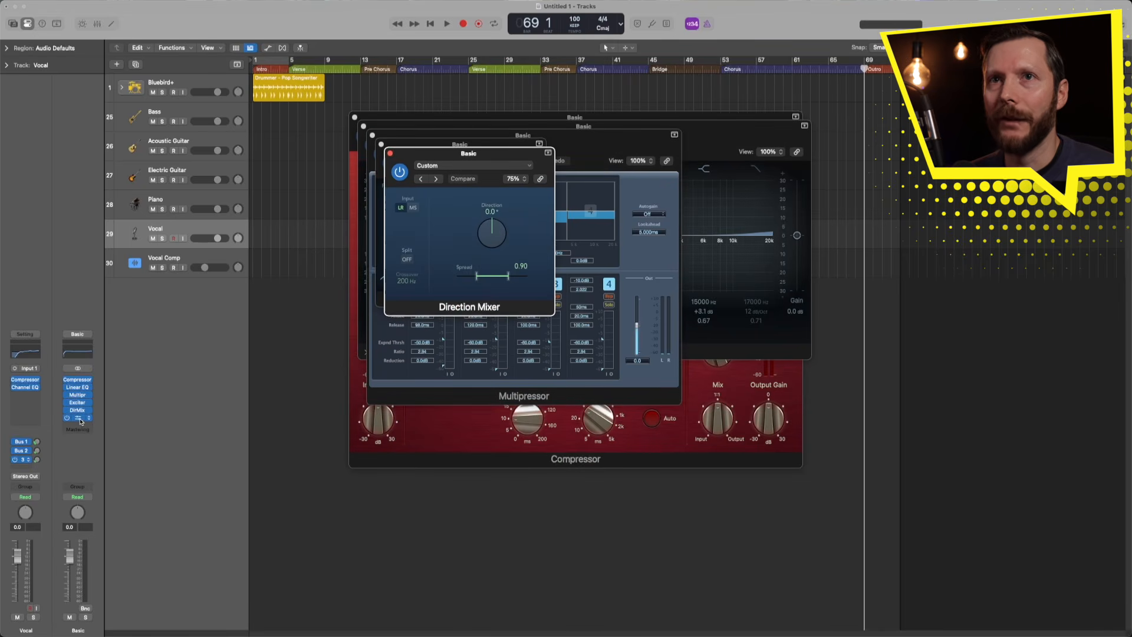